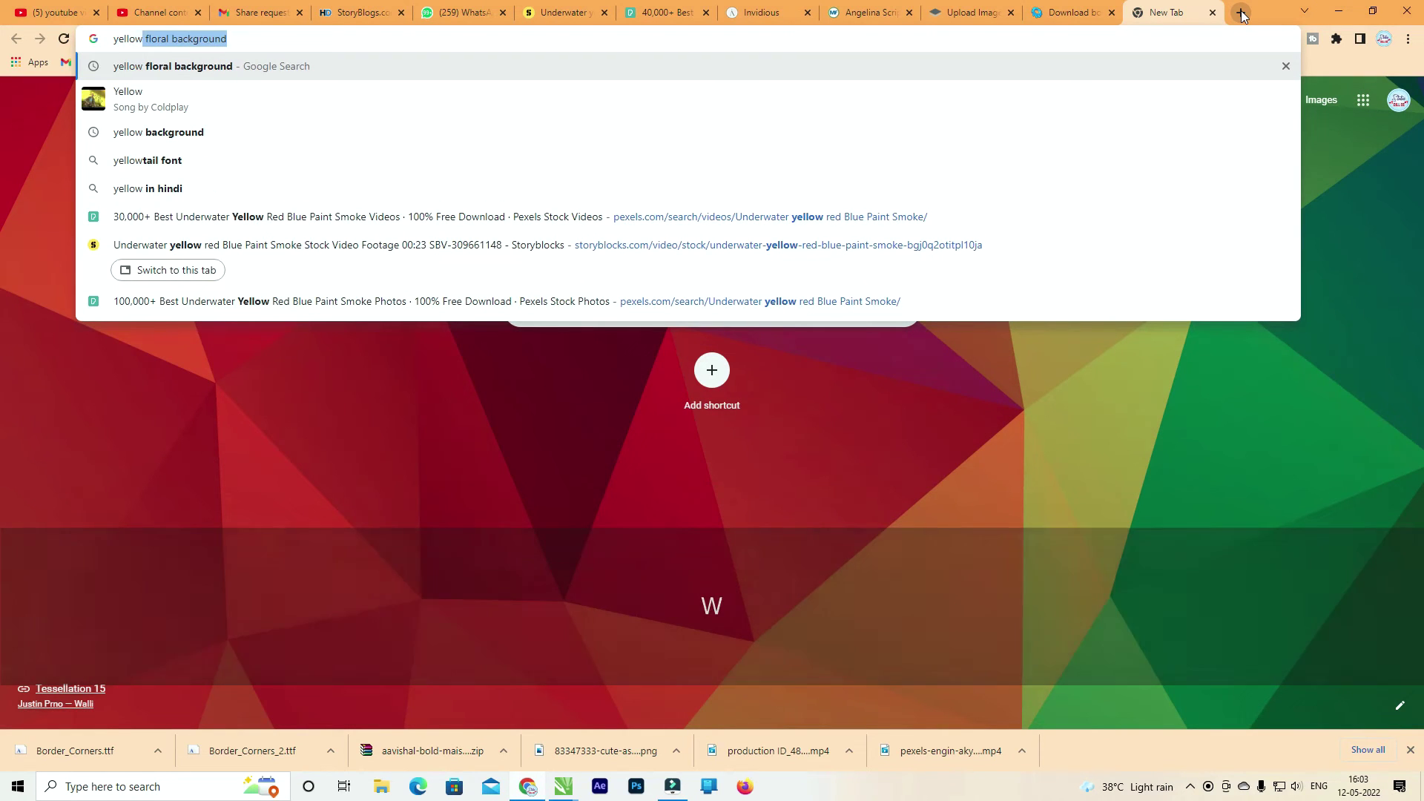
Search Google Images for "yellow floral background".
key("Return")
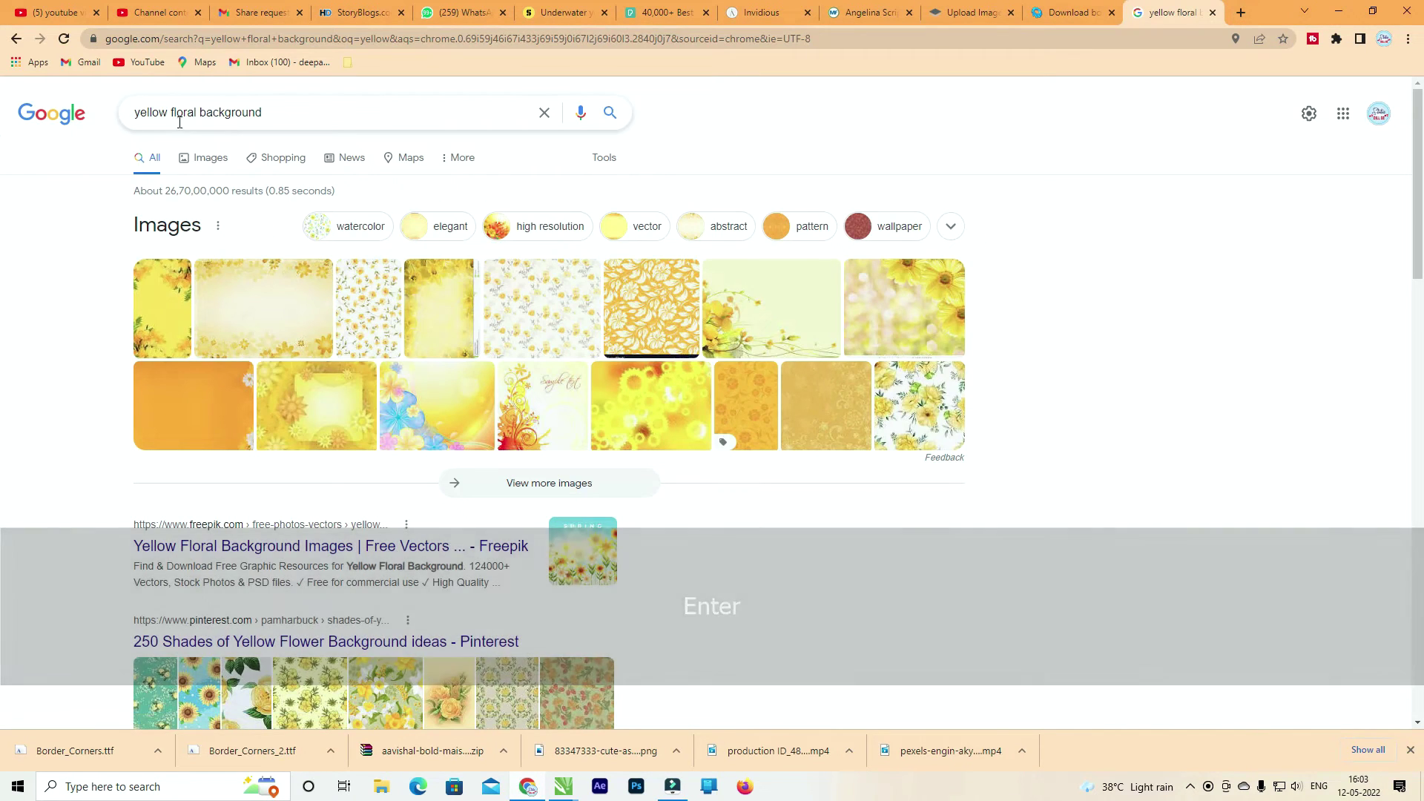
left_click(199, 156)
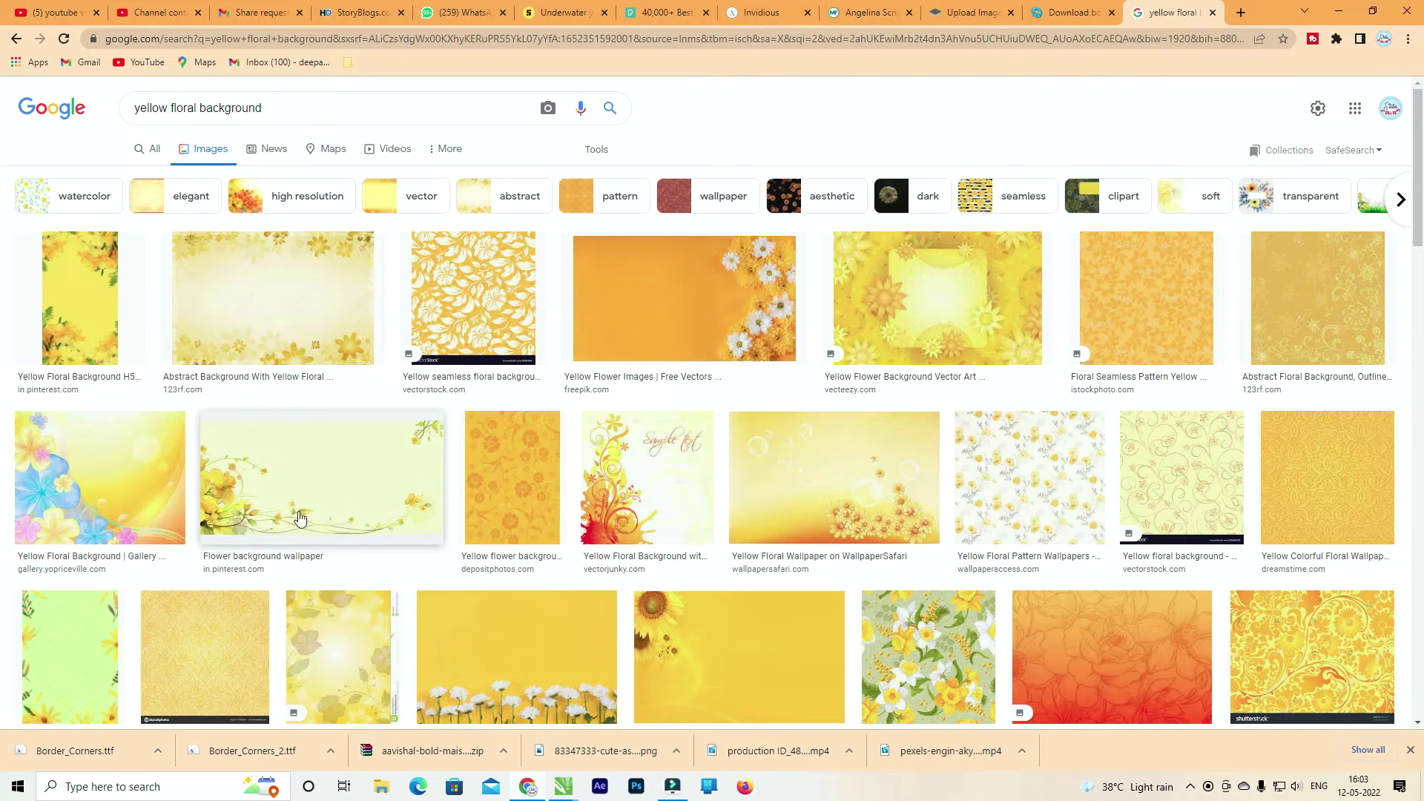
scroll(294, 525, "down", 1)
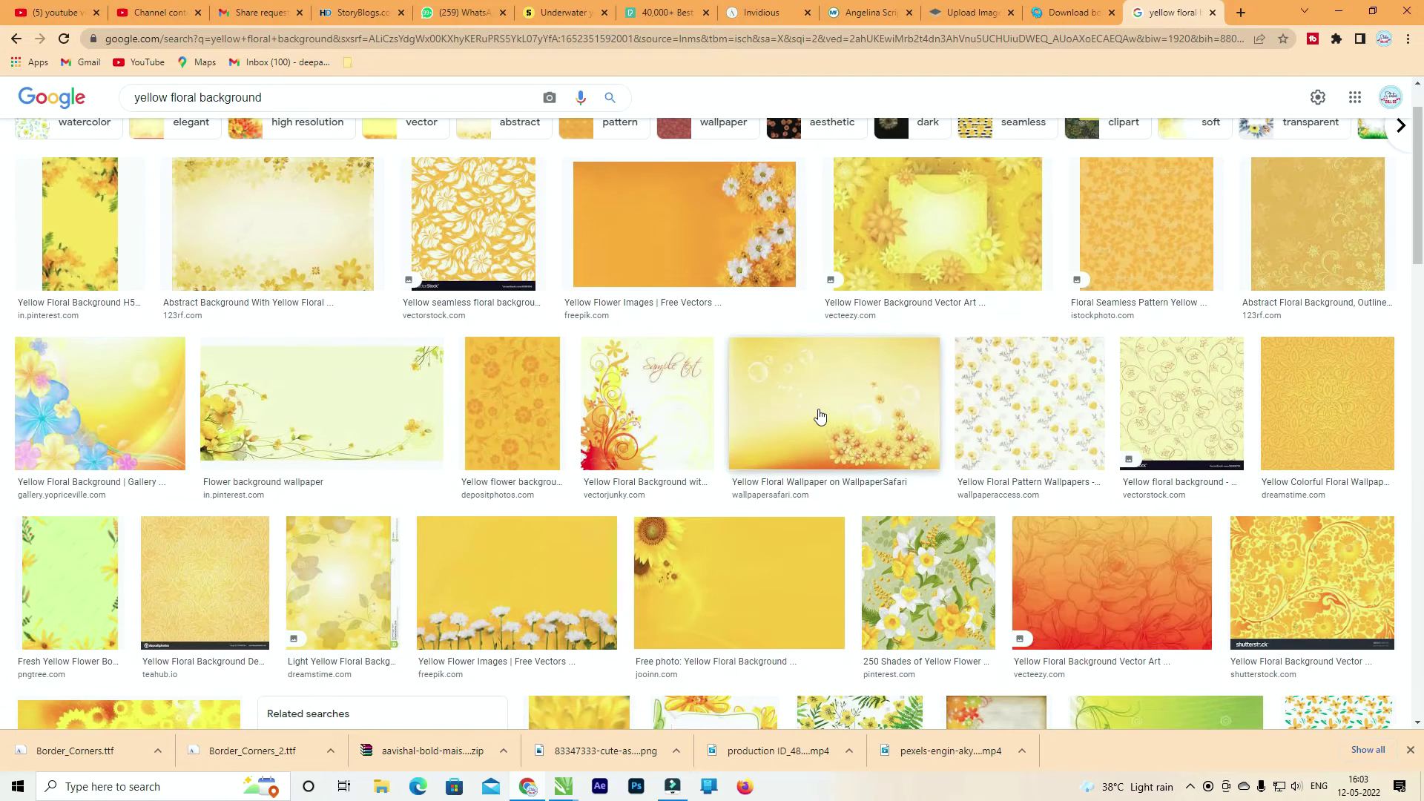
Preview several yellow floral backgrounds and their related images to compare candidates for the banner background.
left_click(819, 417)
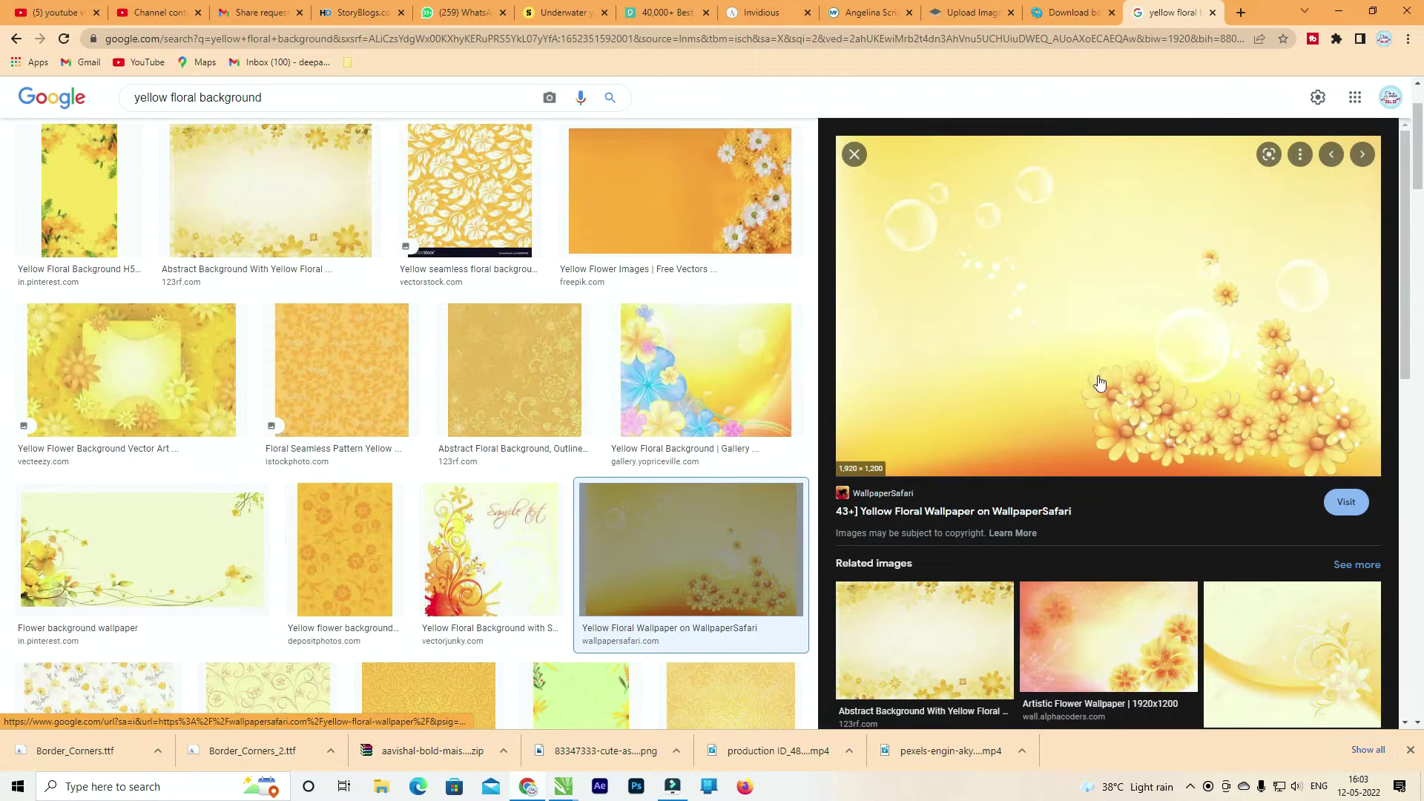
scroll(957, 566, "down", 5)
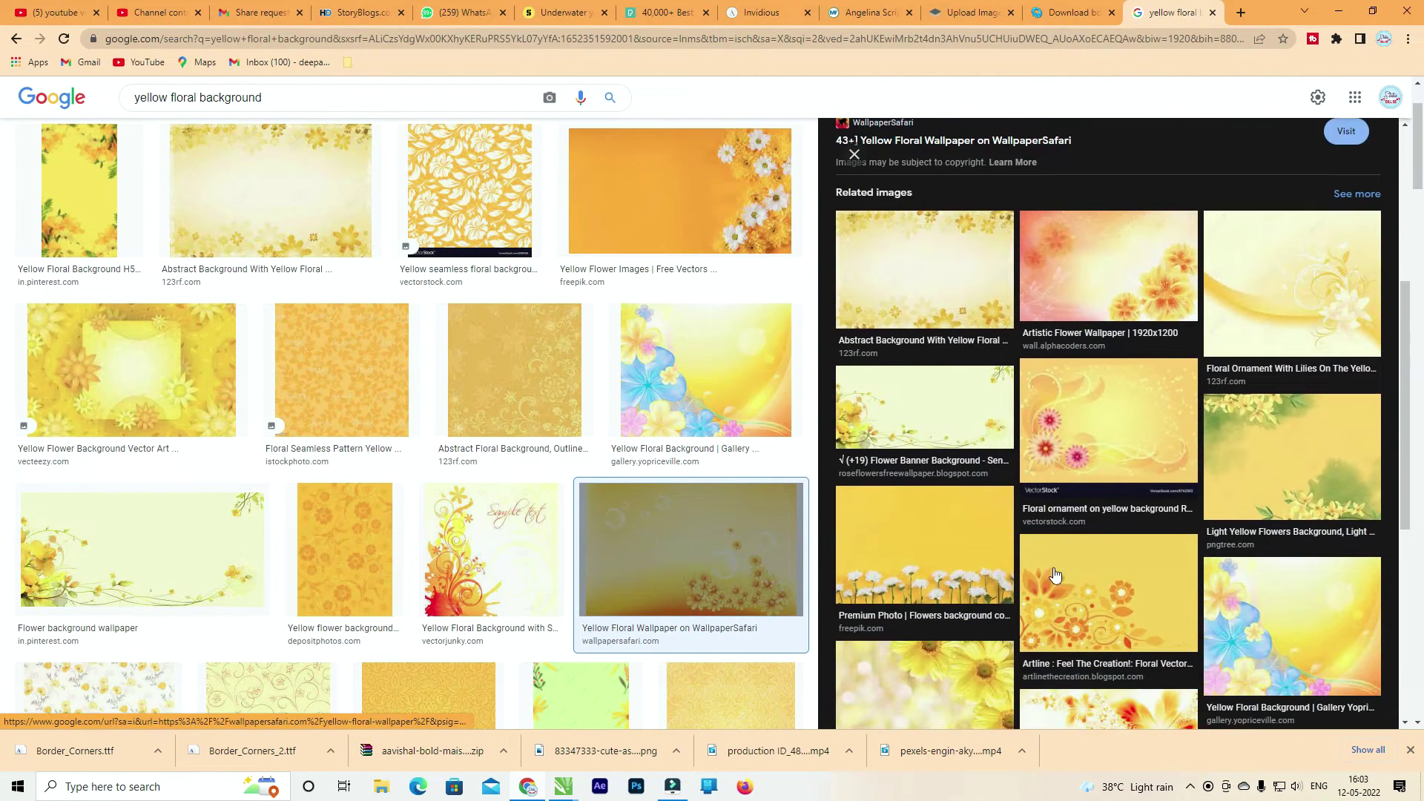
scroll(1059, 575, "down", 1)
scroll(717, 531, "down", 1)
scroll(920, 517, "down", 2)
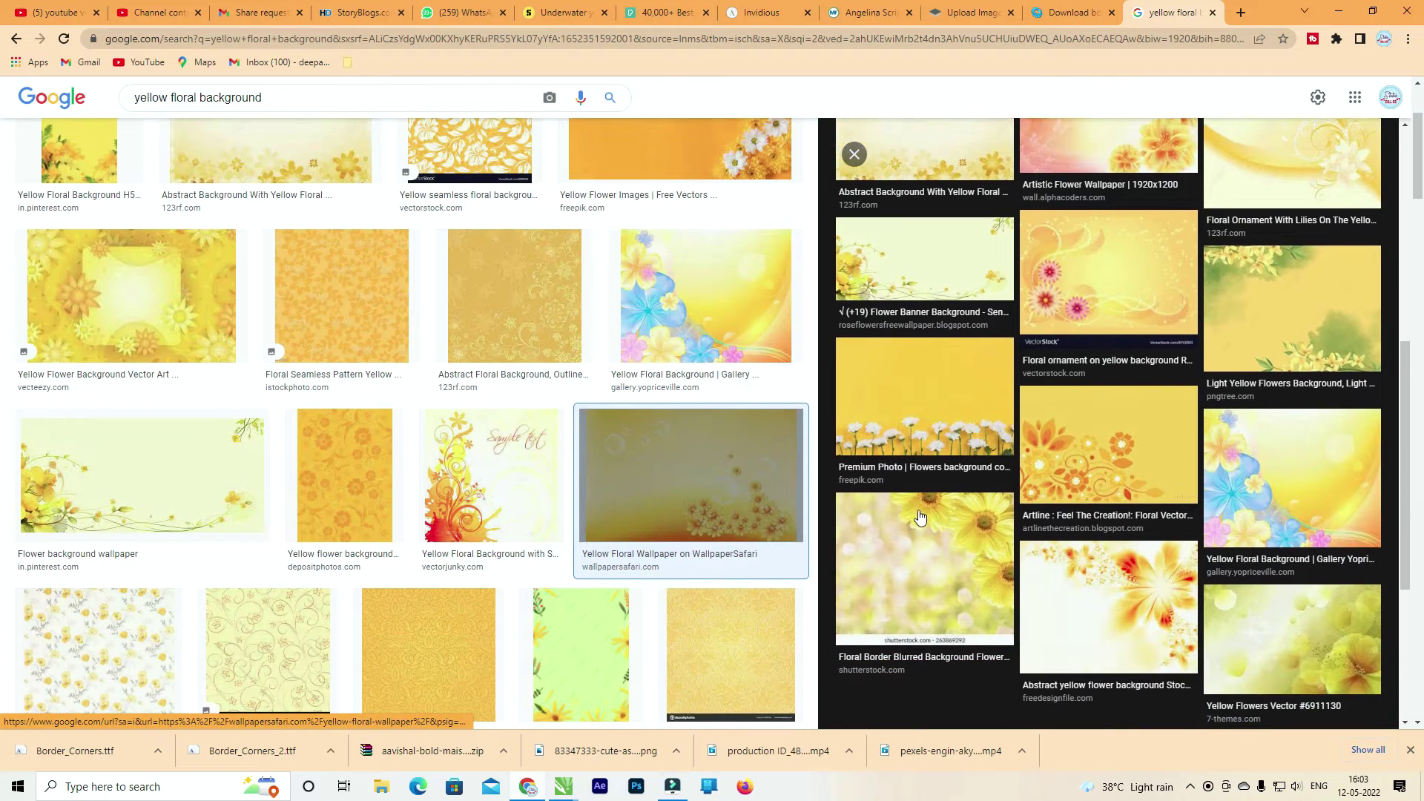
scroll(920, 517, "down", 3)
scroll(416, 523, "down", 4)
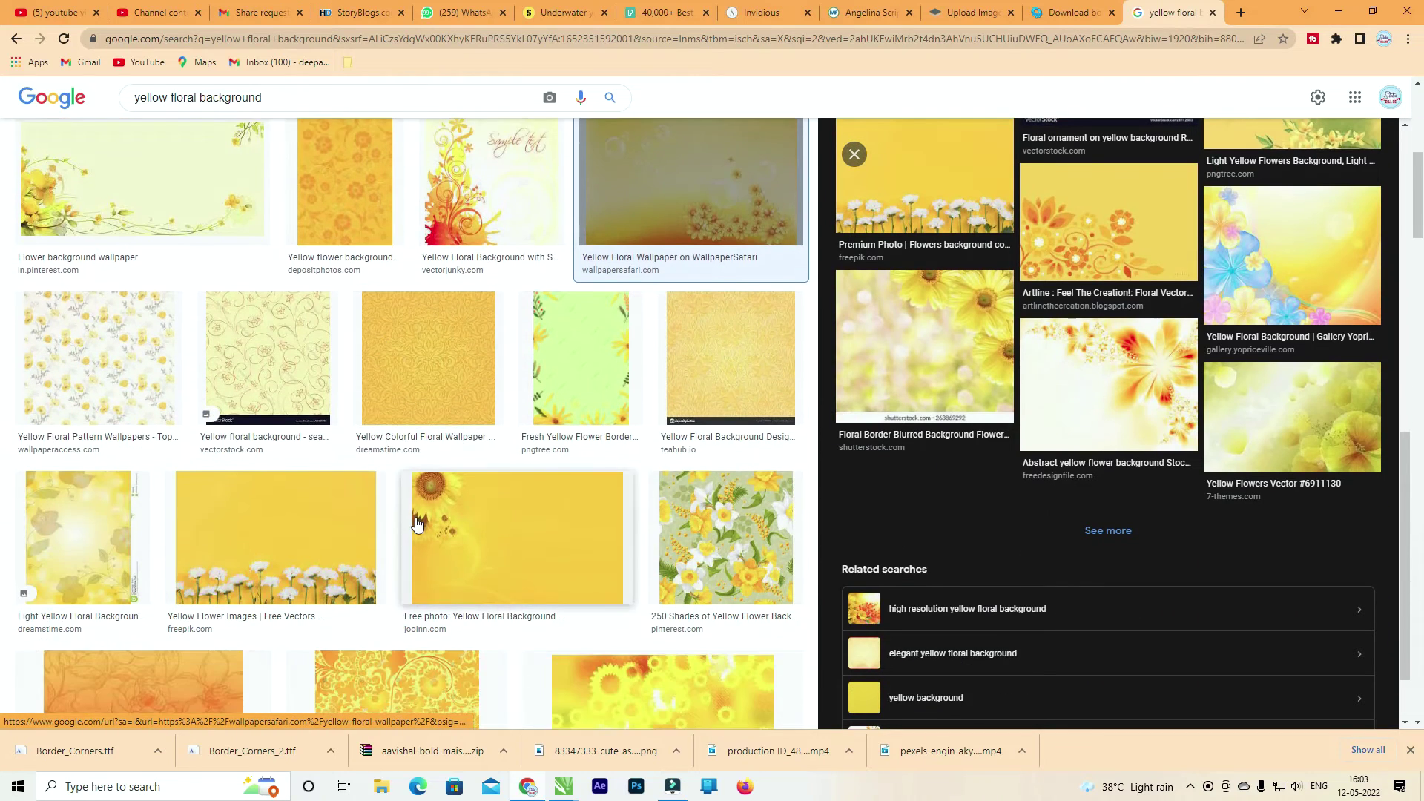
scroll(416, 522, "down", 2)
left_click(91, 397)
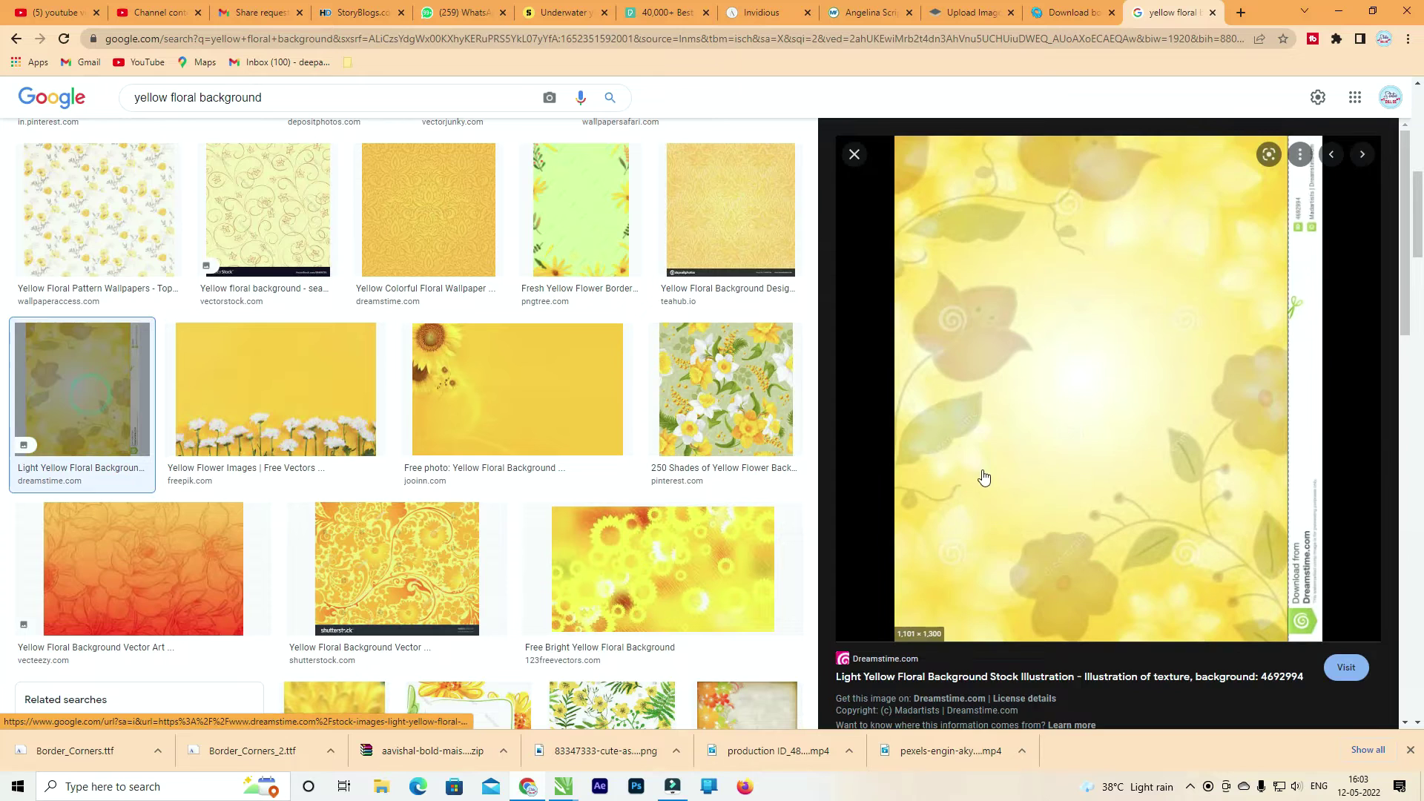
scroll(984, 477, "down", 5)
left_click(960, 568)
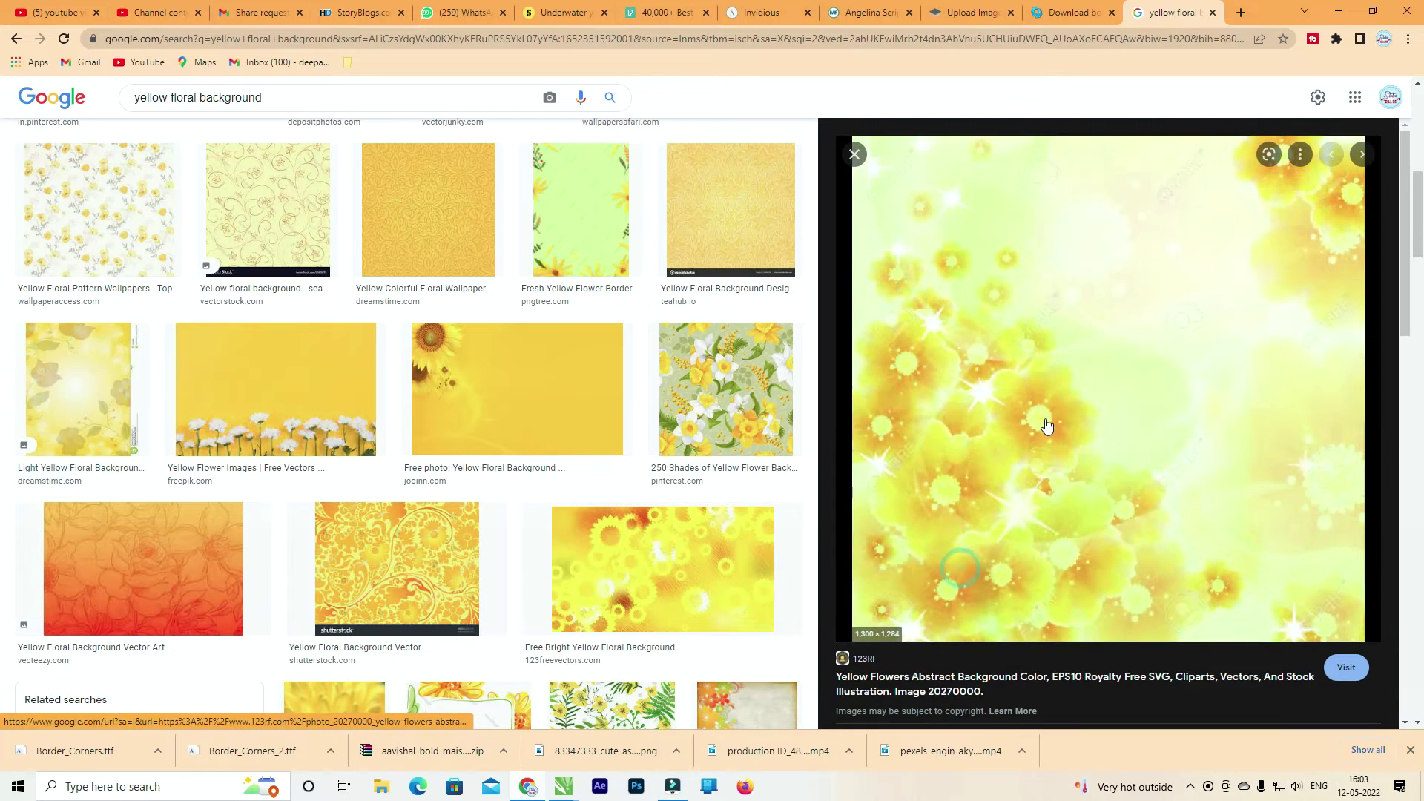
left_click(568, 570)
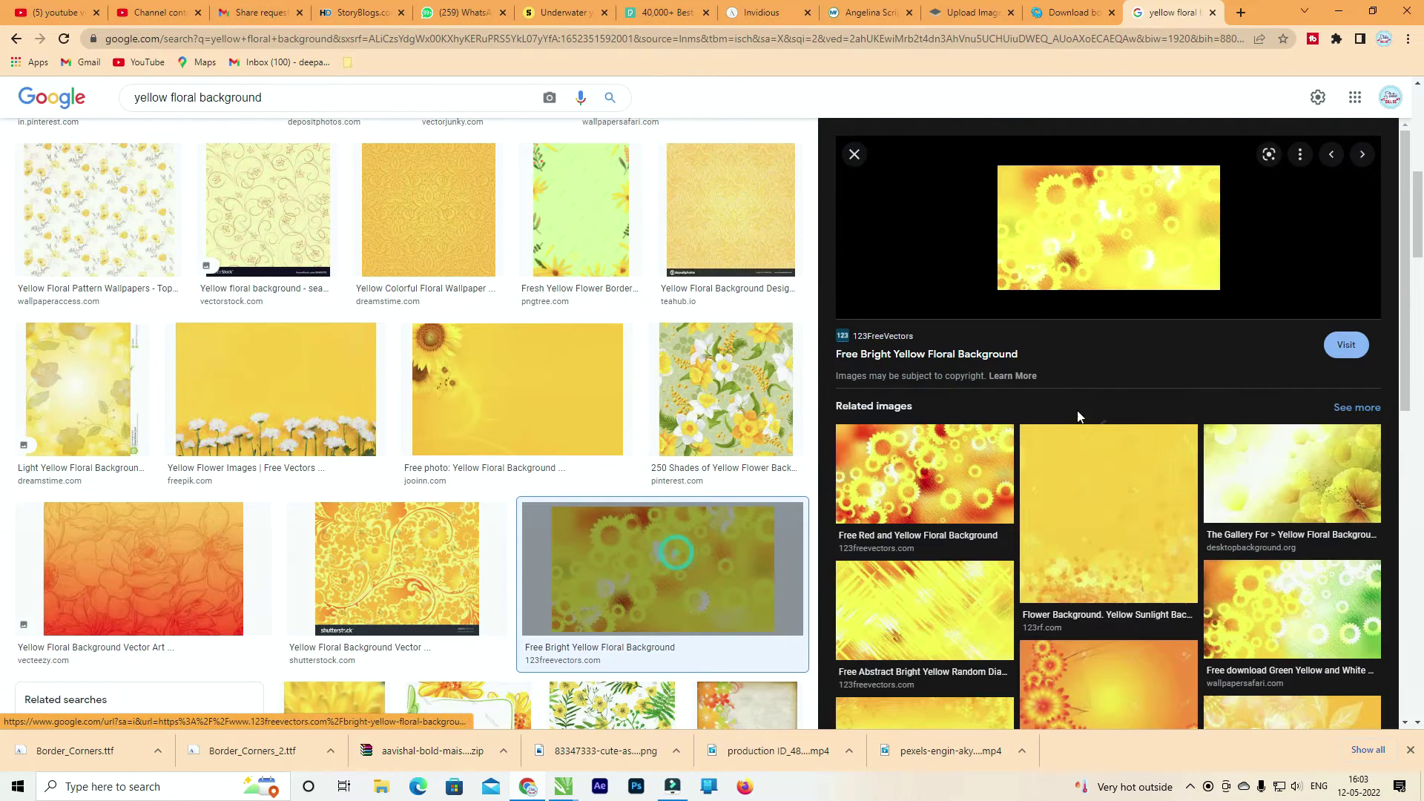
left_click(942, 459)
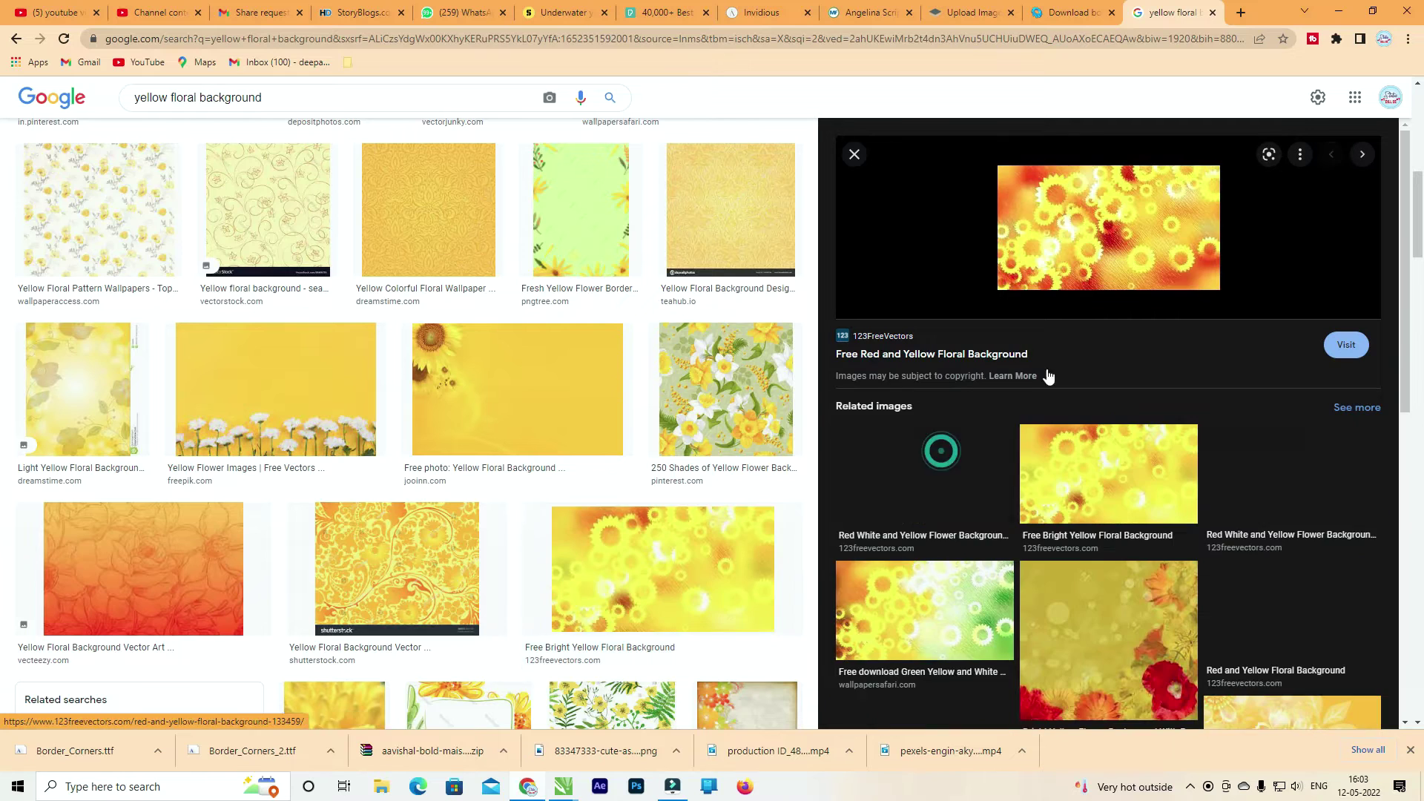
scroll(944, 610, "down", 5)
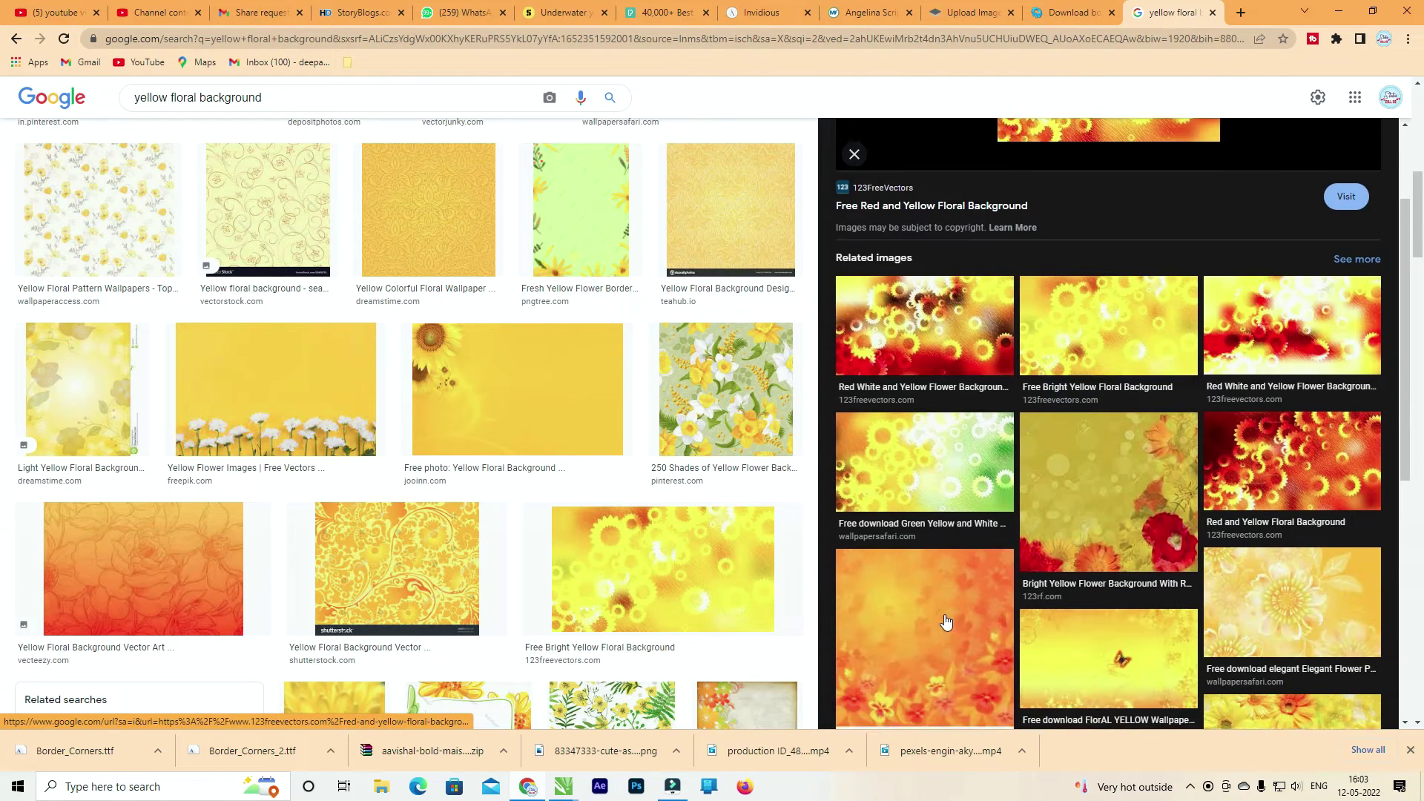
Copy the WallpaperSafari elegant flower pattern image and switch to the school banner in CorelDRAW.
left_click(1303, 426)
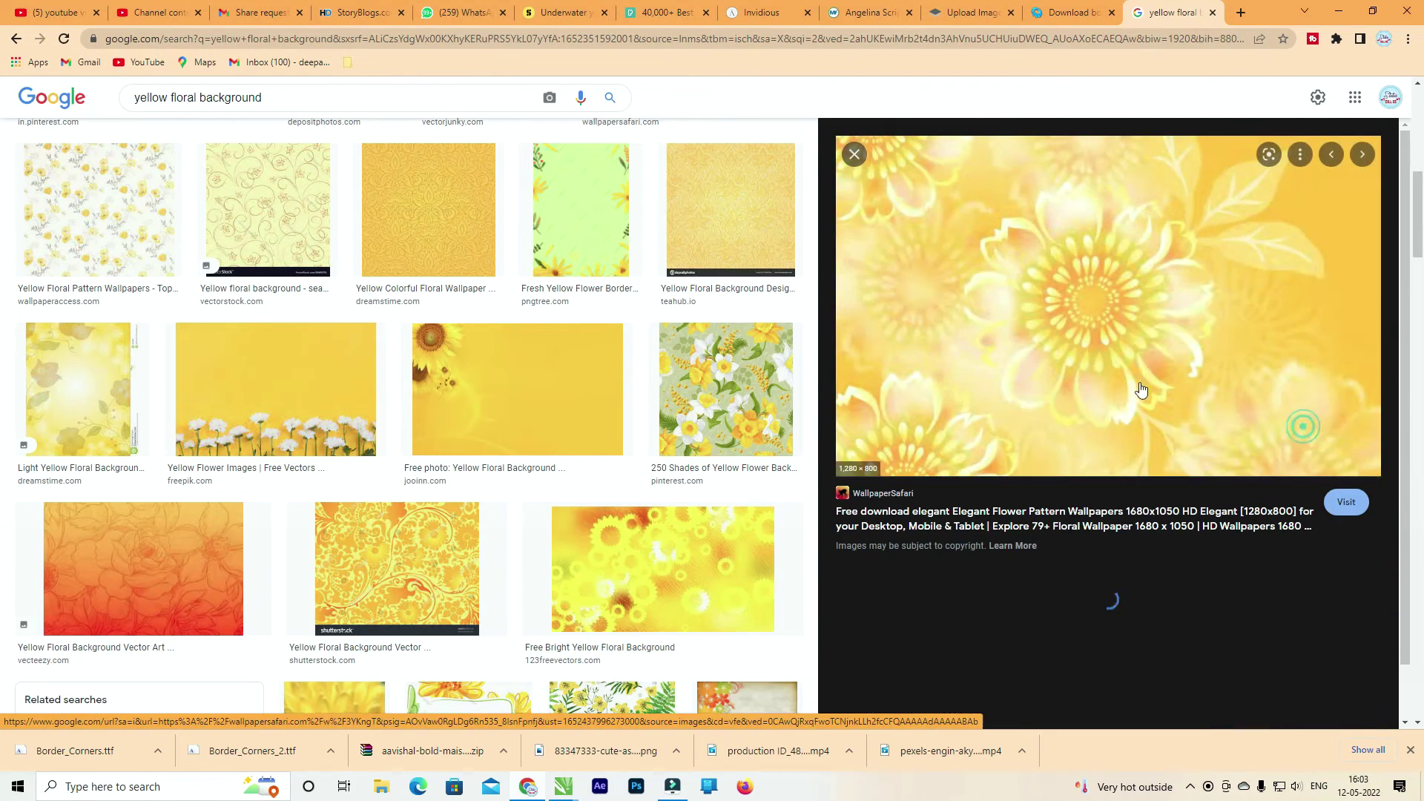
right_click(1125, 304)
left_click(1160, 474)
key("alt")
key("alt+Tab")
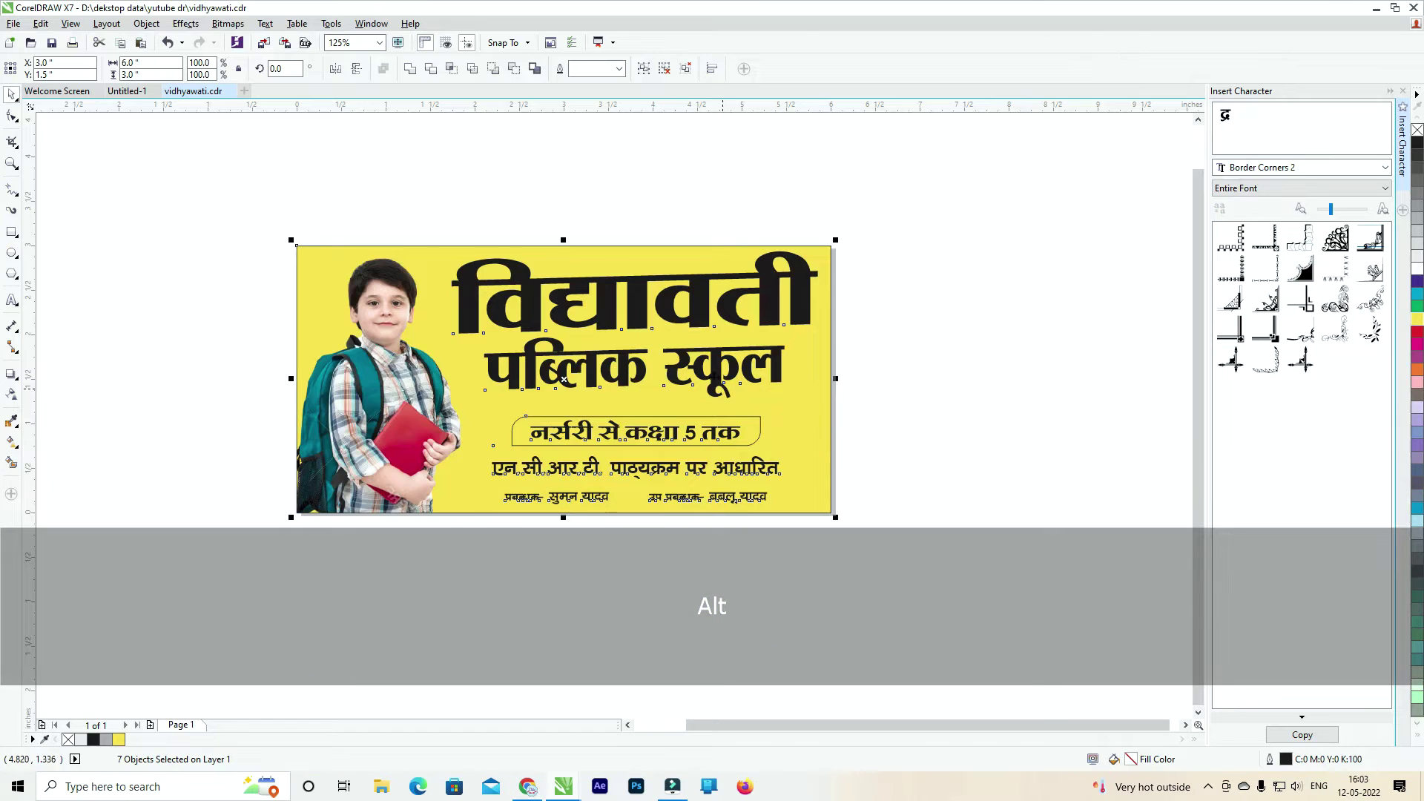
Paste the copied flower image into the banner document and send it behind all other objects.
key("ctrl+v")
scroll(783, 384, "down", 2)
key("shift+Page_Down")
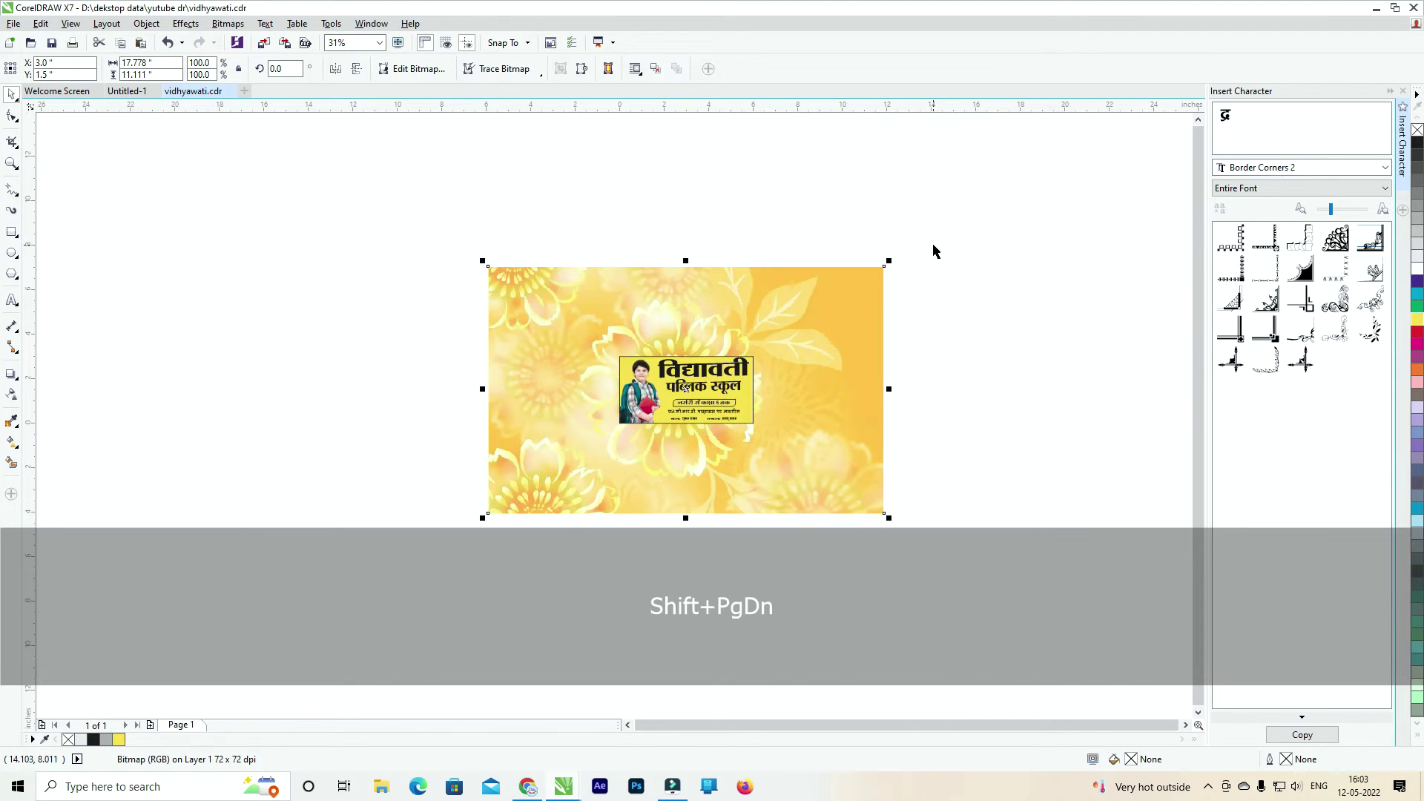
Resize the flower image around its center to about 6.13 by 3.28 inches, slightly larger than the banner.
left_click_drag(888, 263, 756, 330)
scroll(757, 329, "up", 5)
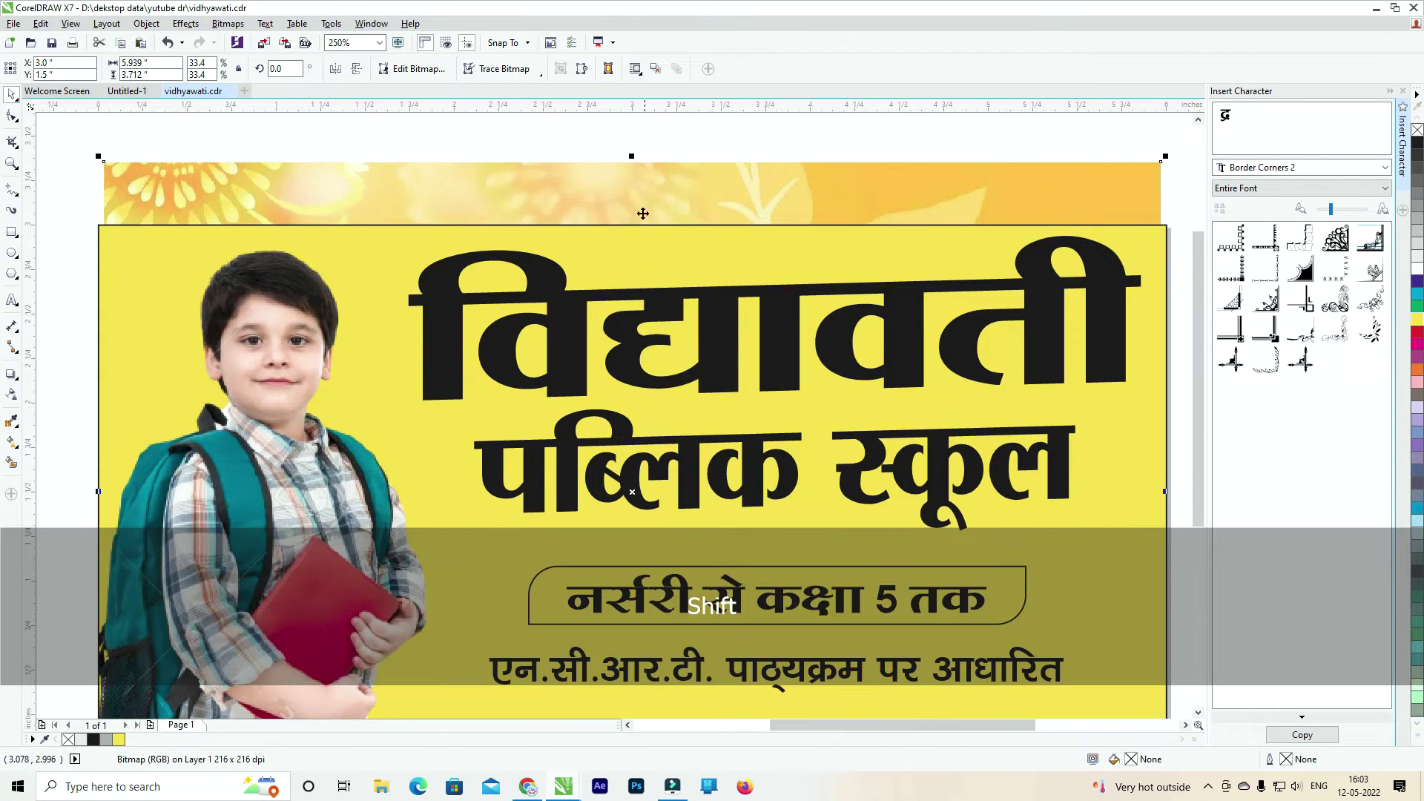
left_click_drag(634, 160, 634, 199)
scroll(1083, 436, "down", 2)
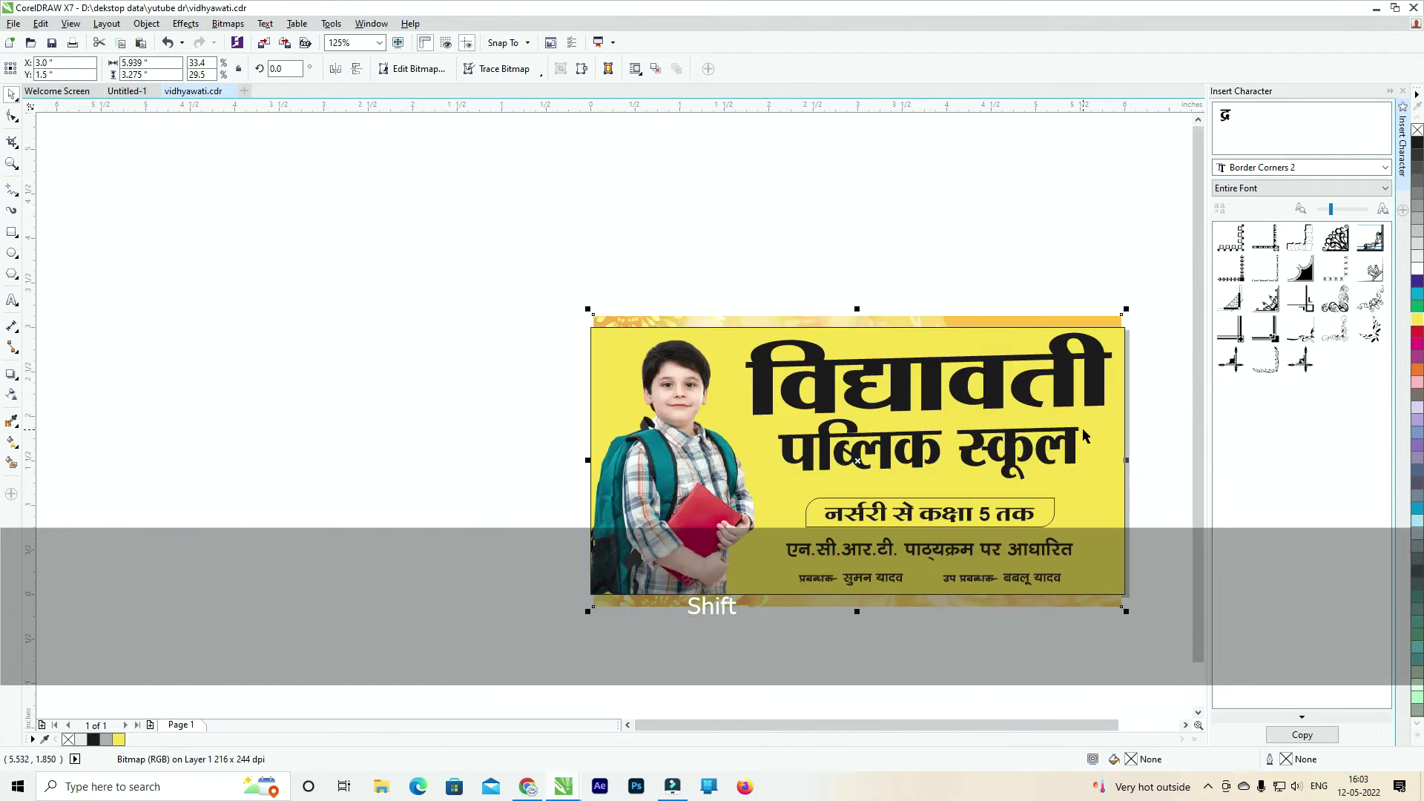
left_click_drag(1128, 464, 1135, 460)
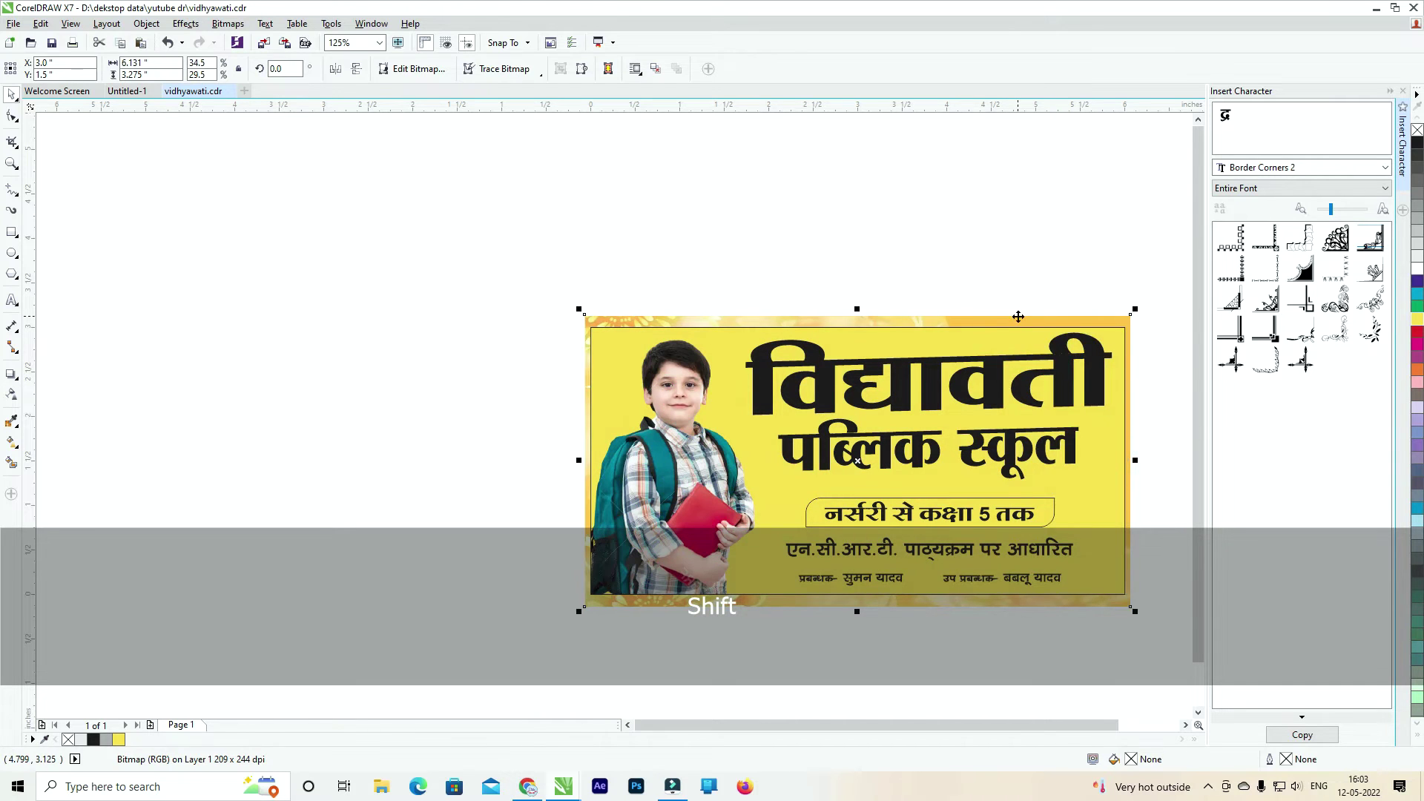
PowerClip the flower image inside the banner's background rectangle.
right_click(1018, 317)
left_click(1063, 325)
left_click(997, 338)
Apply a uniform transparency of 54 to the flower image inside the PowerClip frame.
left_click(1000, 339, "ctrl")
left_click(1000, 339)
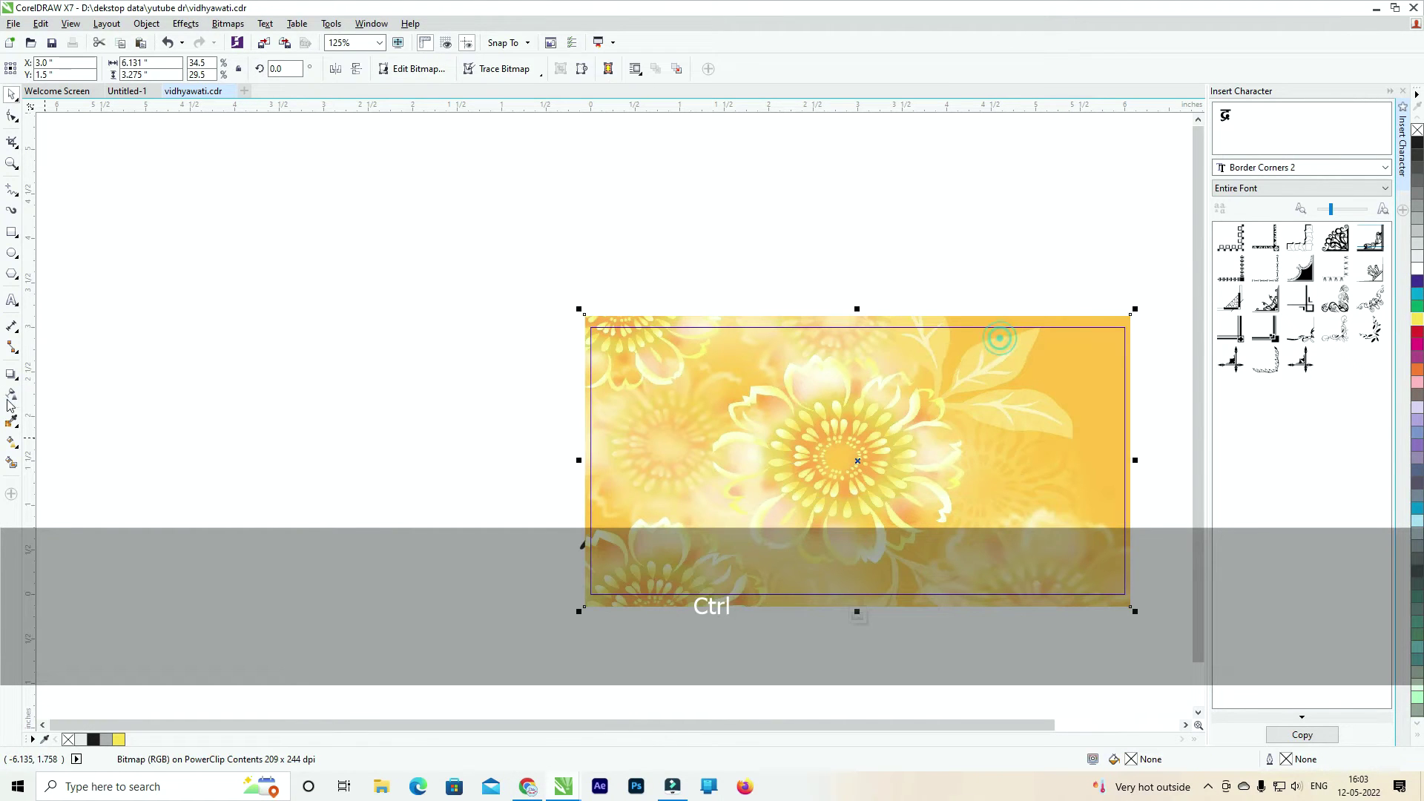
left_click_drag(826, 627, 845, 625)
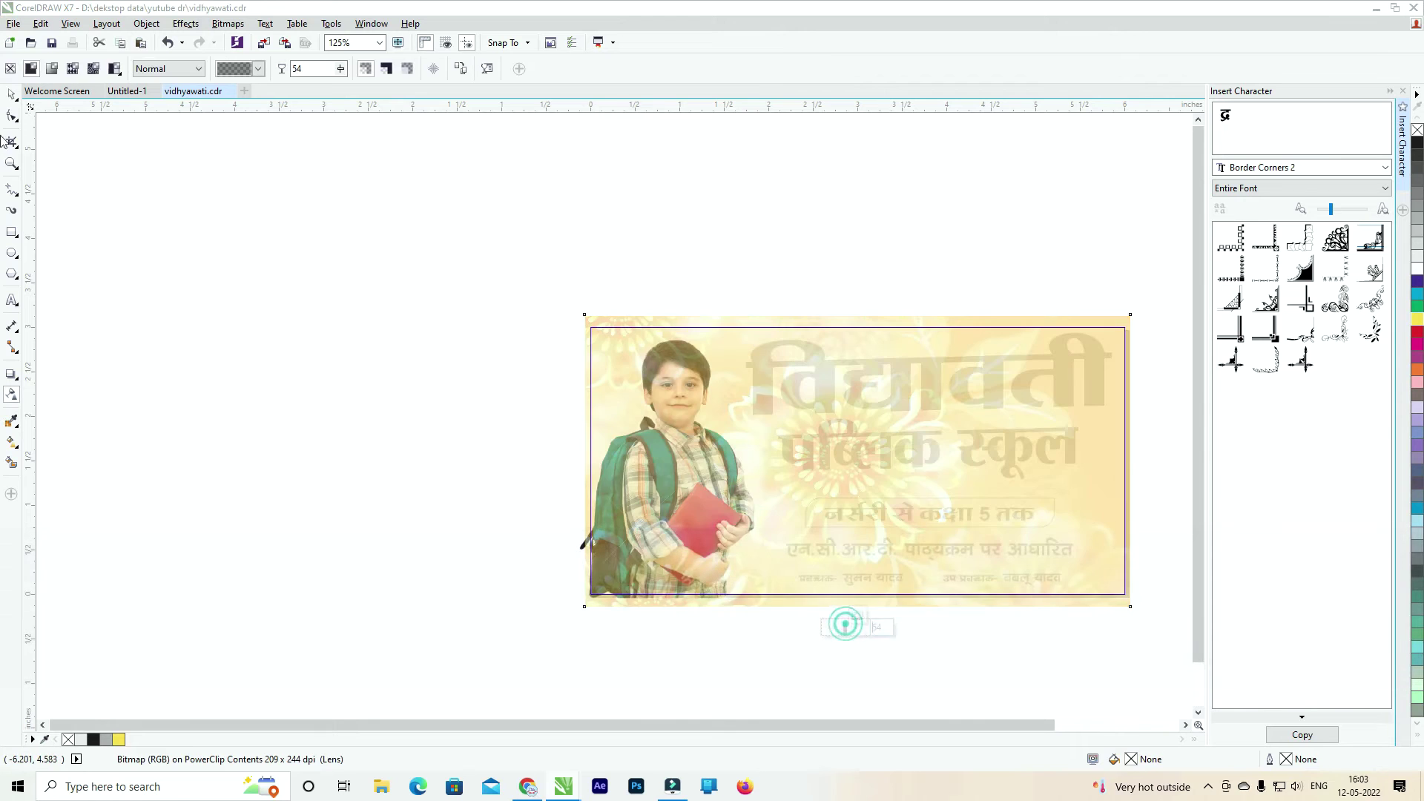
left_click(11, 99)
left_click(468, 150, "ctrl")
Send the flower image behind the boy inside the PowerClip and set the banner fill to C0 M28 Y100 K0.
left_click_drag(324, 219, 960, 554)
left_click(1046, 322)
left_click(858, 277, "ctrl")
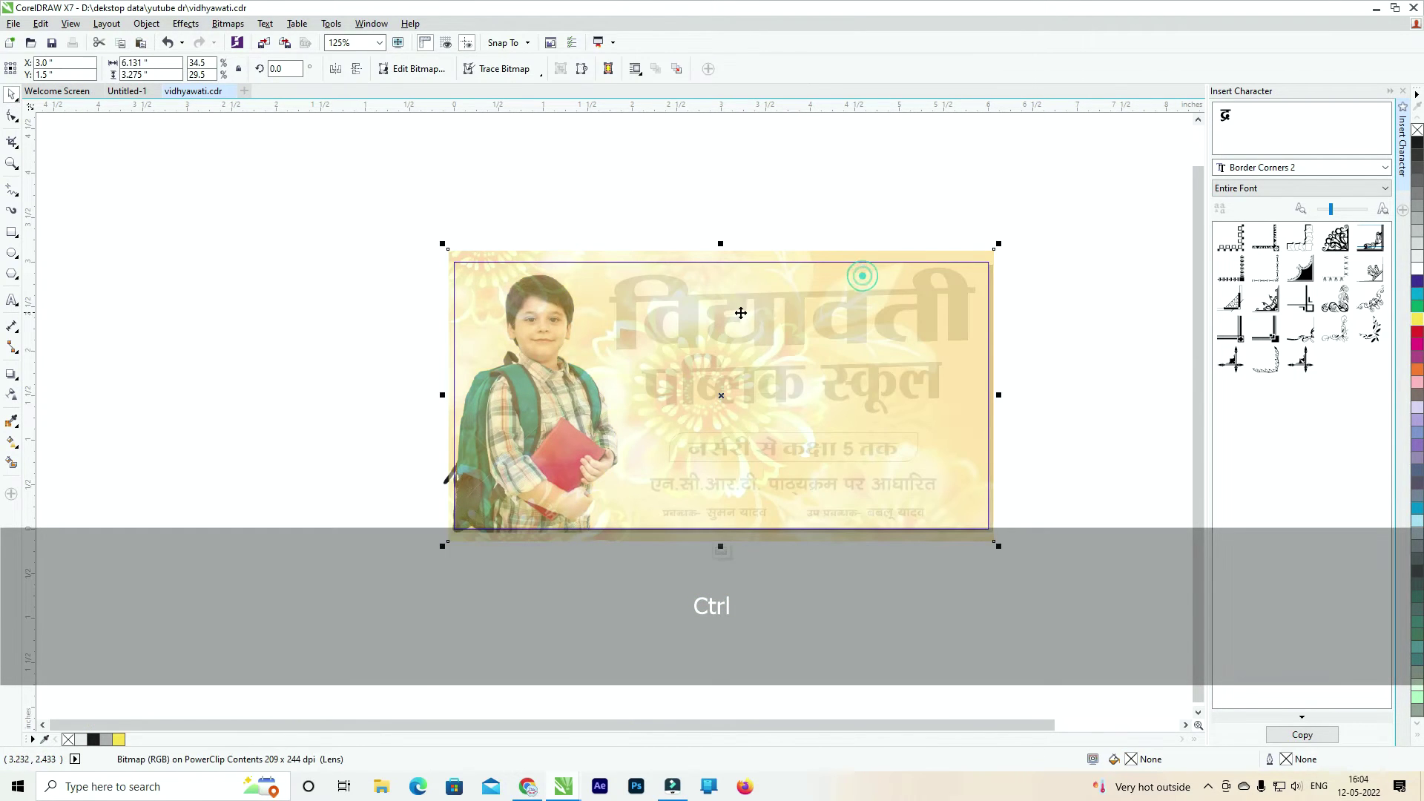
key("shift+Page_Down")
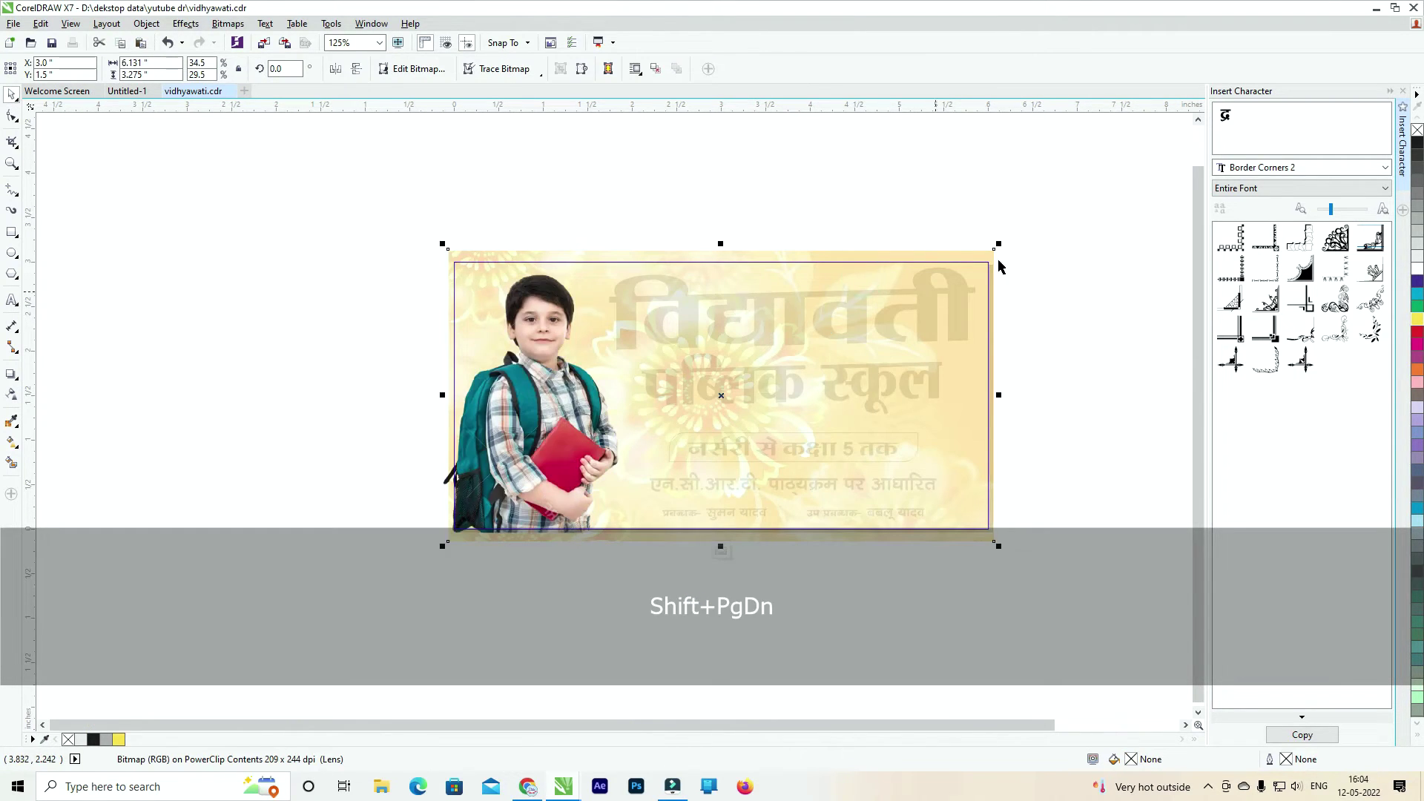
left_click(1118, 317, "ctrl")
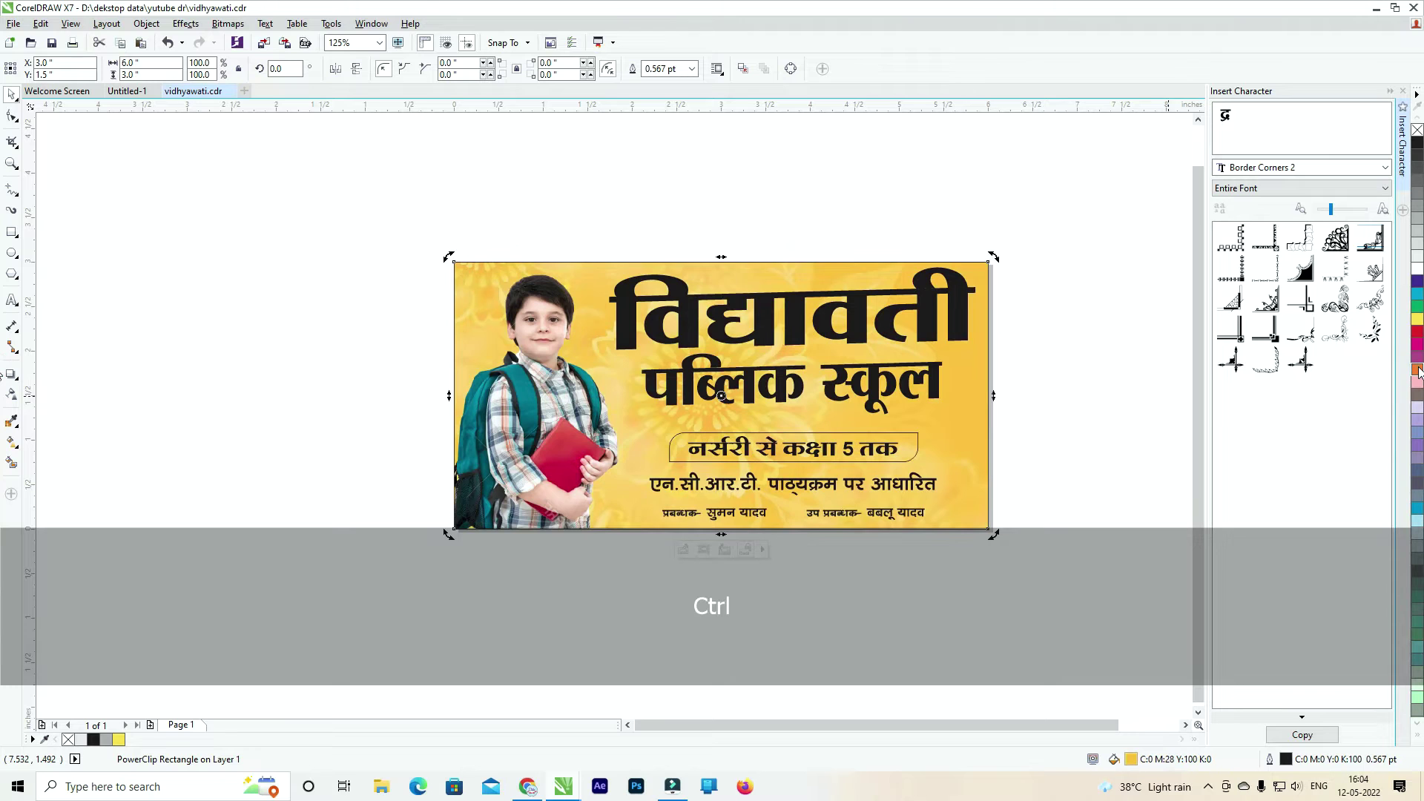
Set the clipped flower image's uniform transparency to 80 and finish editing the PowerClip contents.
left_click_drag(1116, 196, 359, 589)
key("shift+F2")
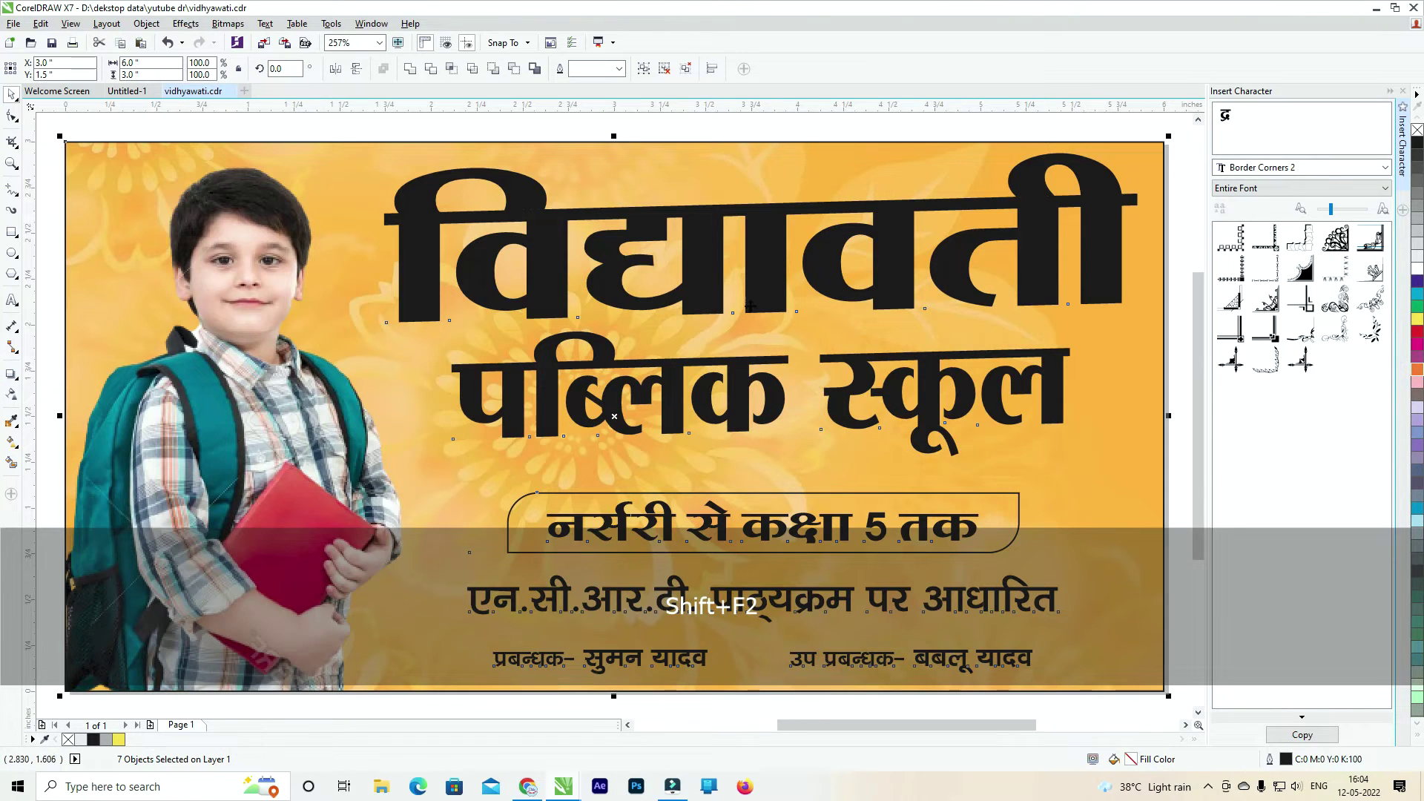
left_click(816, 178, "ctrl")
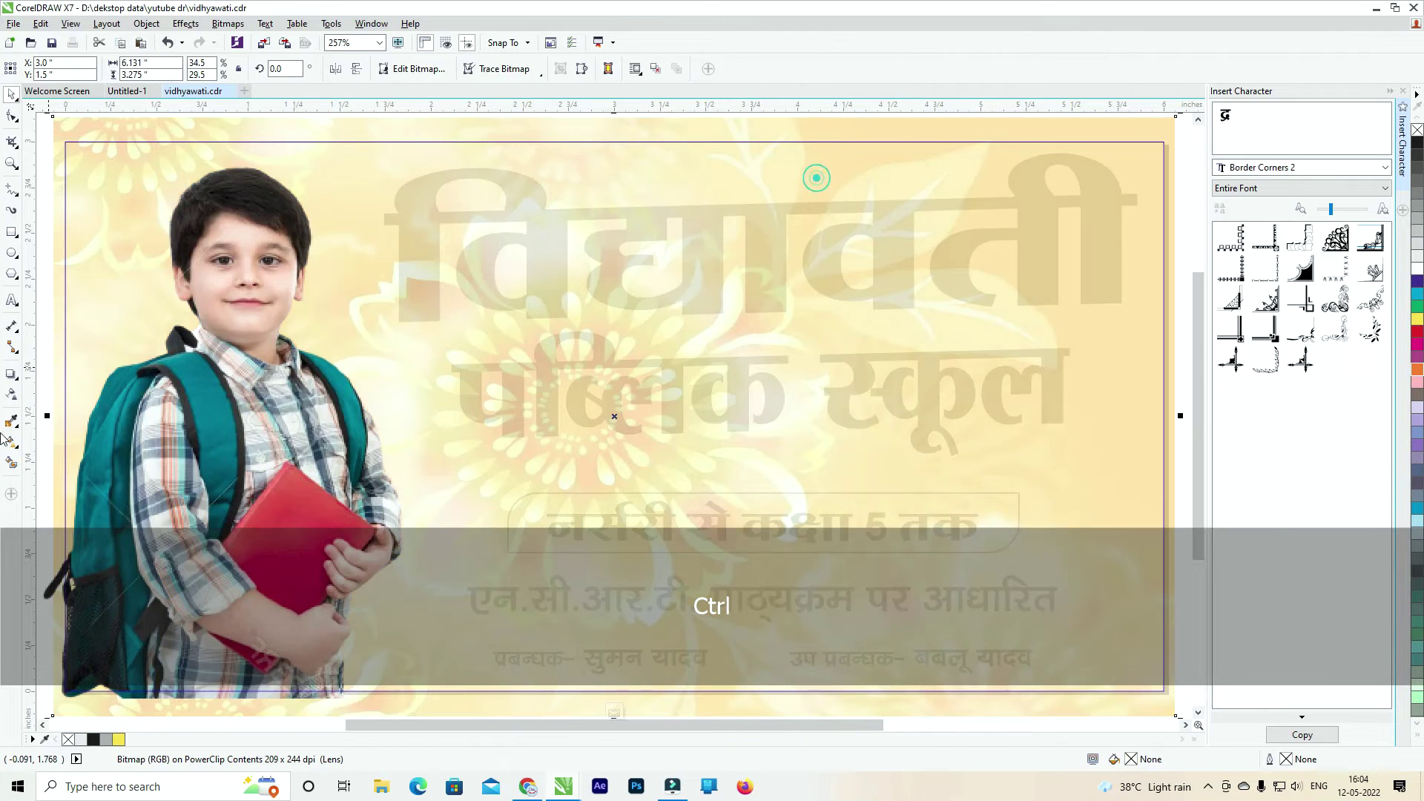
left_click(11, 395)
left_click_drag(766, 634, 719, 307)
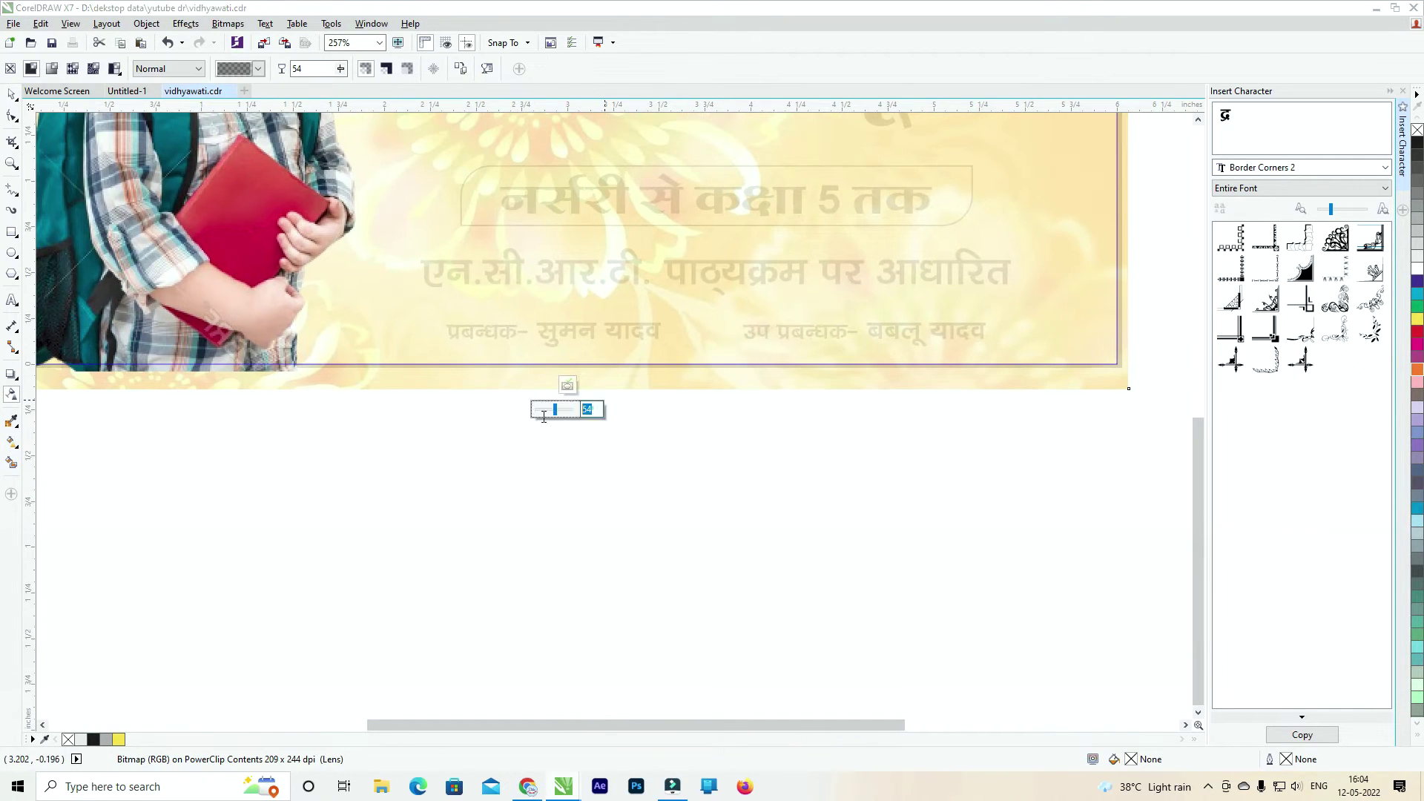
type("80")
key("Return")
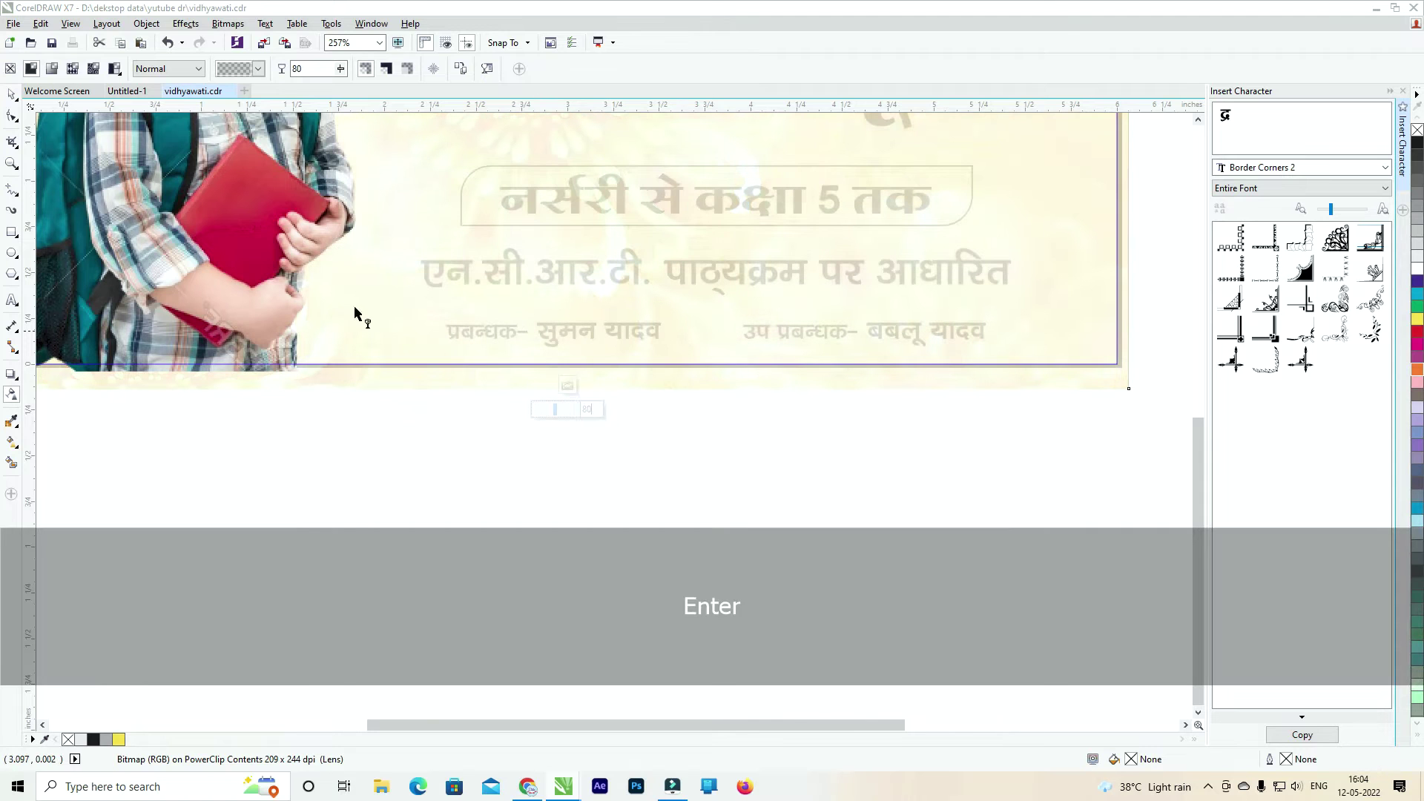
left_click(11, 96)
left_click(292, 407, "ctrl")
Tint the banner rectangle's orange fill toward yellow, to C0 M28 Y100 K0.
scroll(508, 485, "down", 1)
left_click(147, 511)
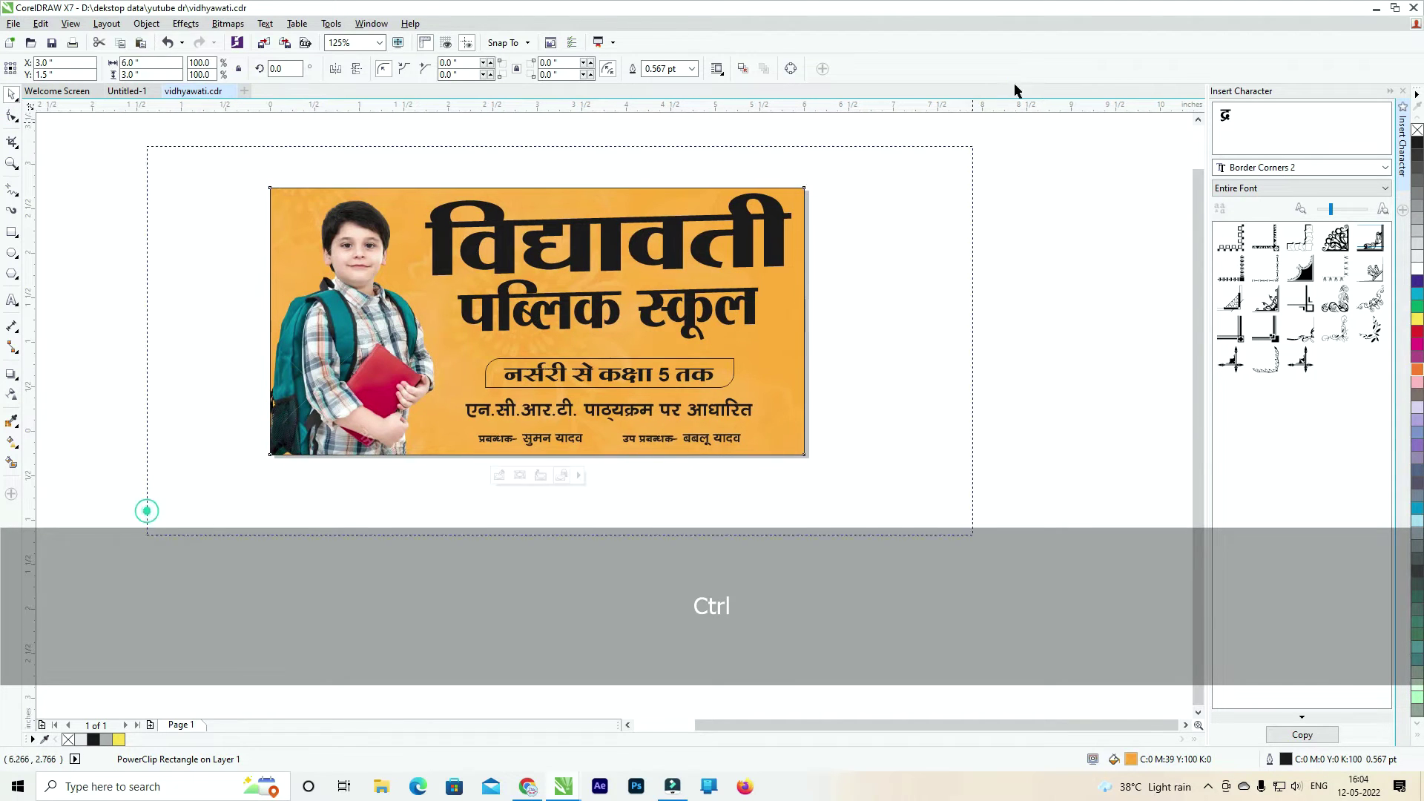
key("shift+F2")
left_click(853, 146)
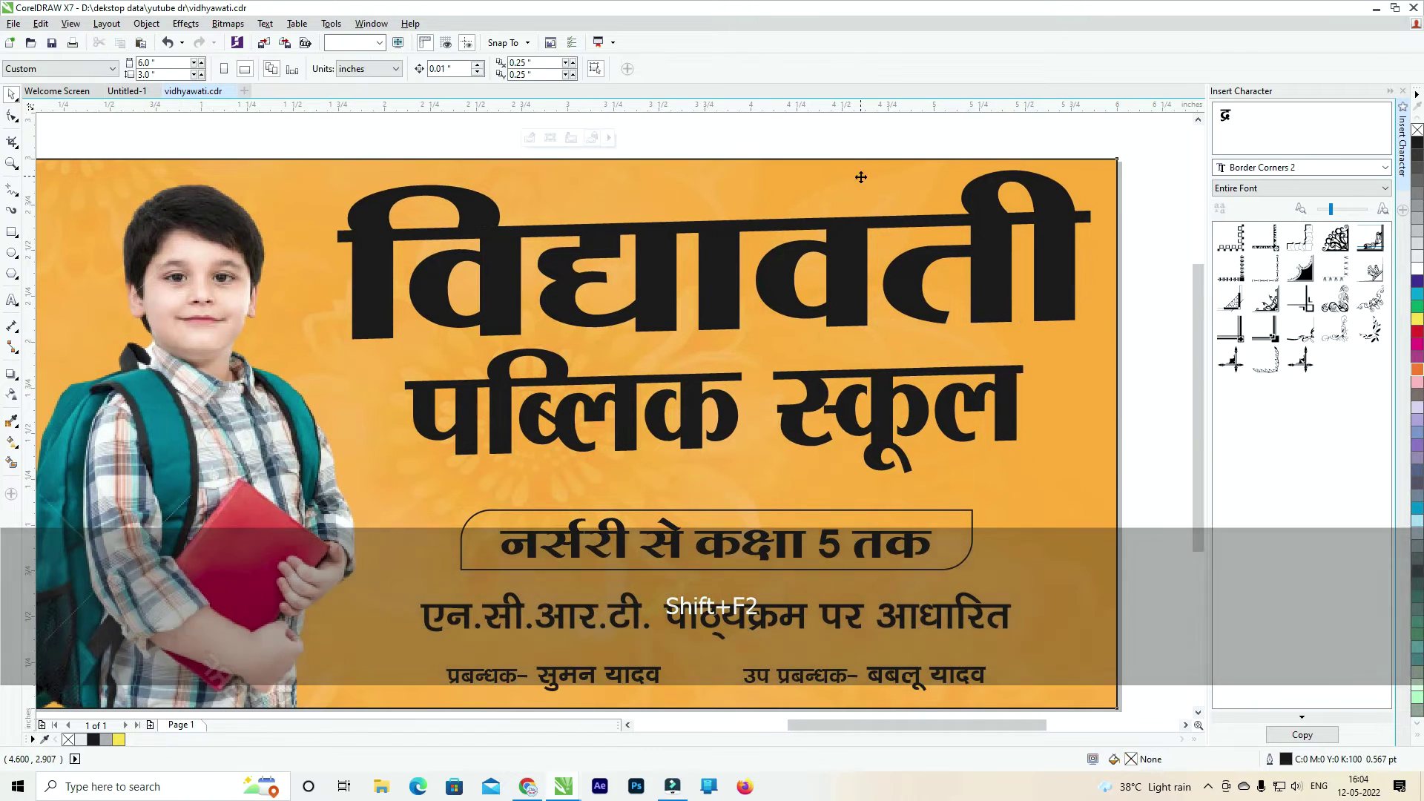
left_click(860, 176, "ctrl")
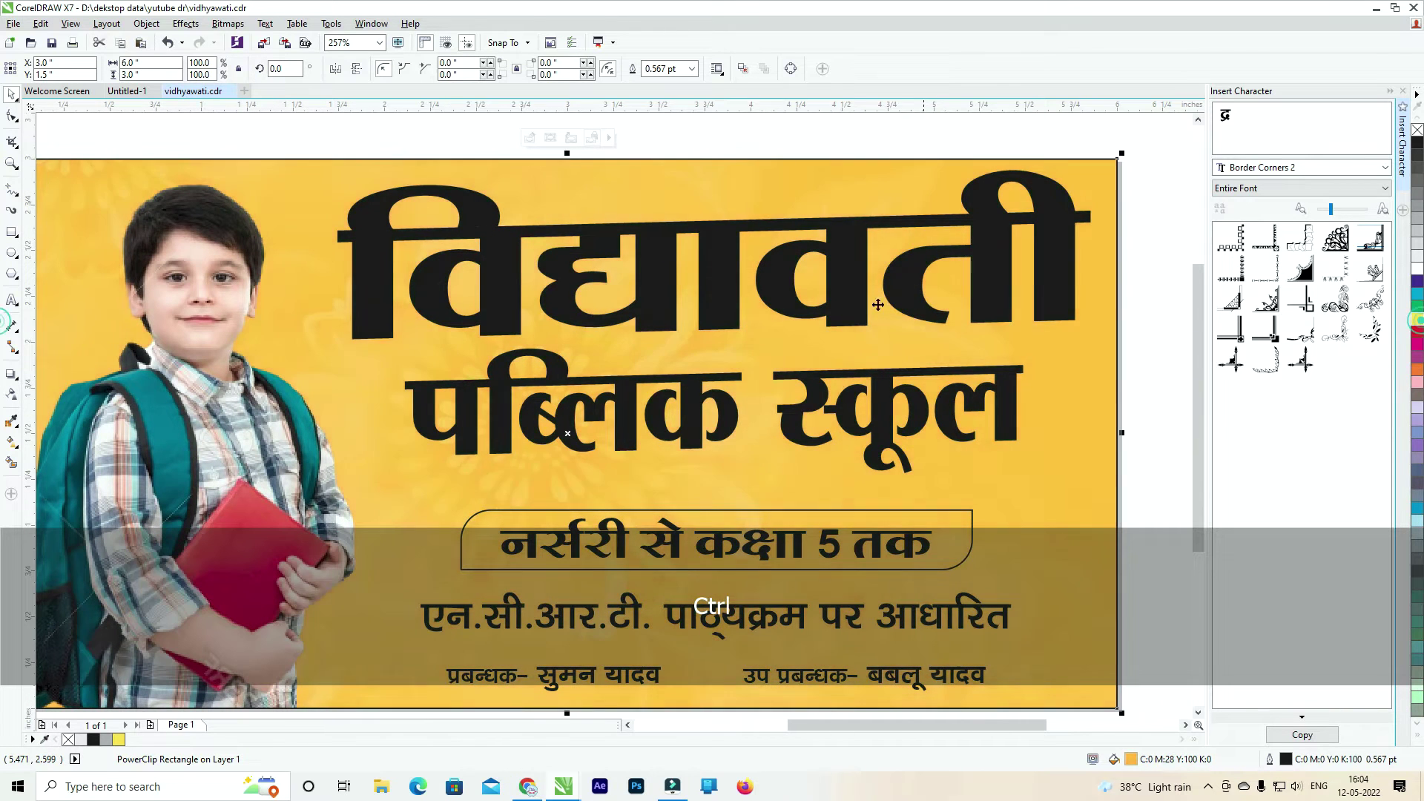
Select the two large school name lines together and nudge them slightly down.
scroll(925, 319, "down", 1)
left_click(1025, 175)
left_click(925, 273)
scroll(927, 324, "up", 1)
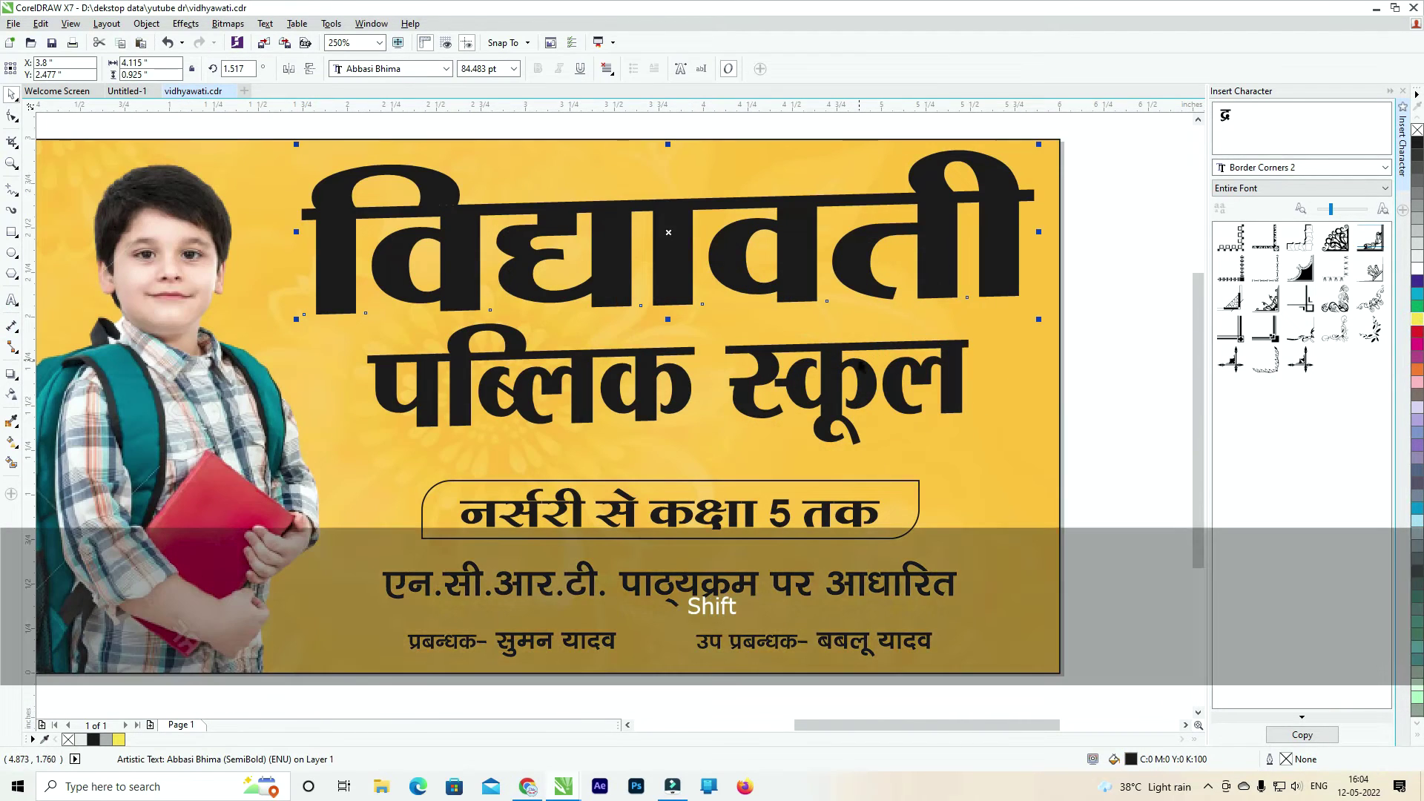
key("Down")
key("Down")
key("Down")
key("Down")
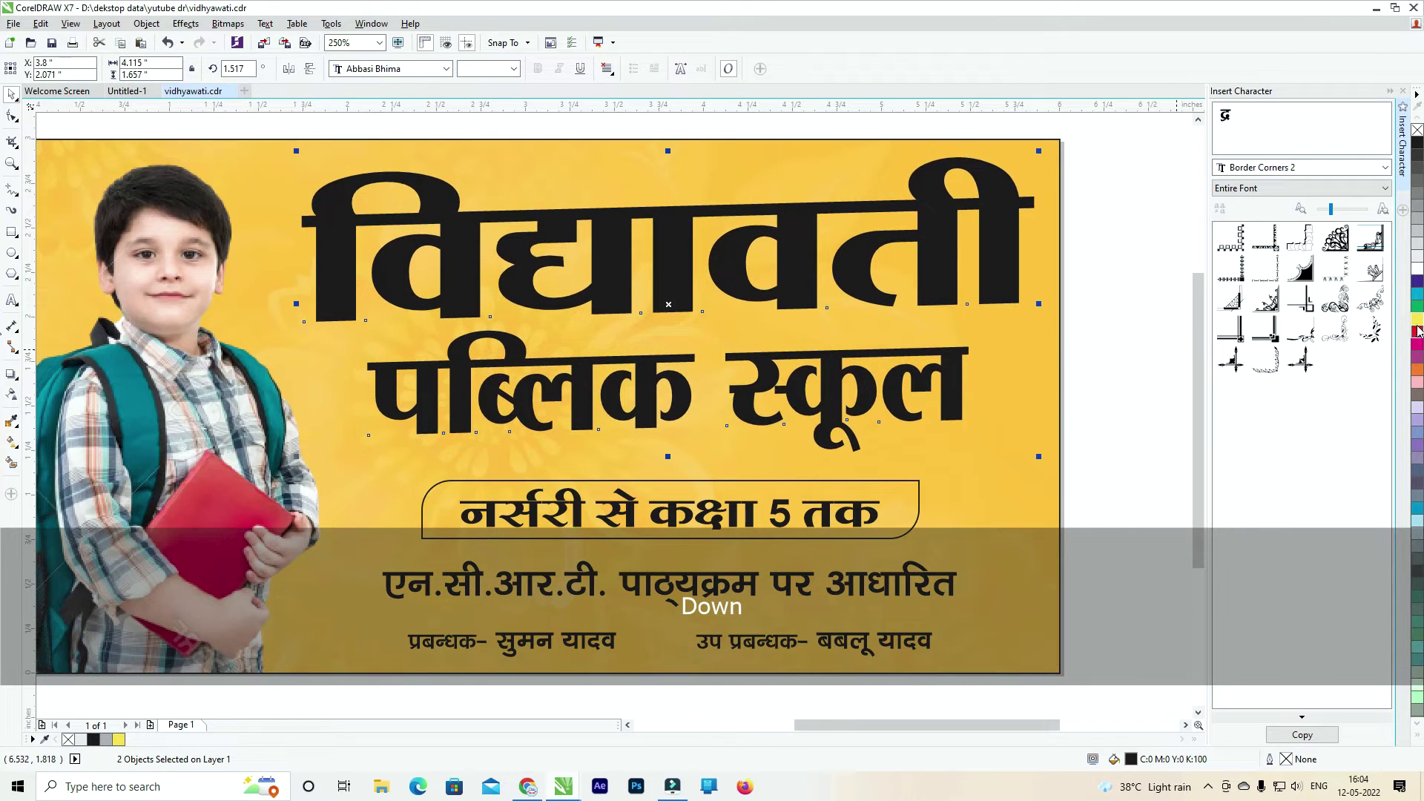
Color both school name lines red (C0 M100 Y100 K0), and recolor the upper line "विद्यावती" blue.
left_click(1418, 271)
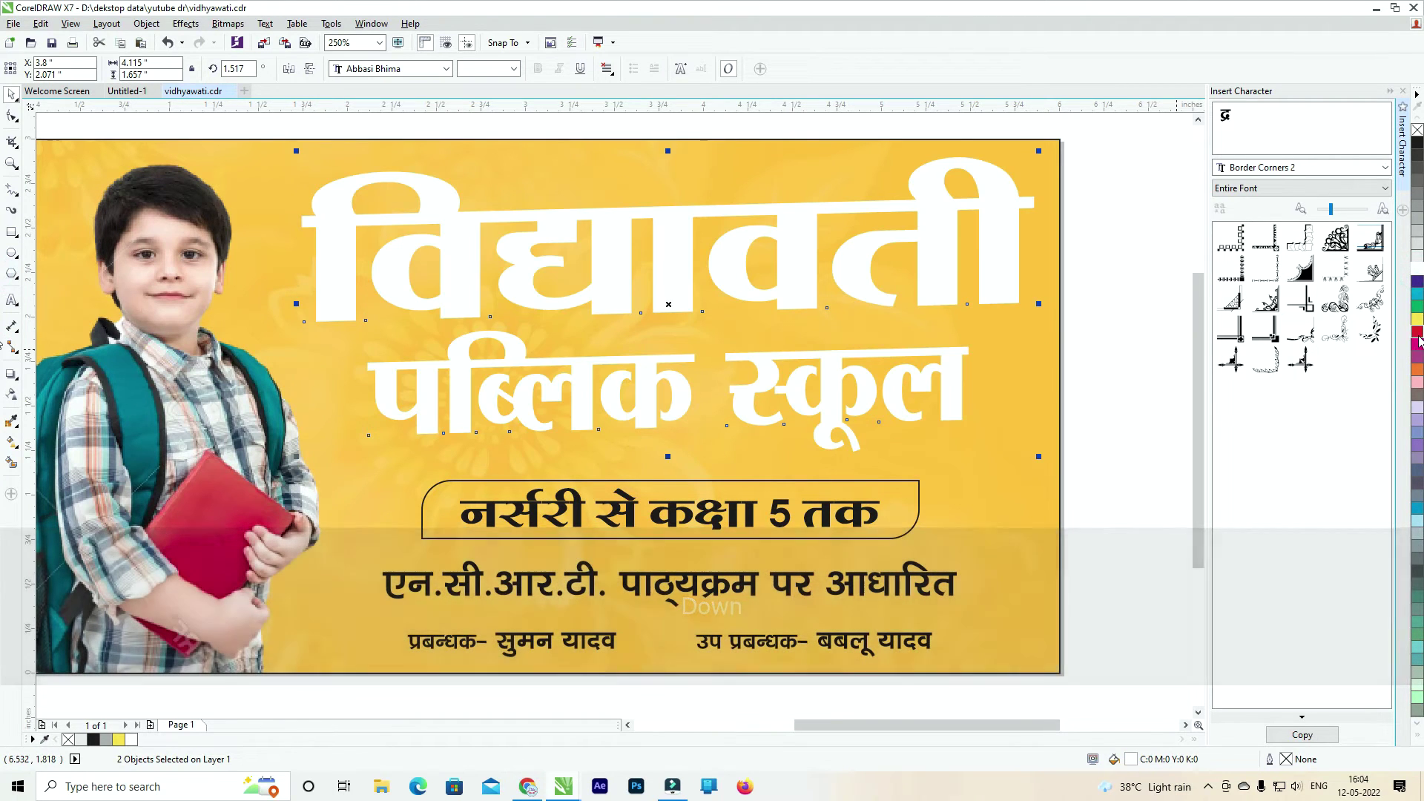
left_click(1417, 332)
left_click(1003, 210)
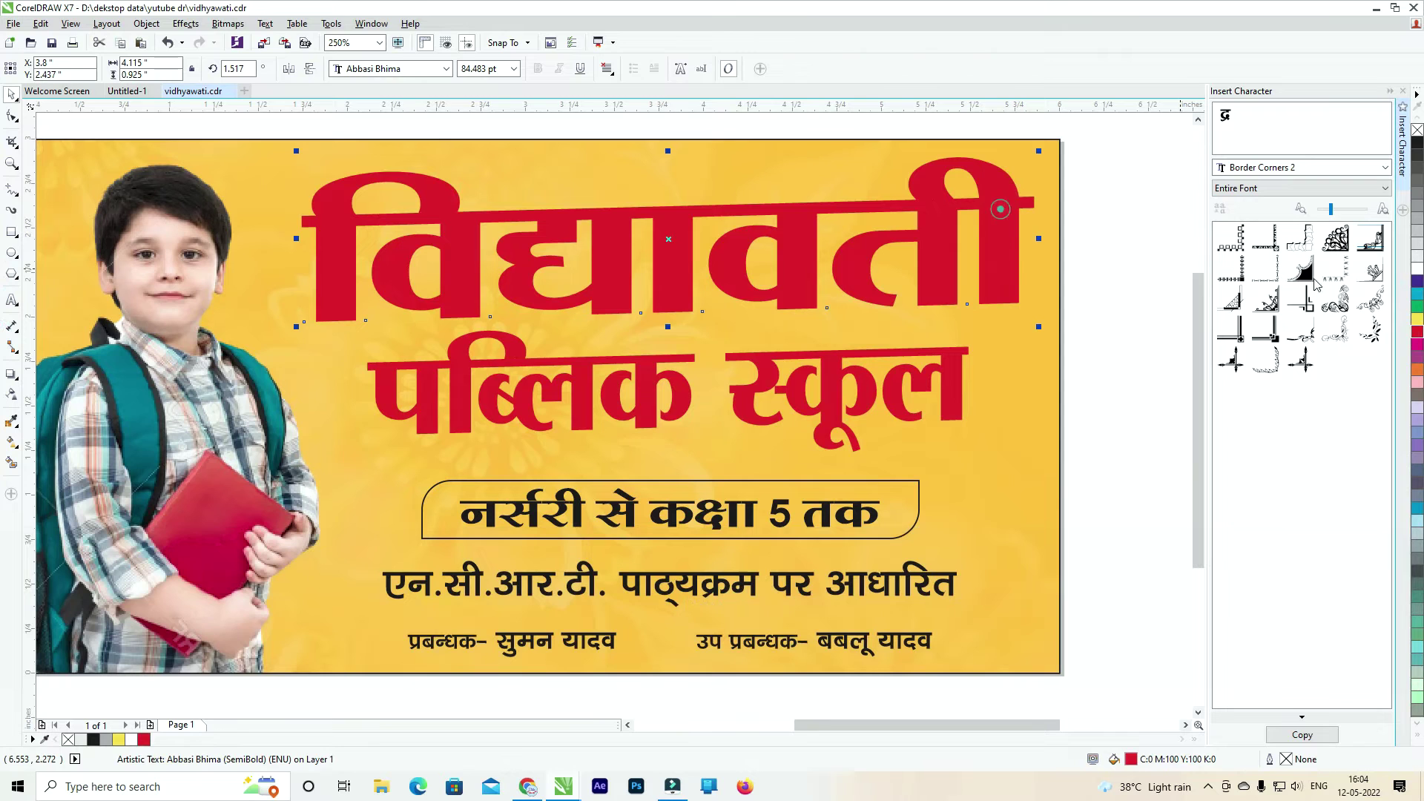
left_click(1416, 281)
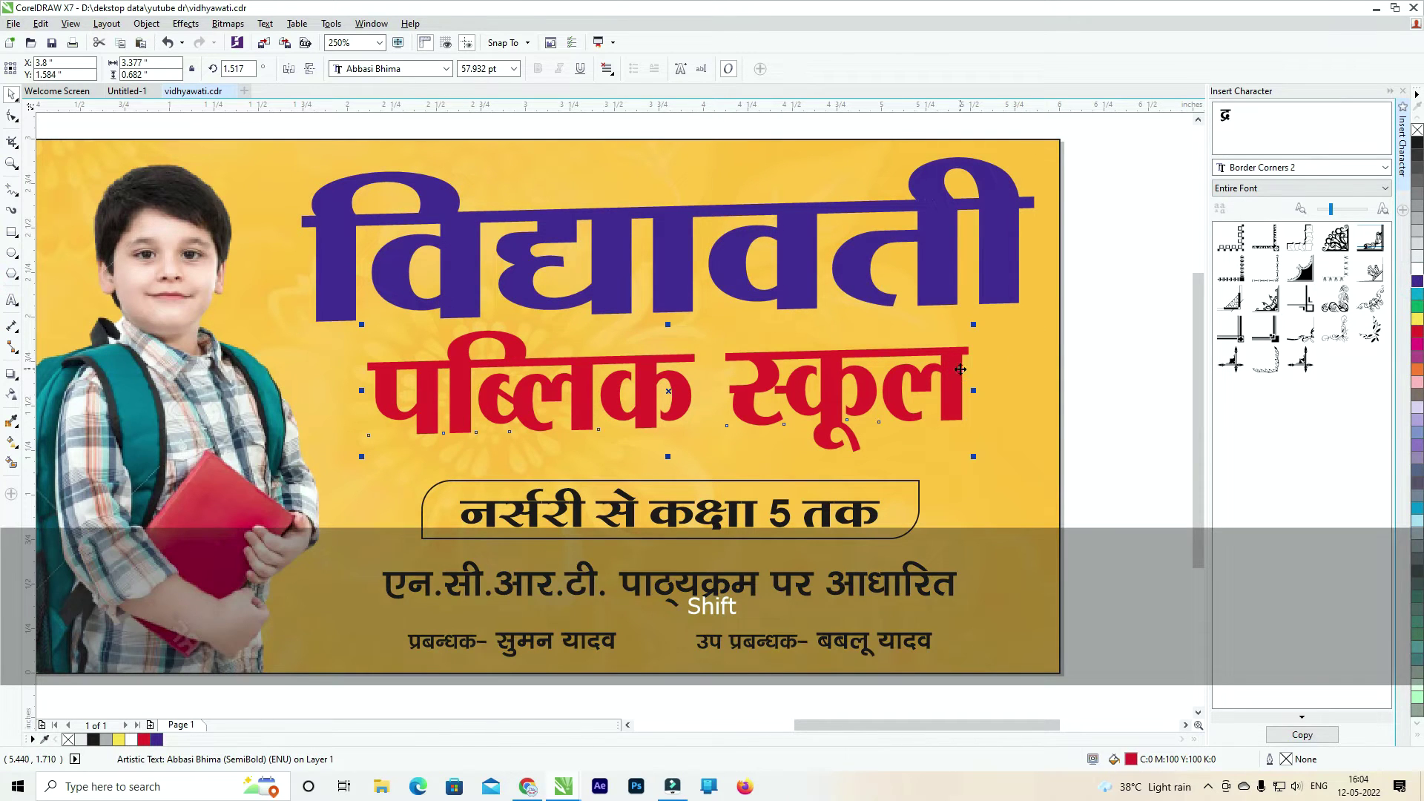
Give both large school name lines a 4 pt outline with rounded corners, placed behind the fill.
left_click(998, 235, "shift")
key("F12")
key("Return")
key("F12")
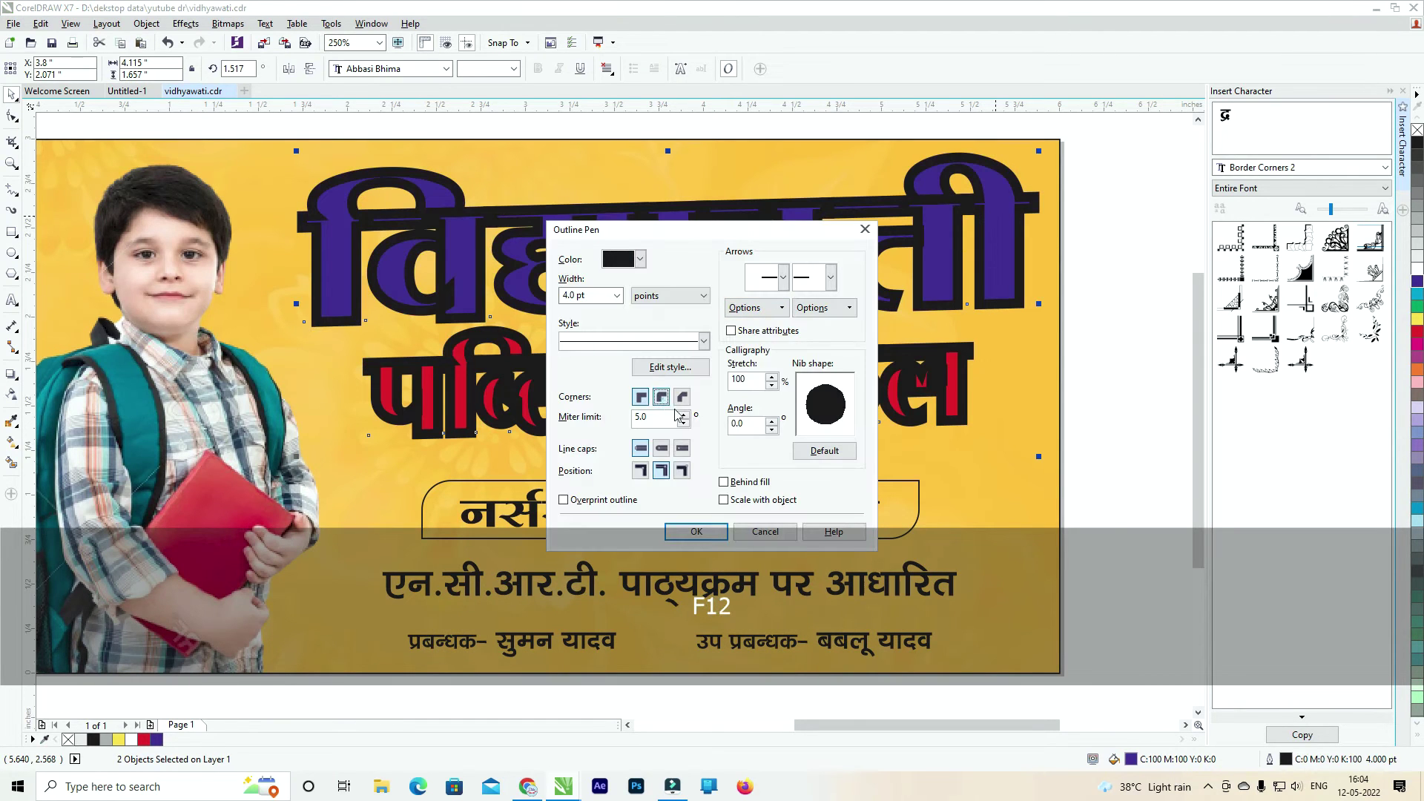
left_click(726, 482)
key("Return")
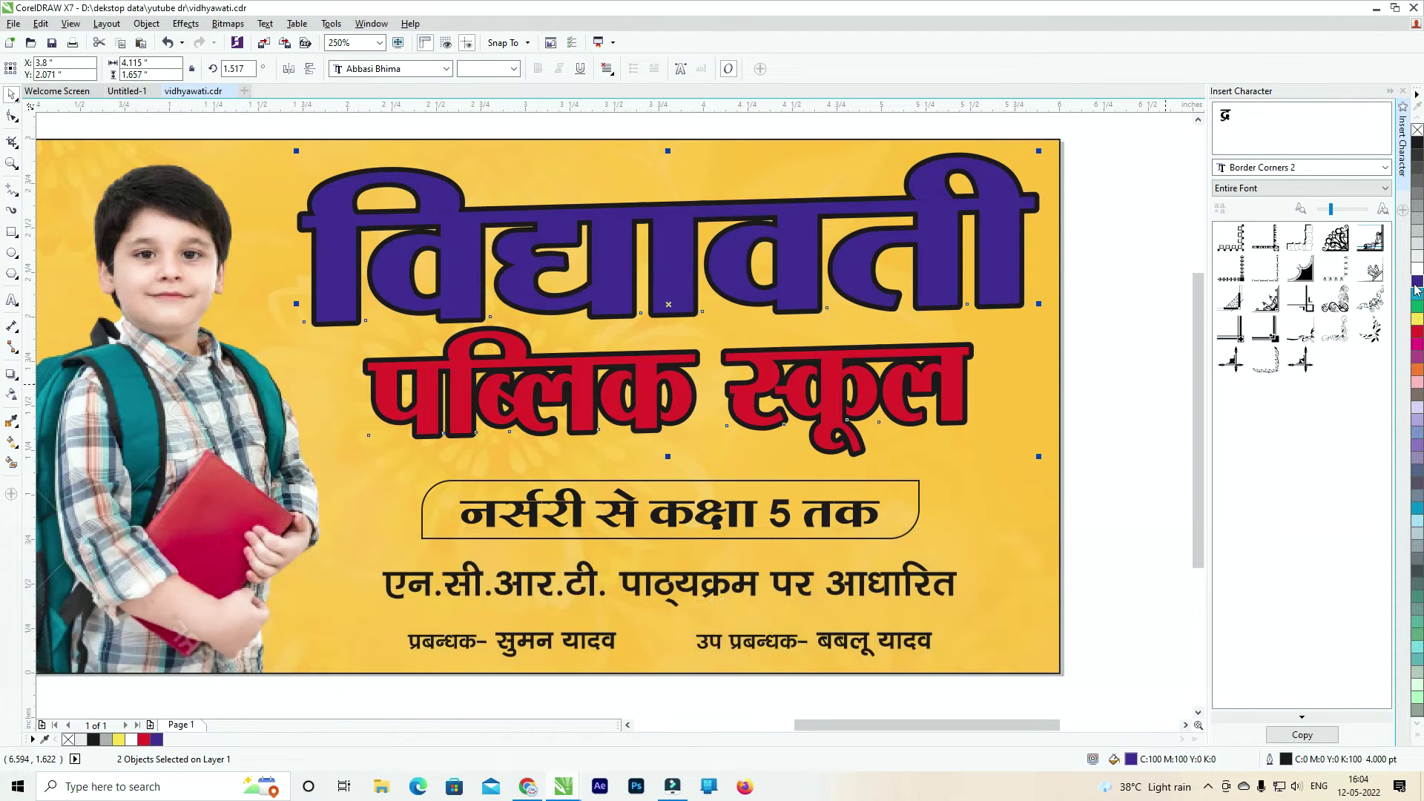
Color the outline of both school name lines white and nudge the lines slightly down.
right_click(1417, 268)
key("Down")
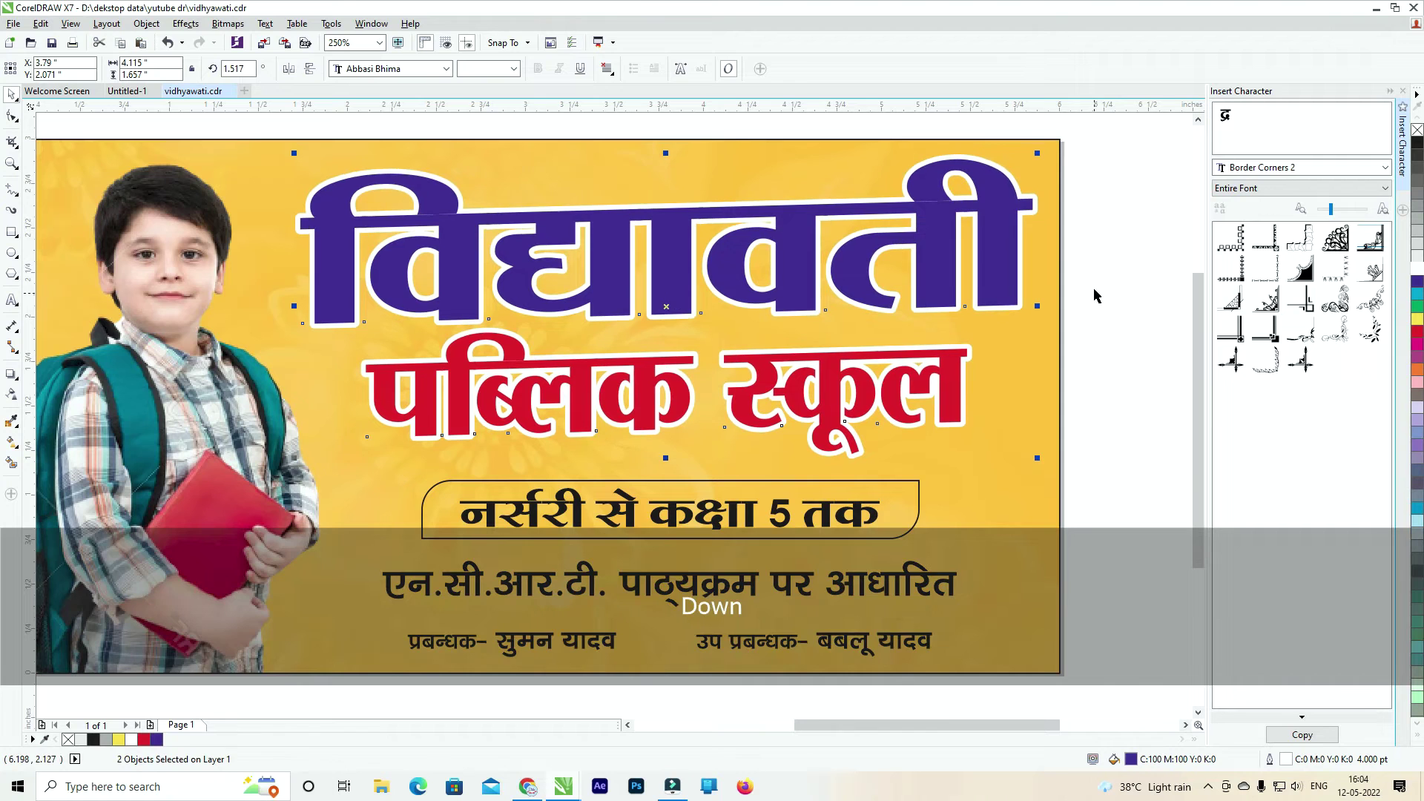
left_click(1093, 276)
Fill the rounded box around "नर्सरी से कक्षा 5 तक" black and center its text in it, colored white.
left_click_drag(937, 461, 890, 349)
left_click(853, 384)
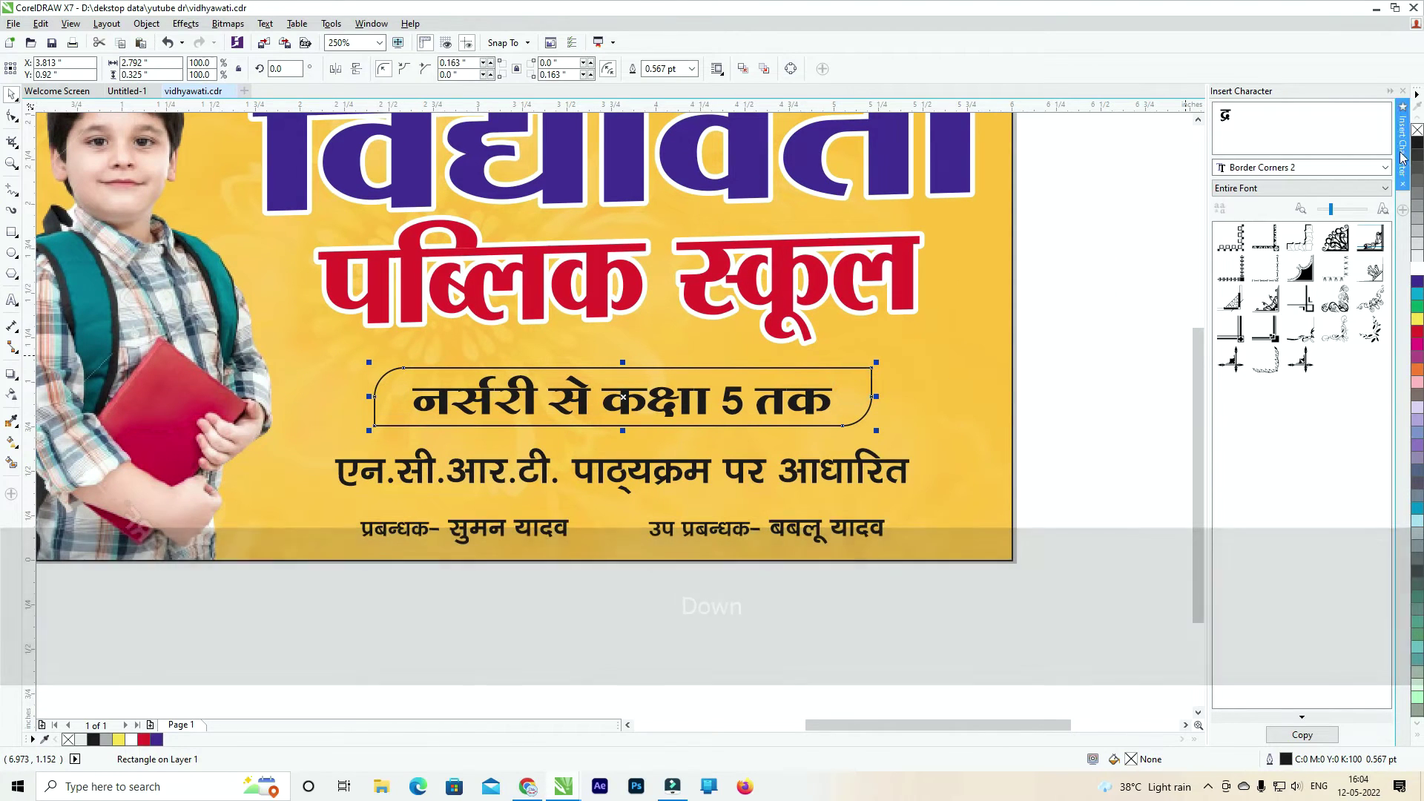
left_click(1416, 142)
left_click_drag(1139, 320, 407, 444)
key("shift")
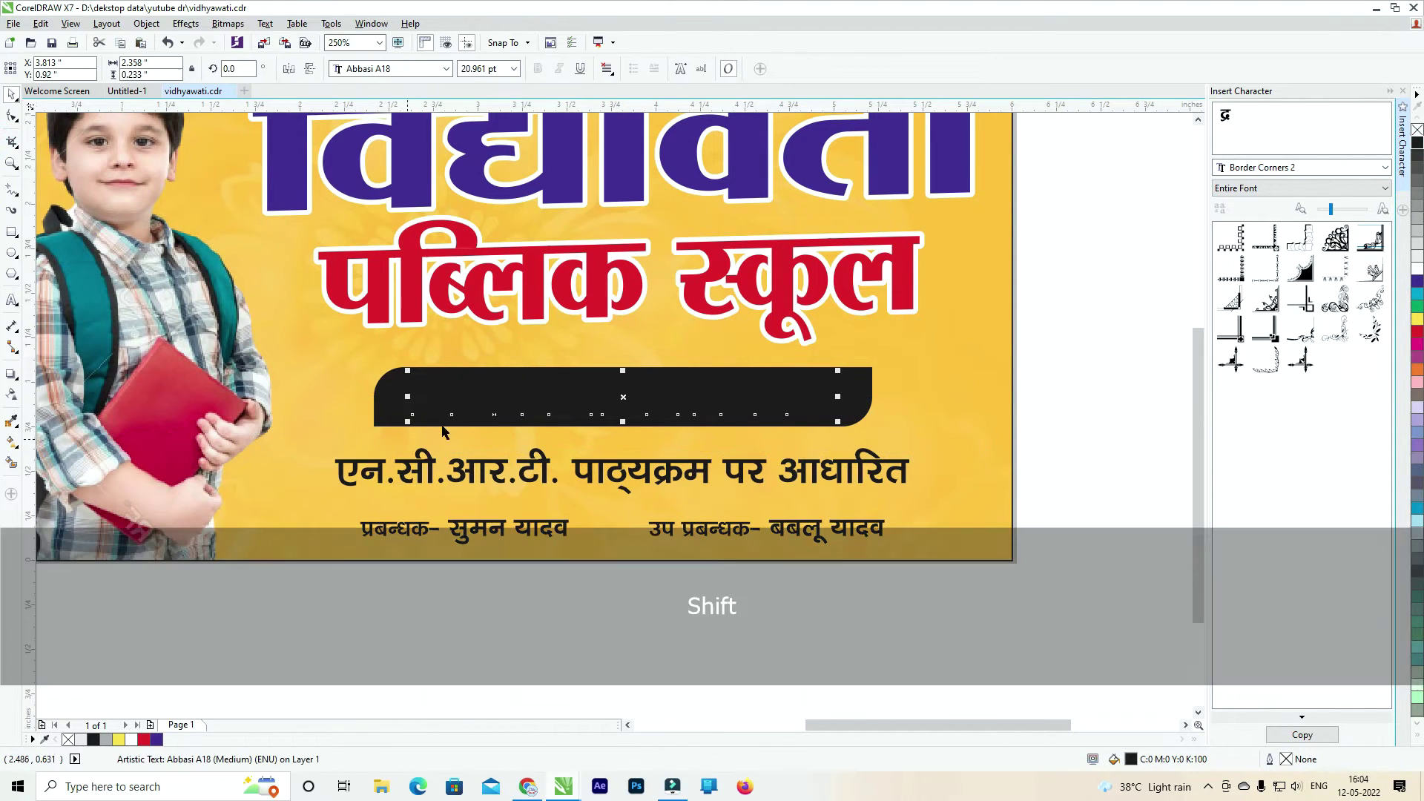
left_click(874, 389, "shift")
key("c")
Enlarge the white class text slightly and group it, recentered, with the black box.
left_click(764, 403)
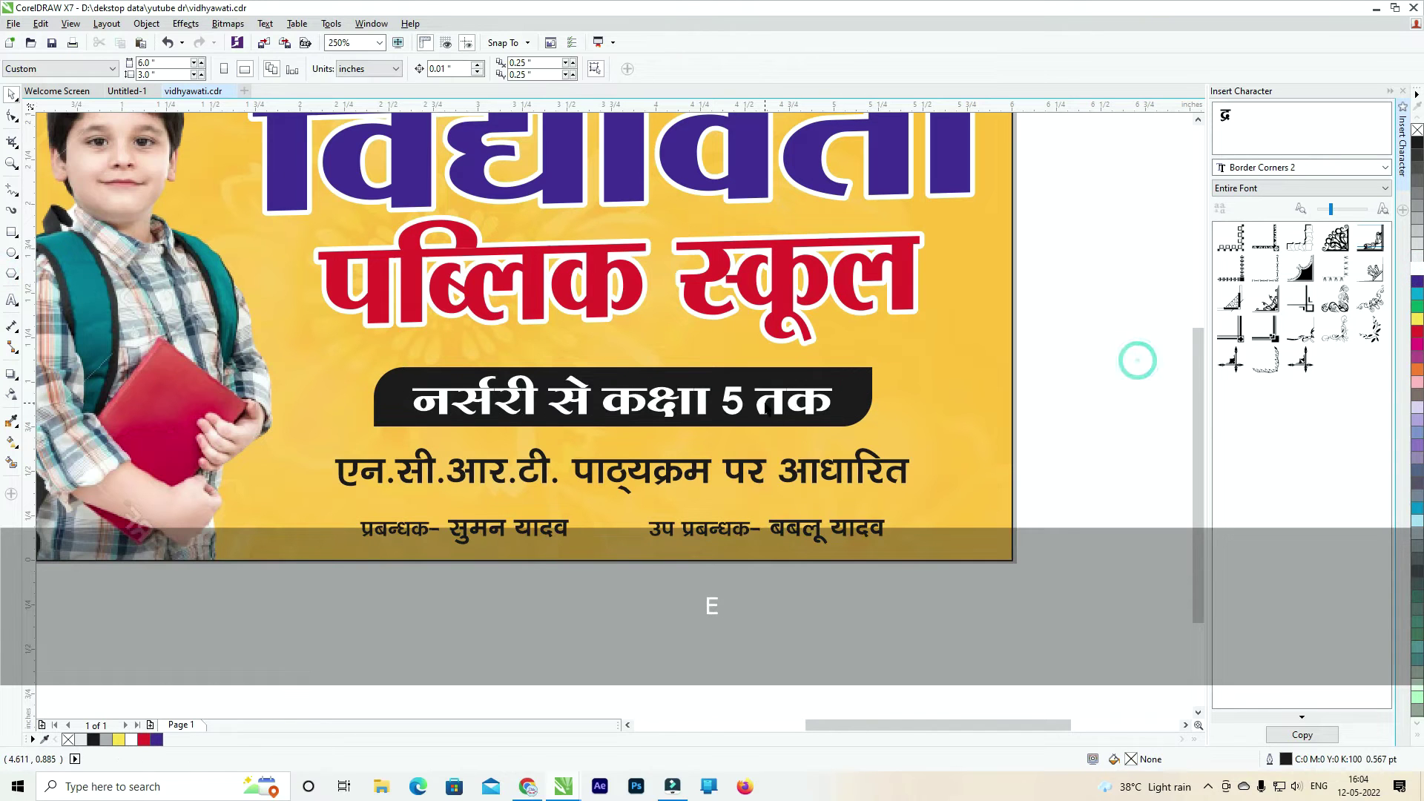
left_click(858, 385, "shift")
key("c")
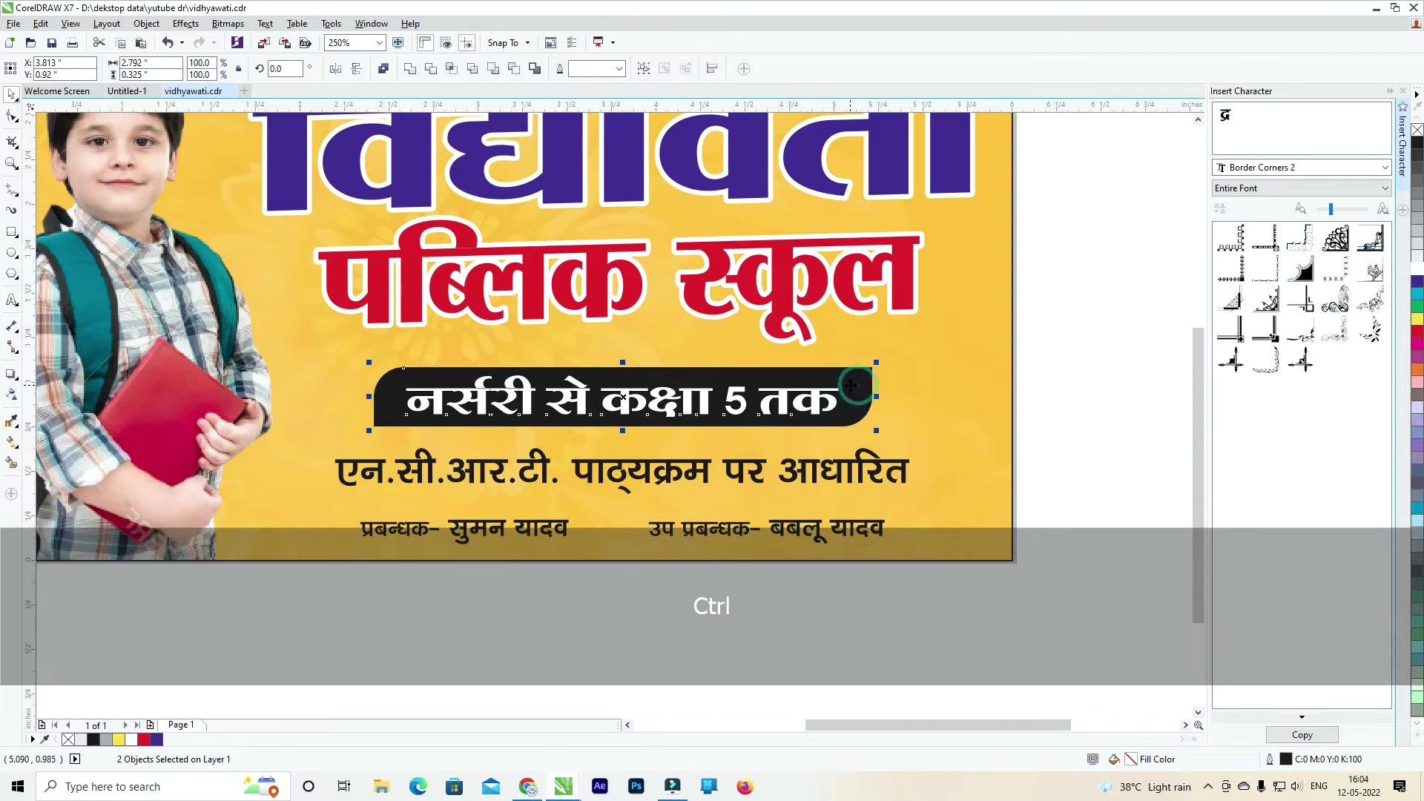
Give the black class box inside the group a white outline and set its width to 1 pt.
left_click(852, 384, "ctrl")
right_click(1418, 270)
left_click(1053, 327)
left_click(869, 370, "ctrl")
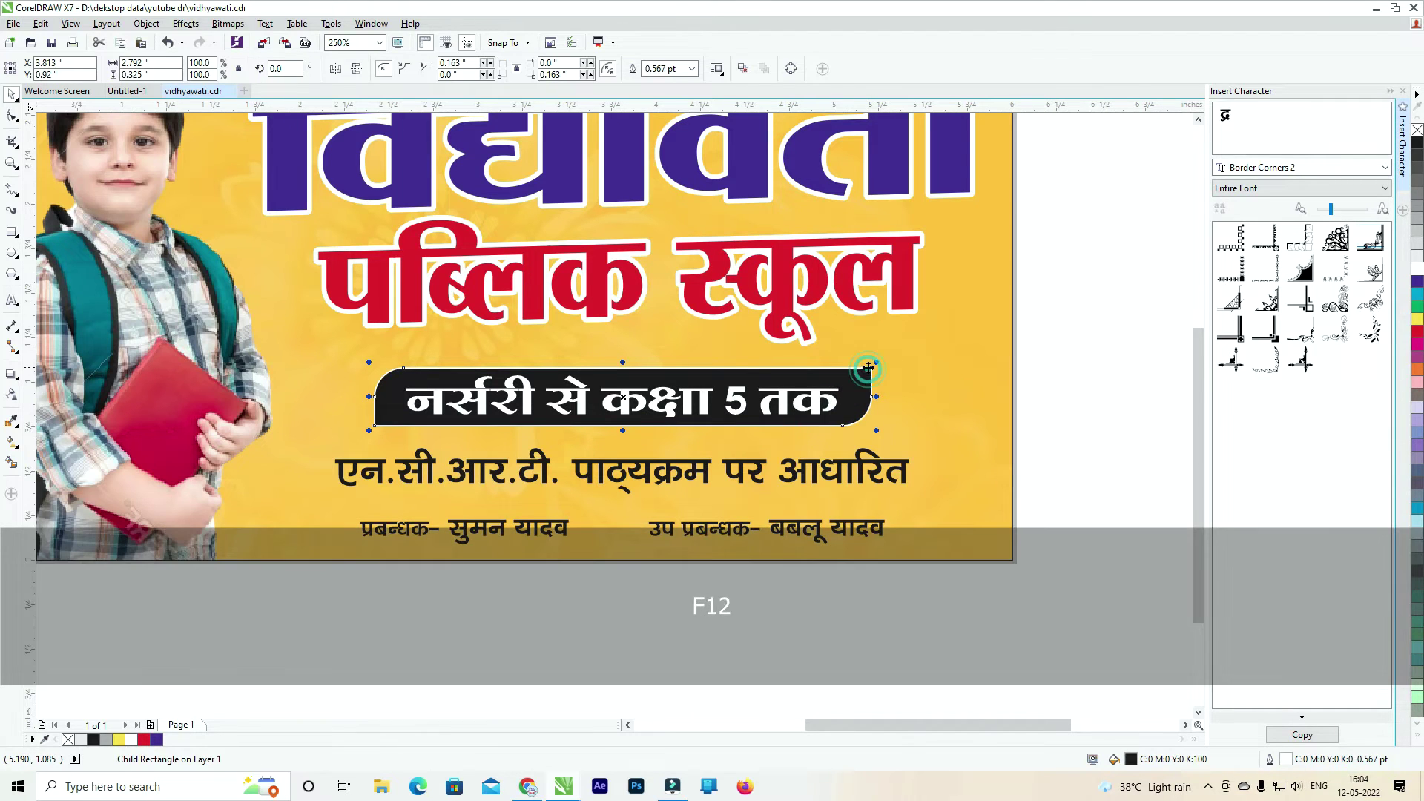
type("1")
key("Return")
left_click(1071, 328)
Change the font of the "एन.सी.आर.टी. पाठ्यक्रम पर आधारित" line to Abbasi Kanshi and center it under the black box.
left_click(654, 481)
scroll(654, 482, "up", 1)
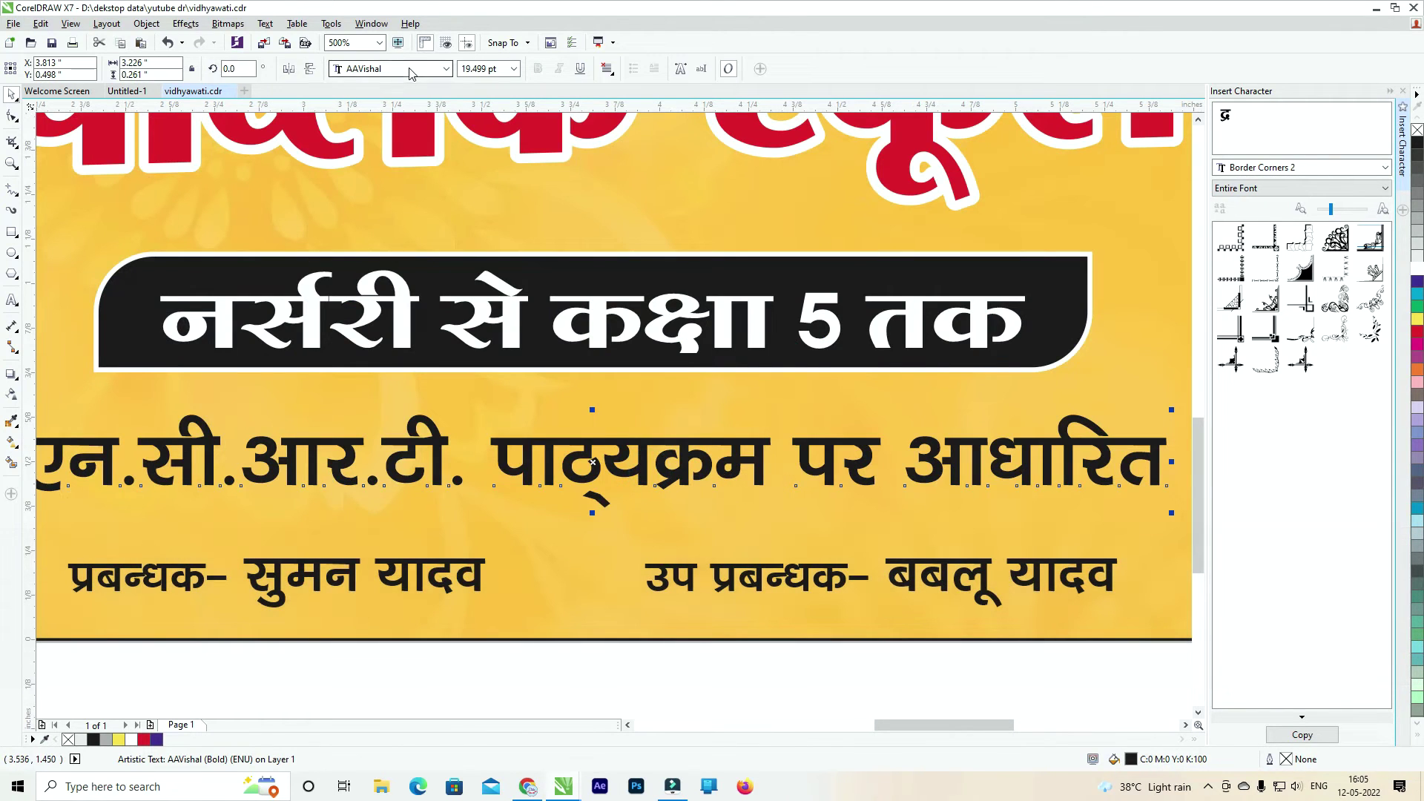
left_click(410, 70)
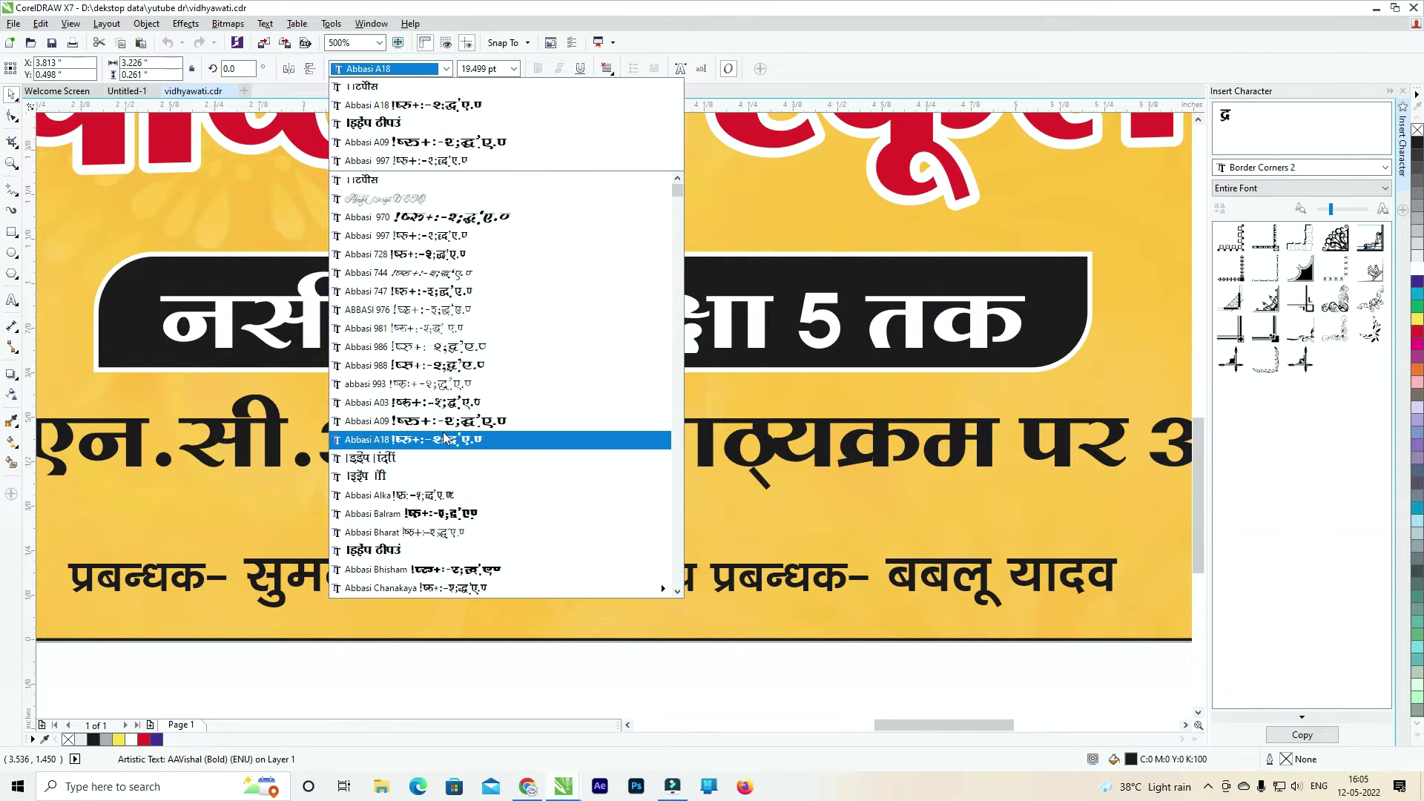
scroll(443, 438, "down", 2)
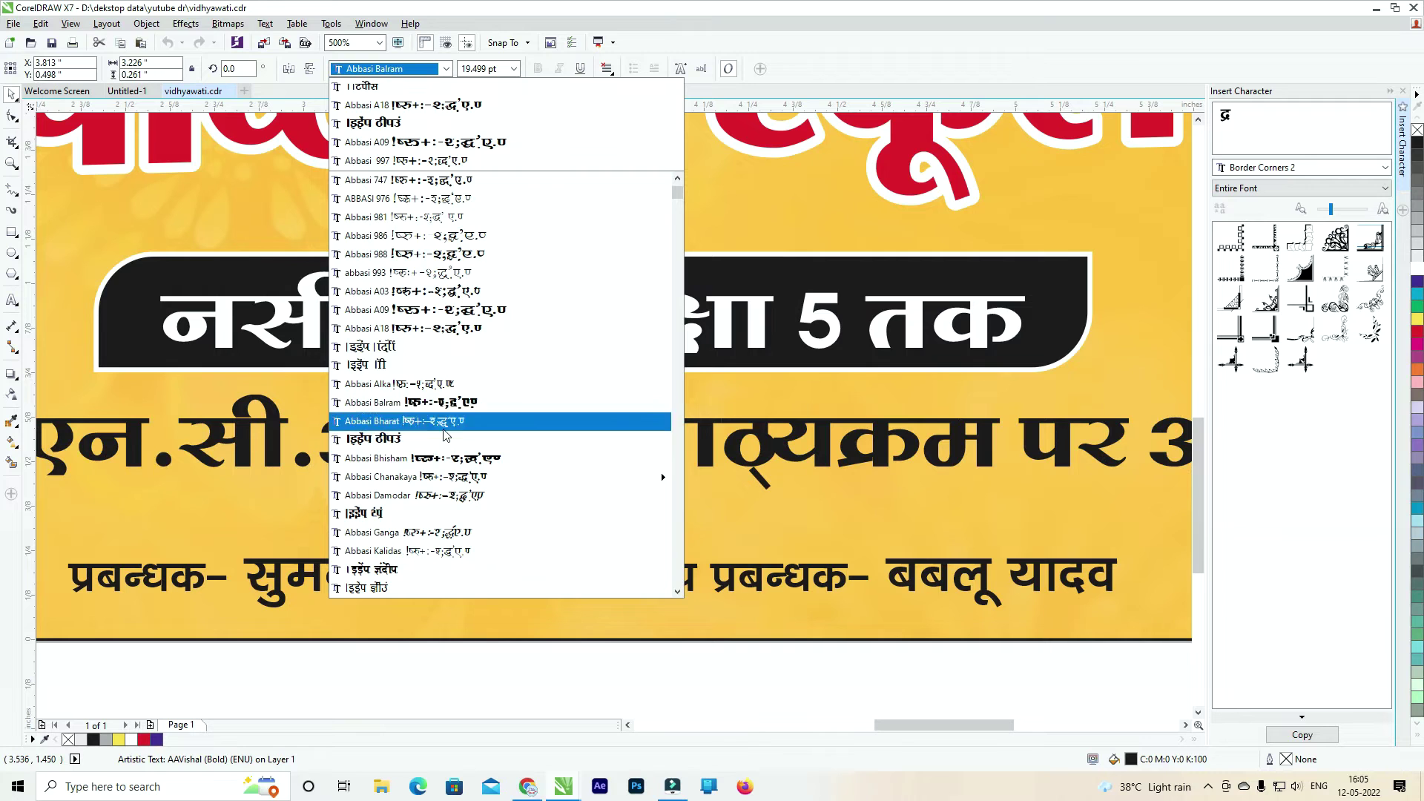
scroll(444, 430, "down", 2)
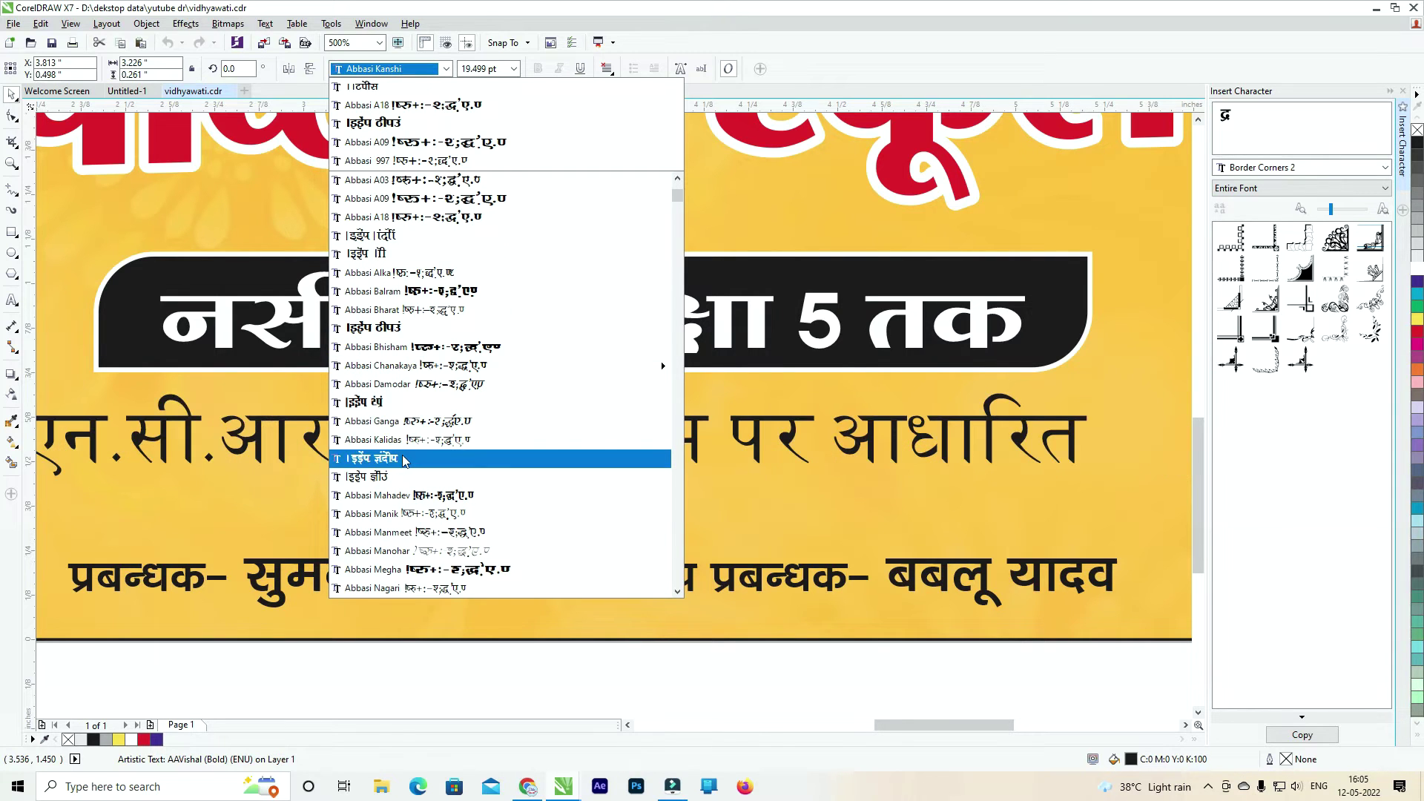
left_click(406, 456)
scroll(564, 428, "down", 1)
left_click(581, 385, "shift")
key("c")
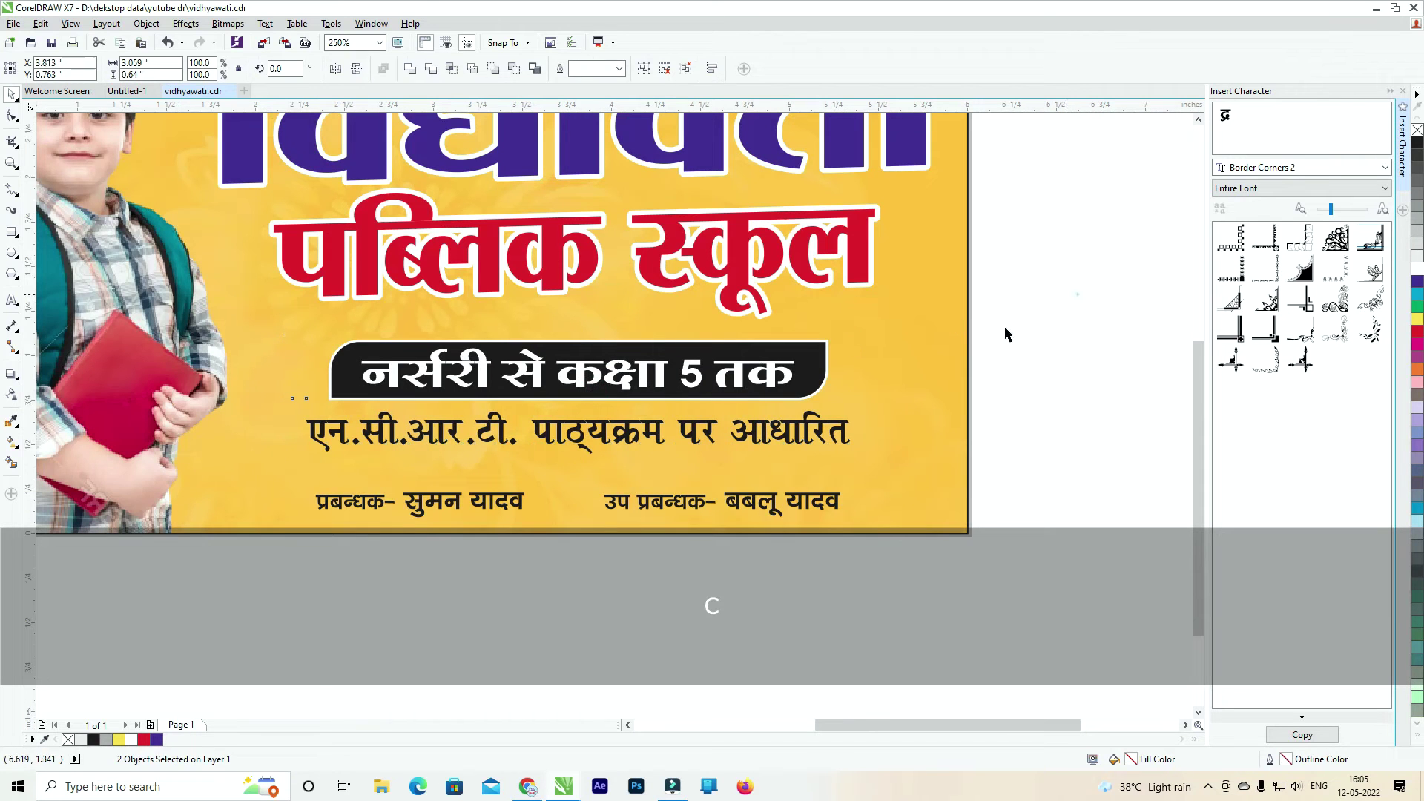
Move the curriculum line slightly down, centered under the black box, and nudge the line and box up together.
left_click(1077, 292)
left_click_drag(688, 433, 687, 446, "ctrl")
left_click(664, 377, "shift")
key("c")
left_click_drag(986, 299, 236, 484)
key("Up")
key("Up")
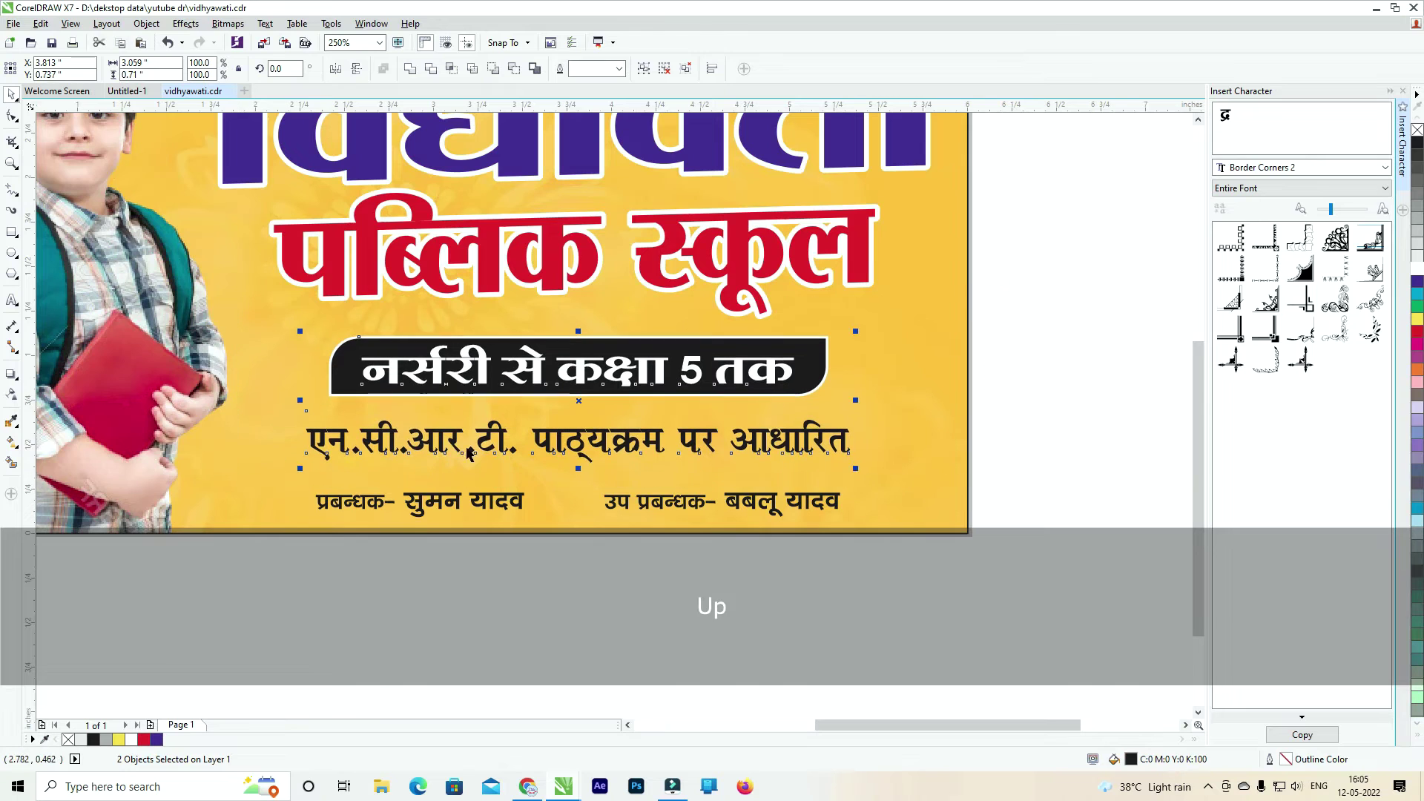
Enlarge the curriculum line to about 3.39 inches wide and center it under the black box.
left_click(1019, 361)
left_click(821, 430)
left_click_drag(854, 442, 872, 441)
key("c")
left_click(1031, 308)
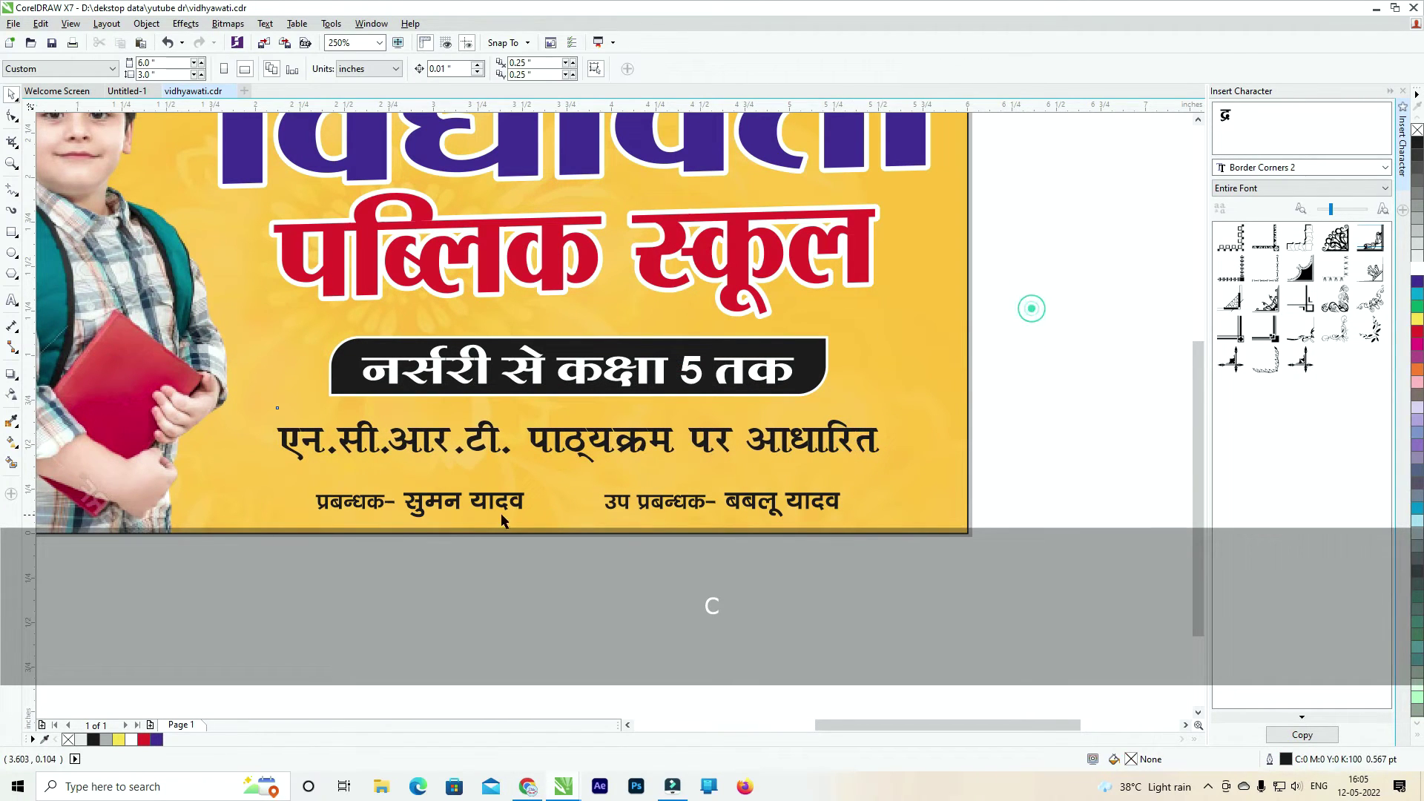
Draw a vertical divider line about 0.16 inch tall between the two manager captions, with a 1.2 pt outline.
left_click(12, 189)
scroll(499, 522, "up", 1)
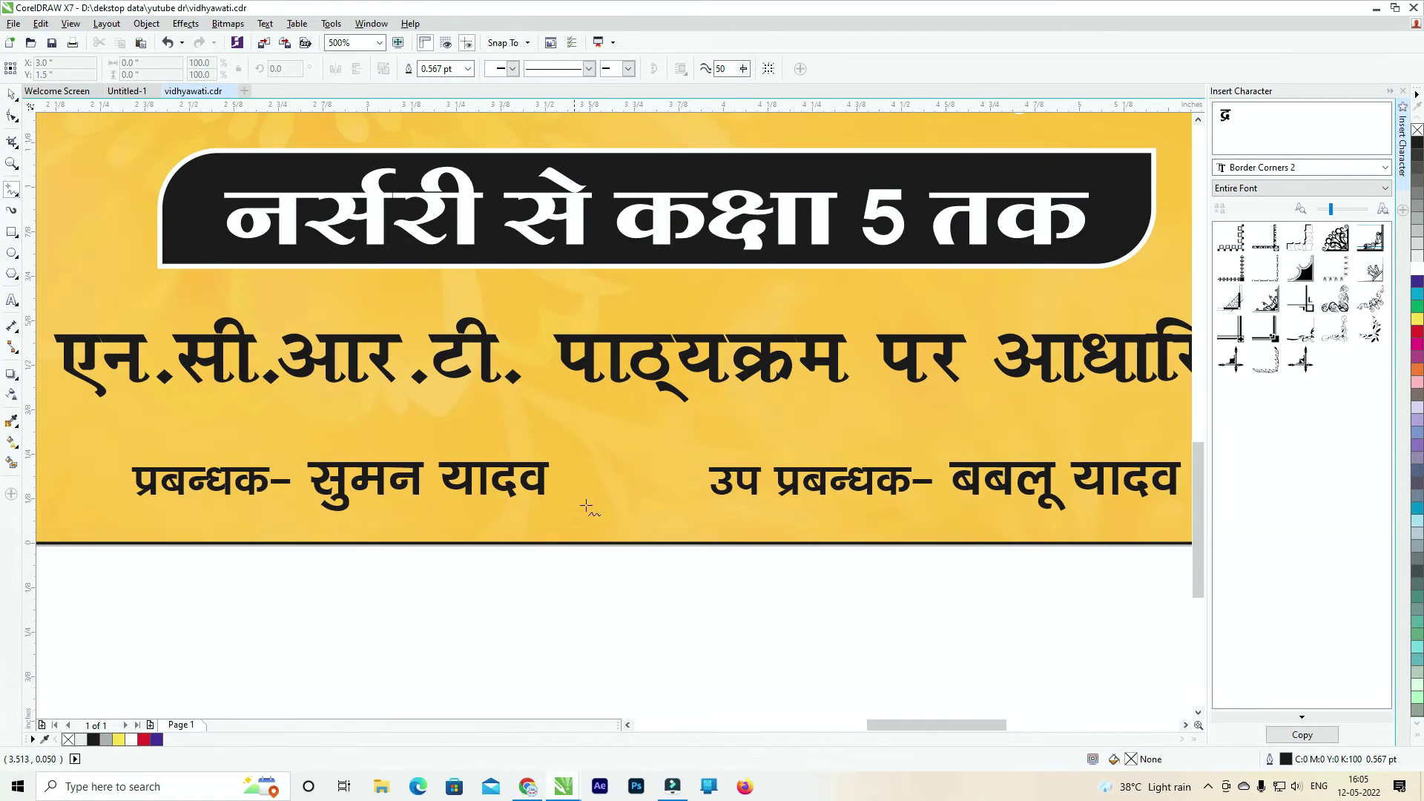
left_click(614, 455)
left_click(609, 510)
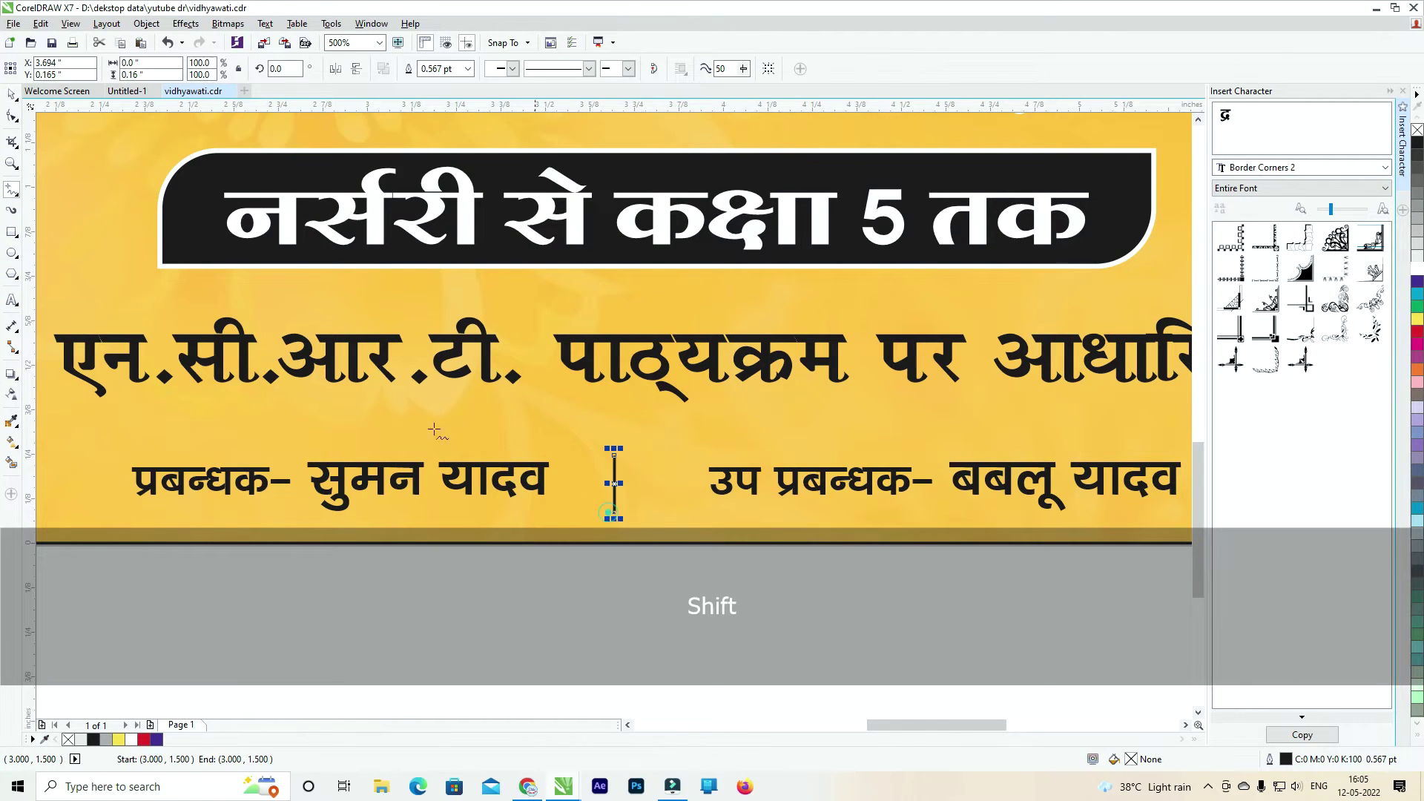
key("F12")
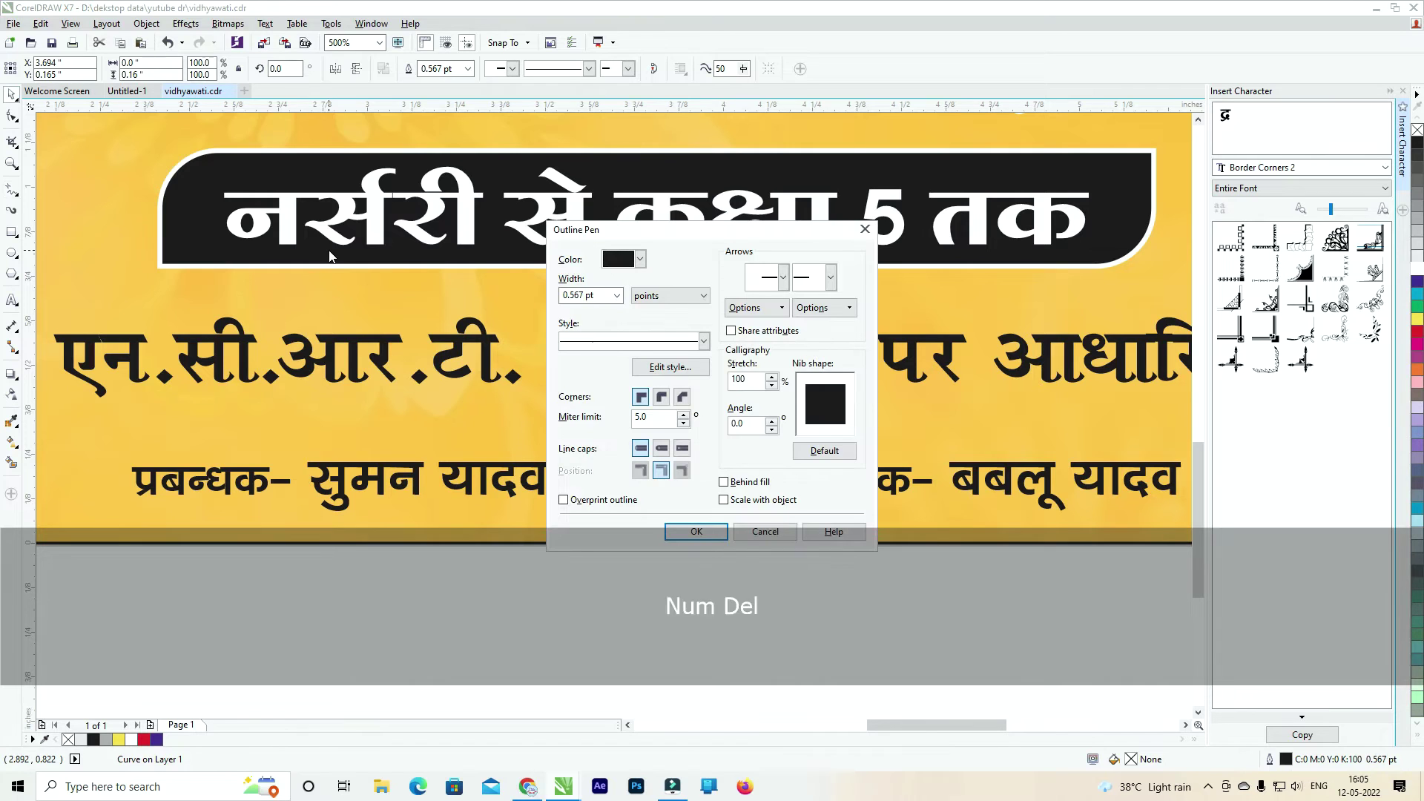
key("Return")
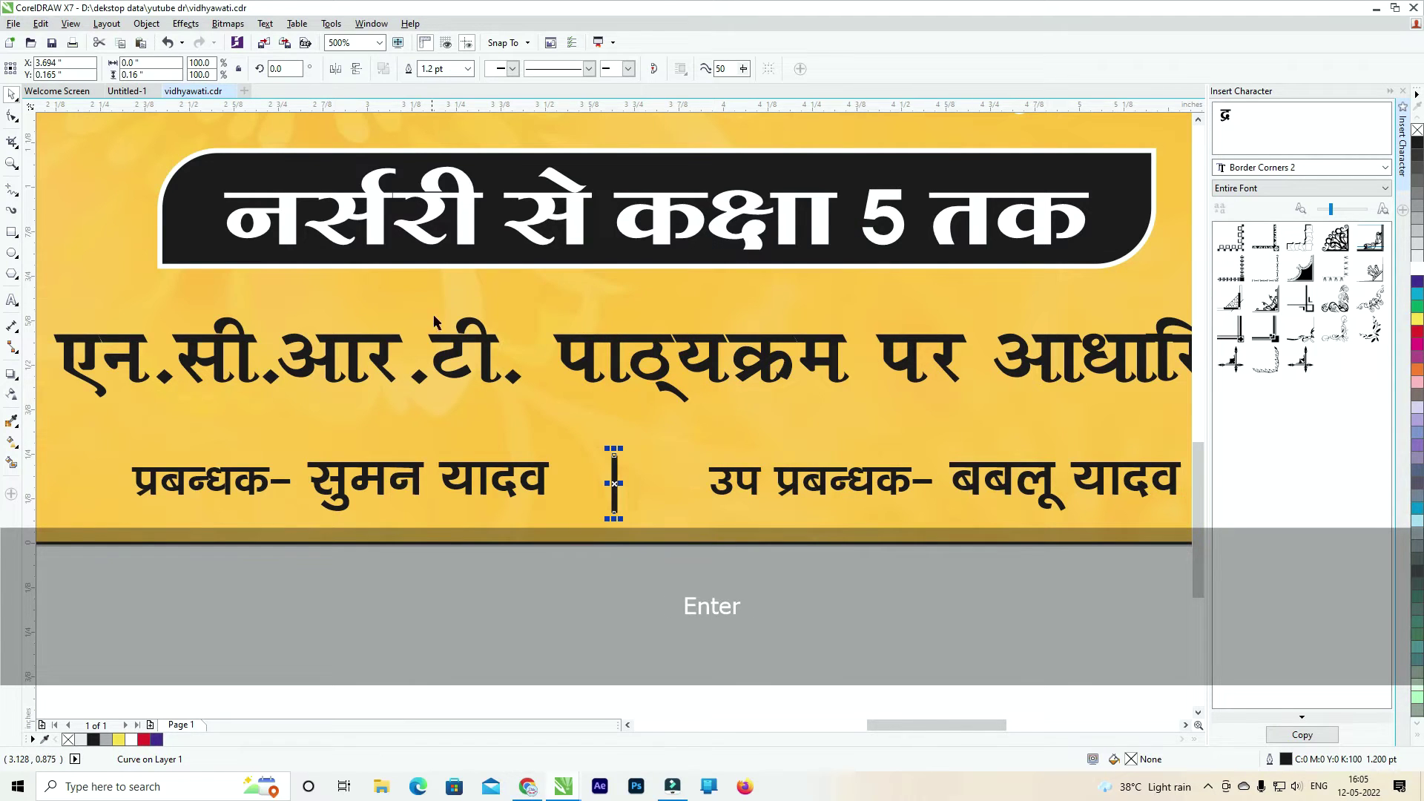
Place a copy of the divider line just beside it and shorten the copy to about 0.13 inch tall.
scroll(625, 514, "up", 1)
left_click_drag(630, 489, 670, 478)
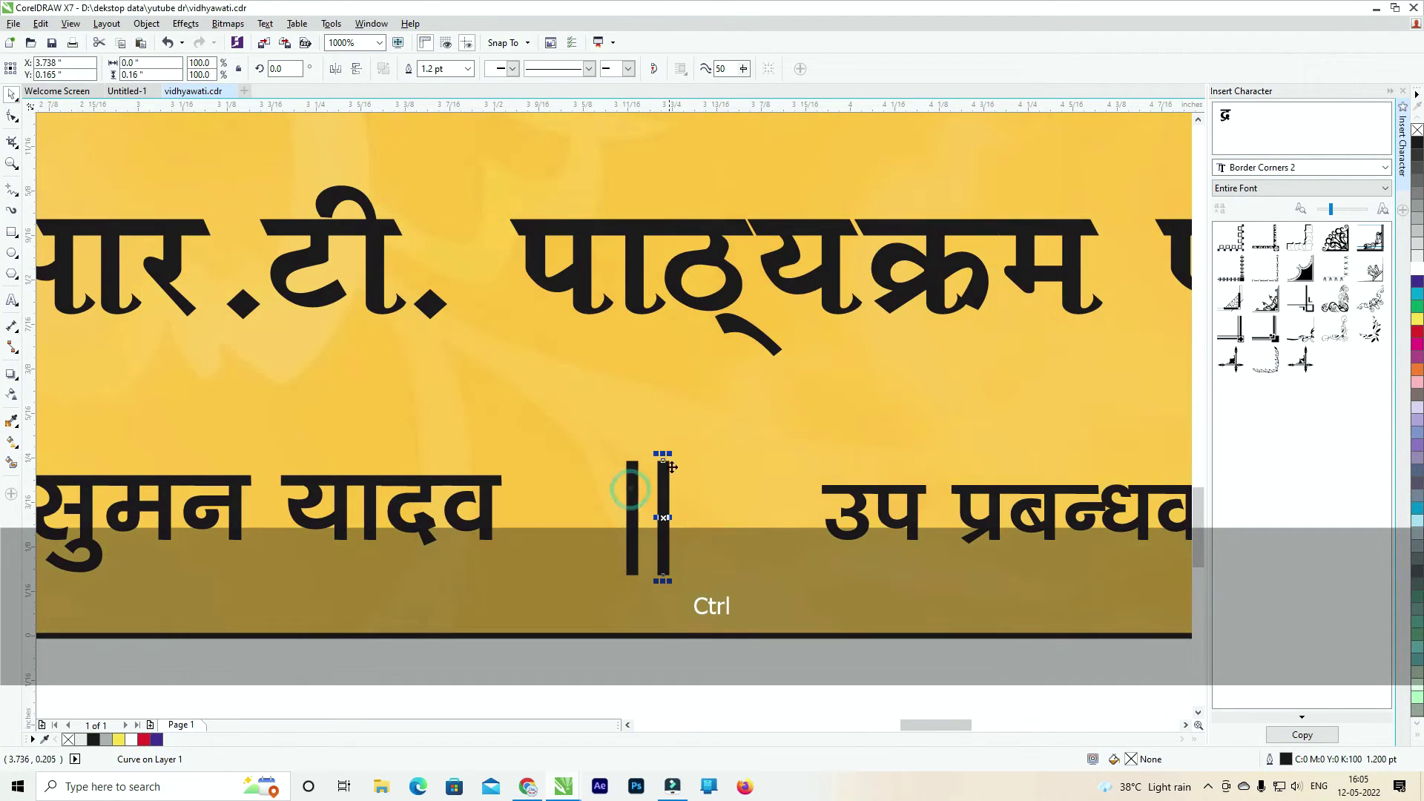
left_click(665, 451, "shift")
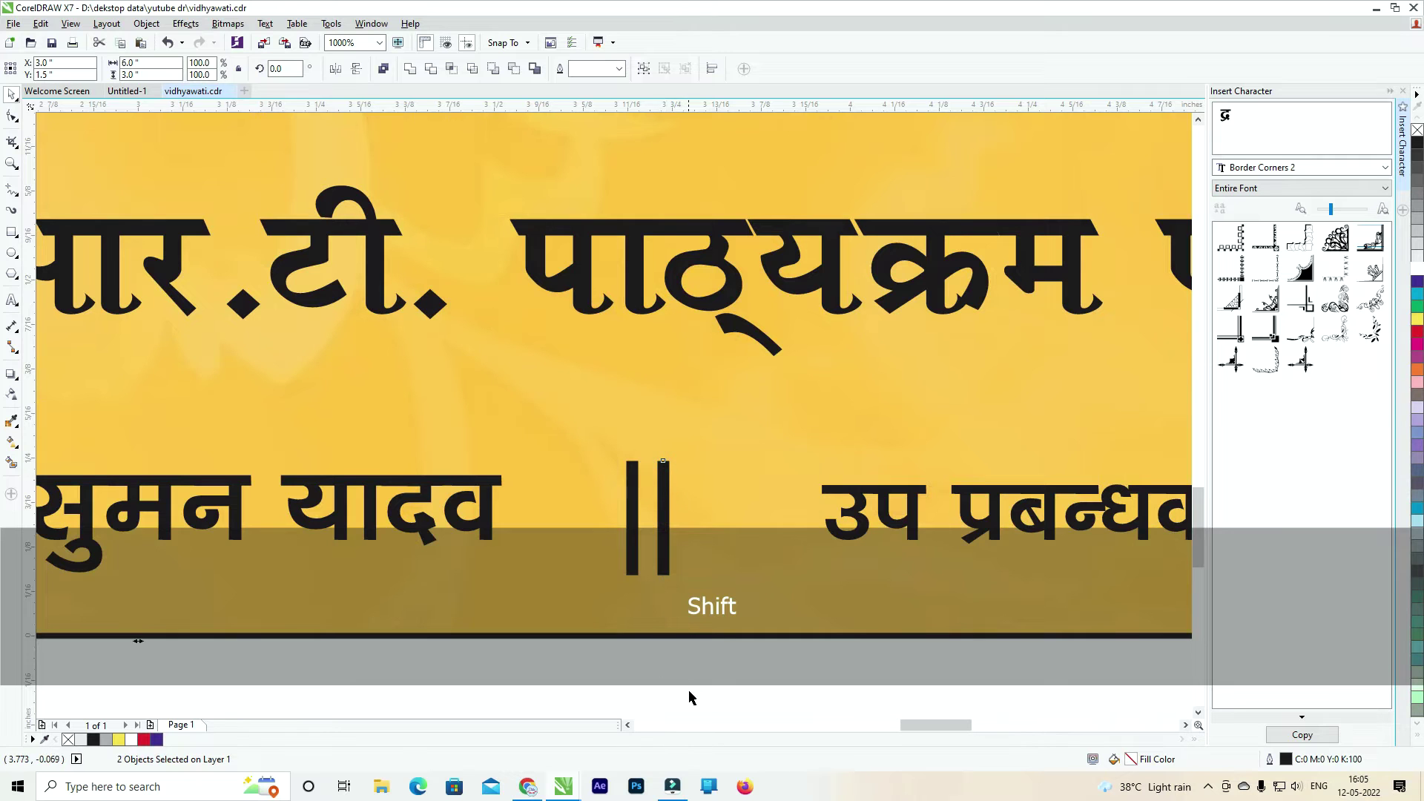
left_click(665, 550, "shift")
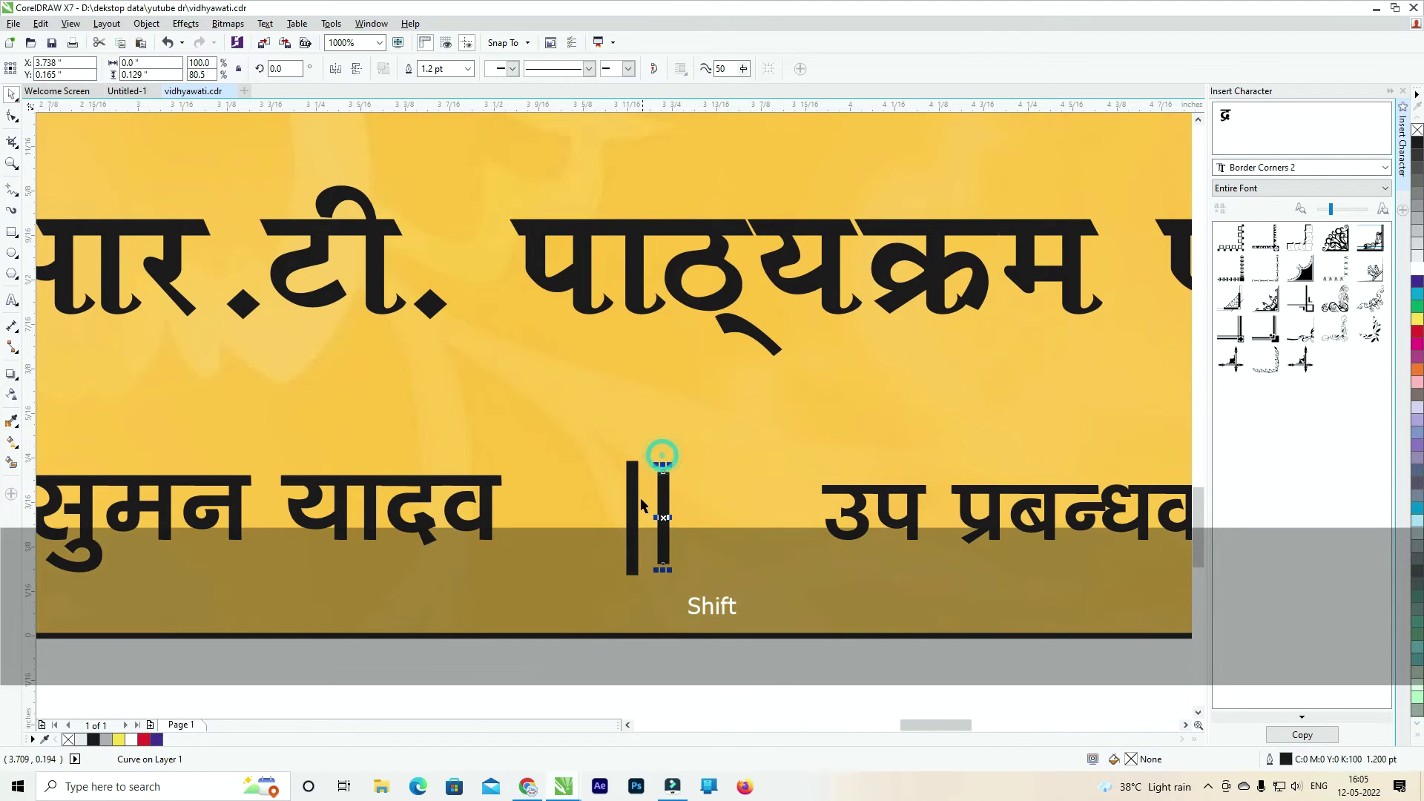
Copy the taller divider line to the other side of the short one and group the three lines.
left_click_drag(629, 502, 693, 502)
scroll(669, 536, "down", 1)
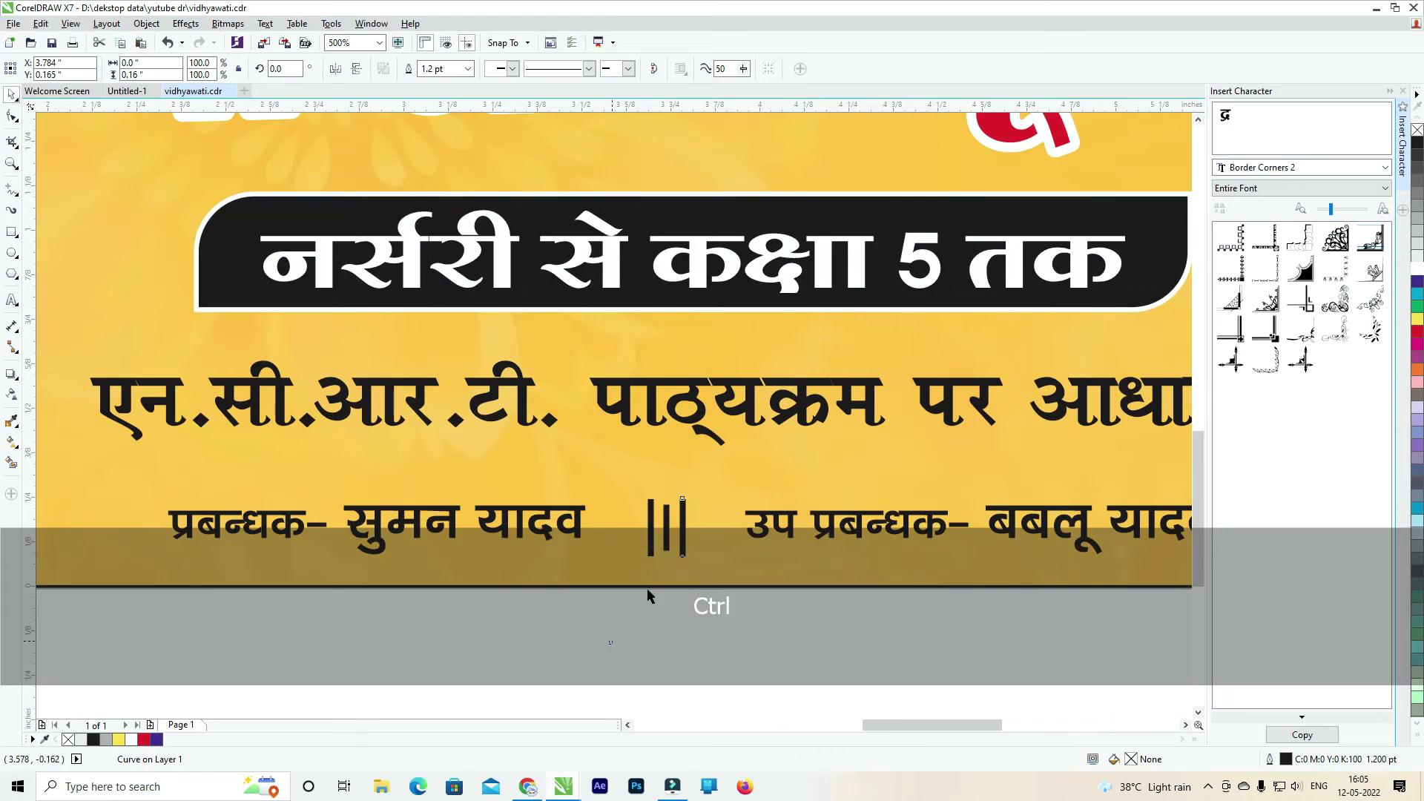
left_click_drag(609, 643, 733, 486)
key("ctrl+g")
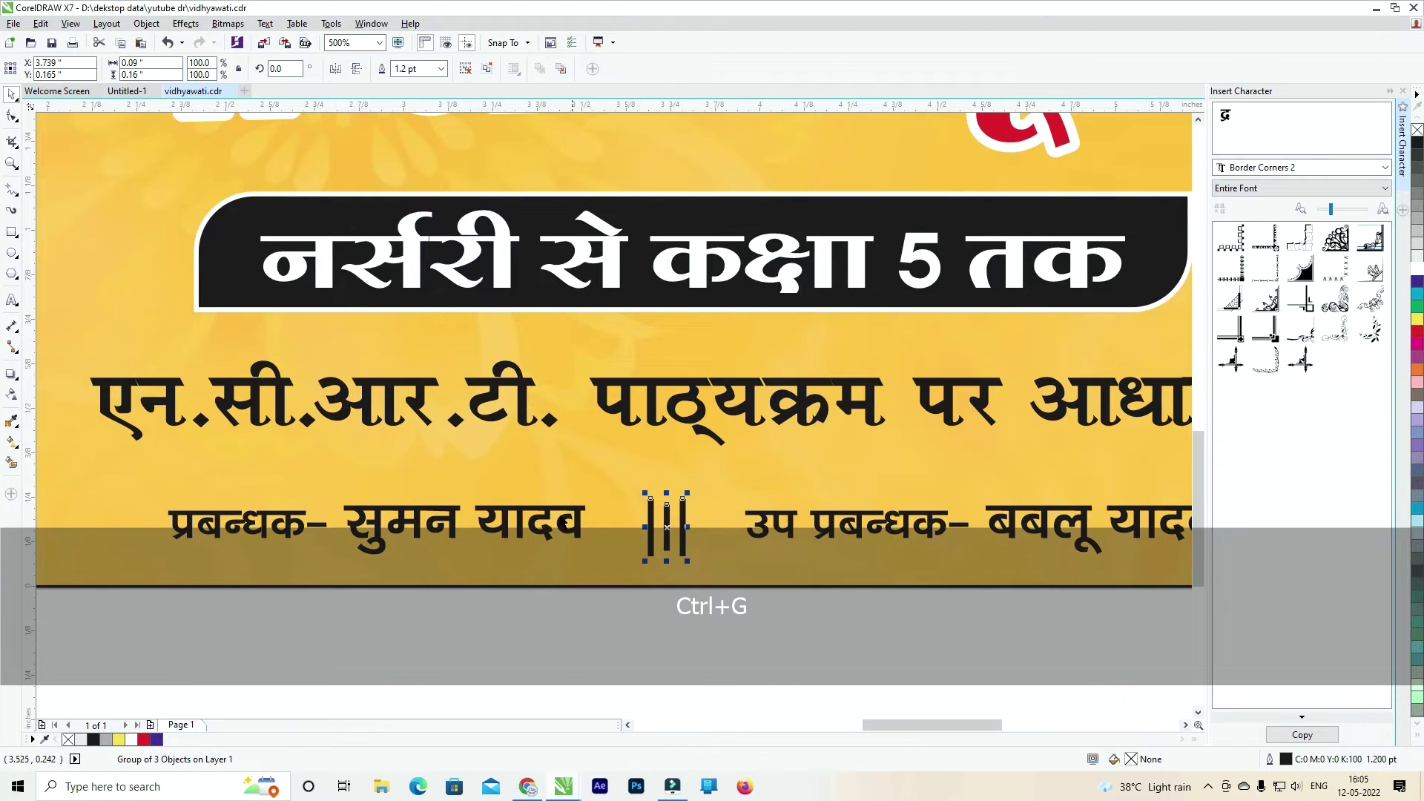
Ungroup the two manager captions, distribute them evenly with the divider between them, and group all three.
left_click(688, 535, "shift")
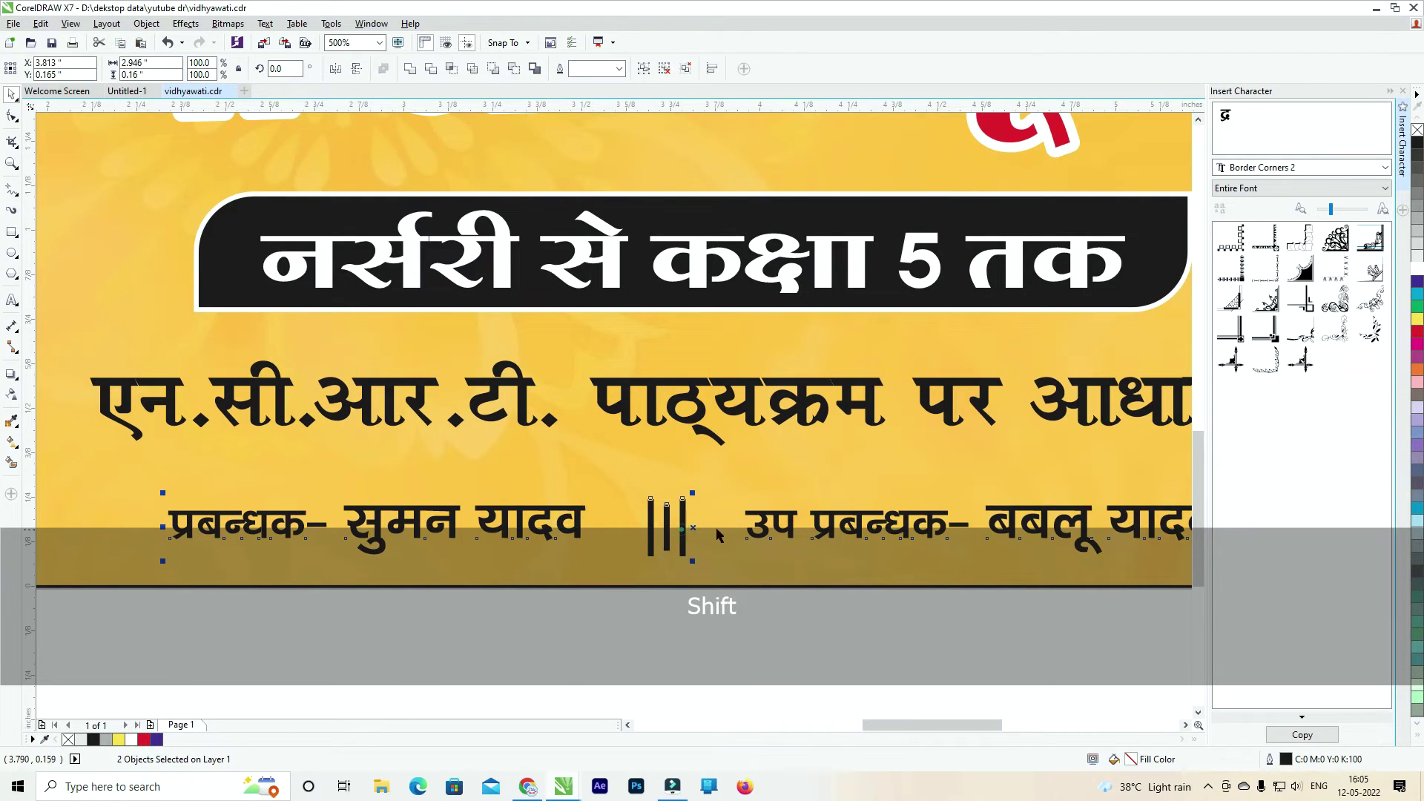
left_click(756, 523, "shift")
scroll(596, 585, "down", 2)
left_click_drag(342, 617, 863, 590)
left_click(717, 572)
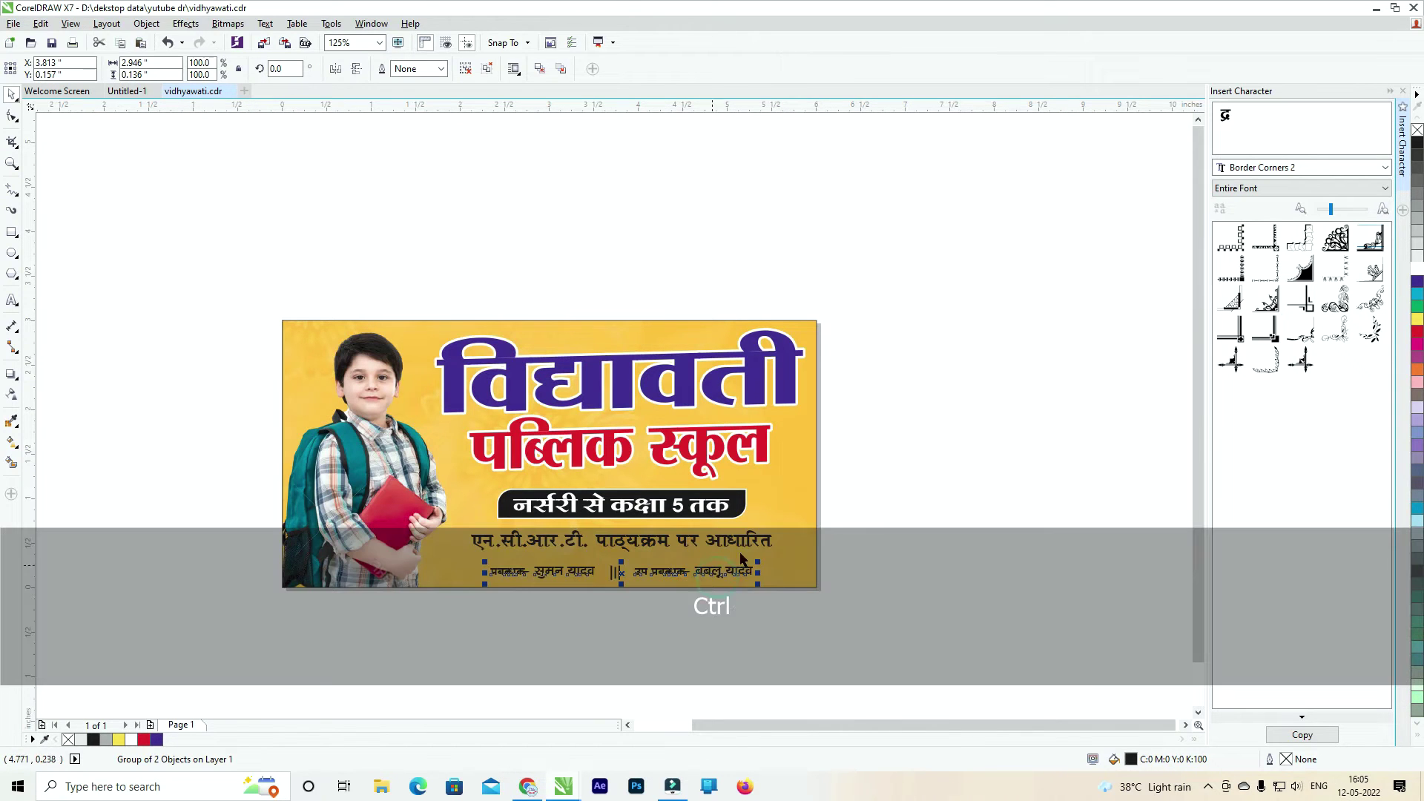
key("ctrl+u")
left_click_drag(462, 613, 464, 603)
key("shift+p")
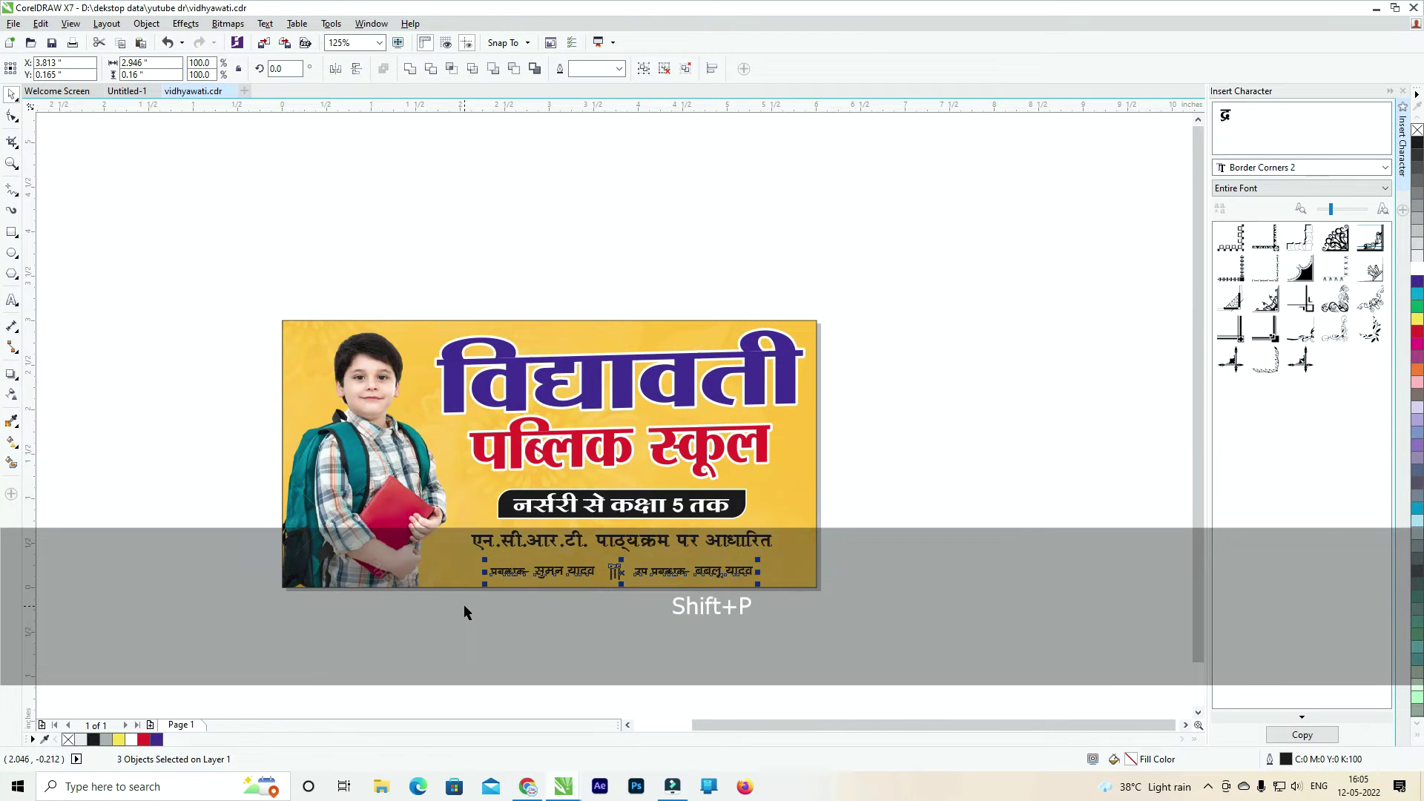
key("ctrl+g")
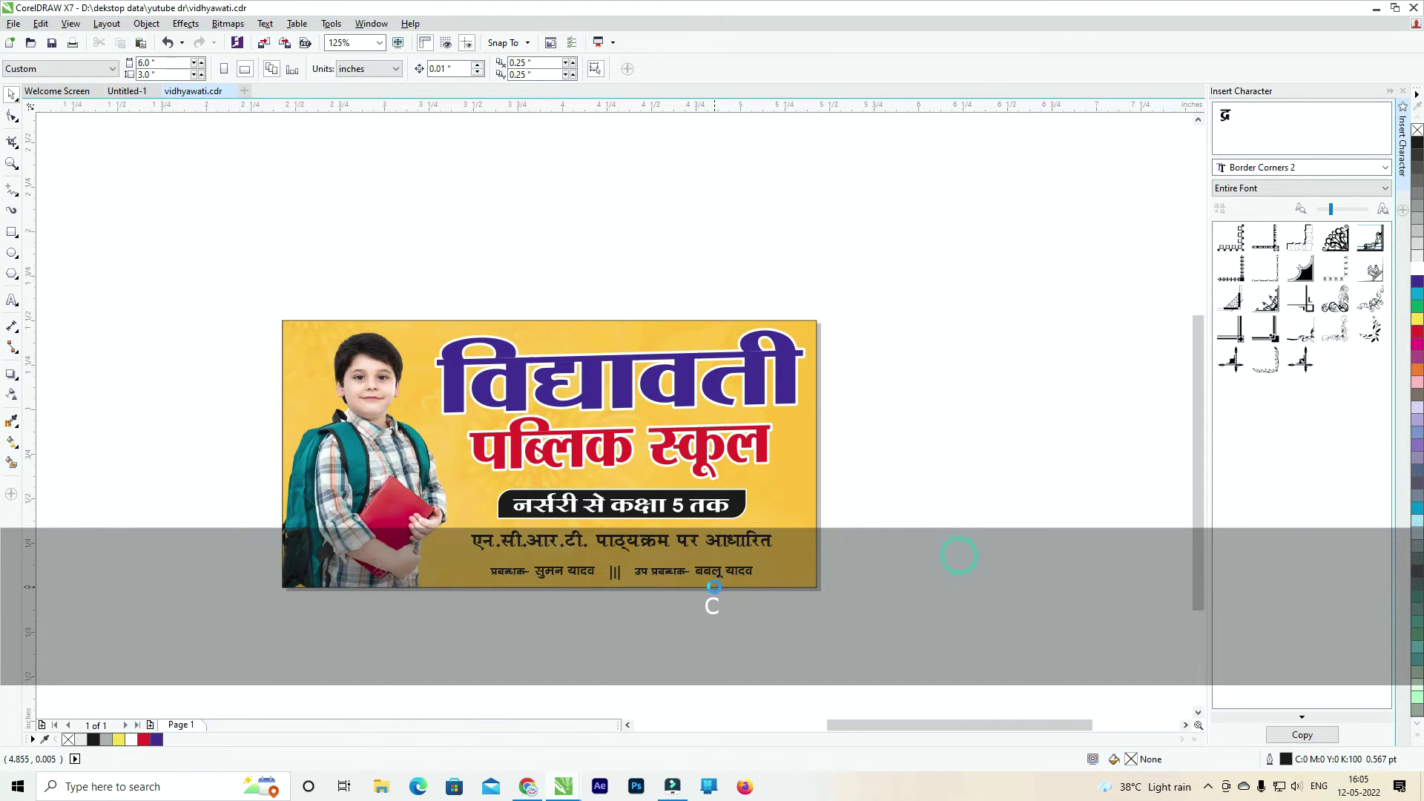
Fill both manager captions beside the divider with red (C0 M100 Y100 K0).
scroll(718, 568, "up", 2)
left_click(712, 558, "ctrl")
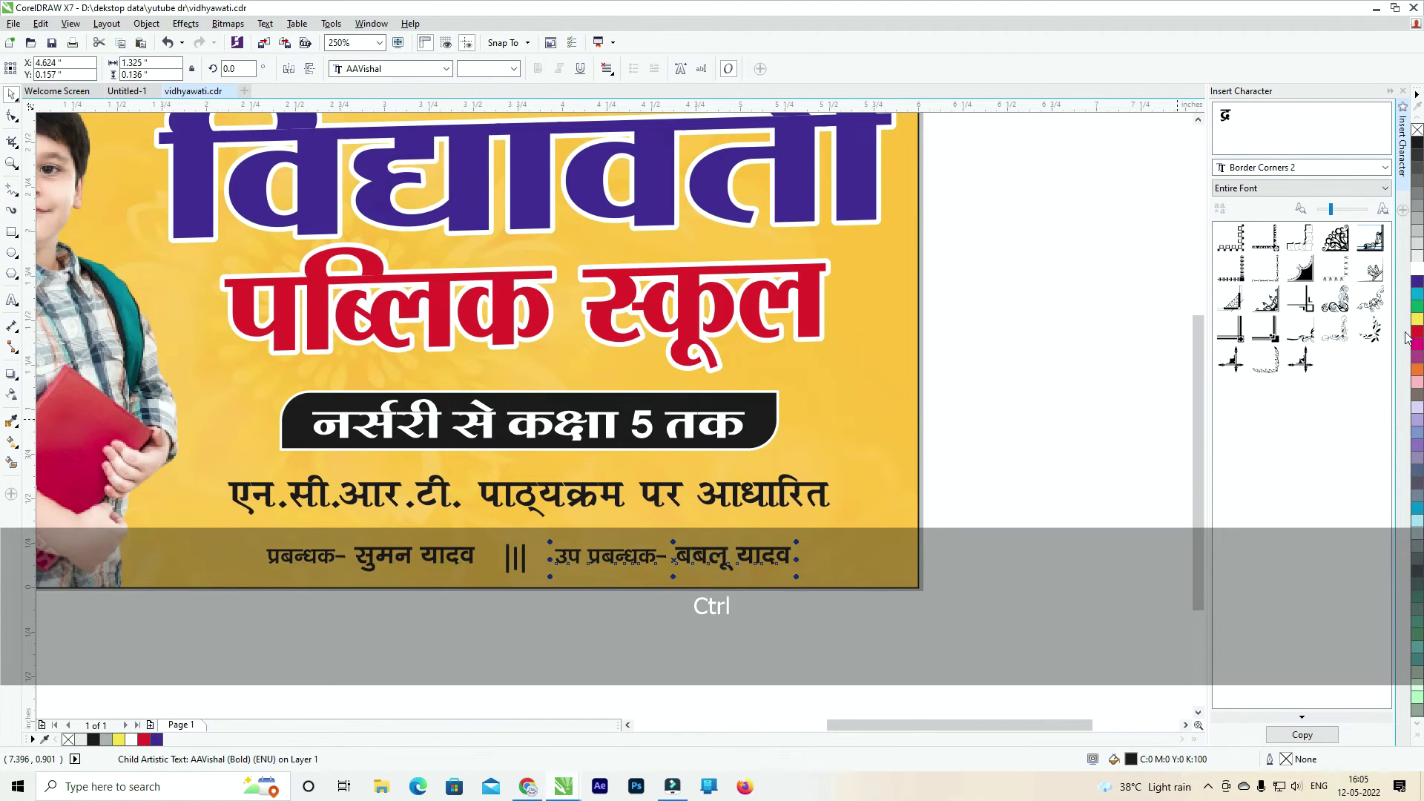
left_click(1039, 505)
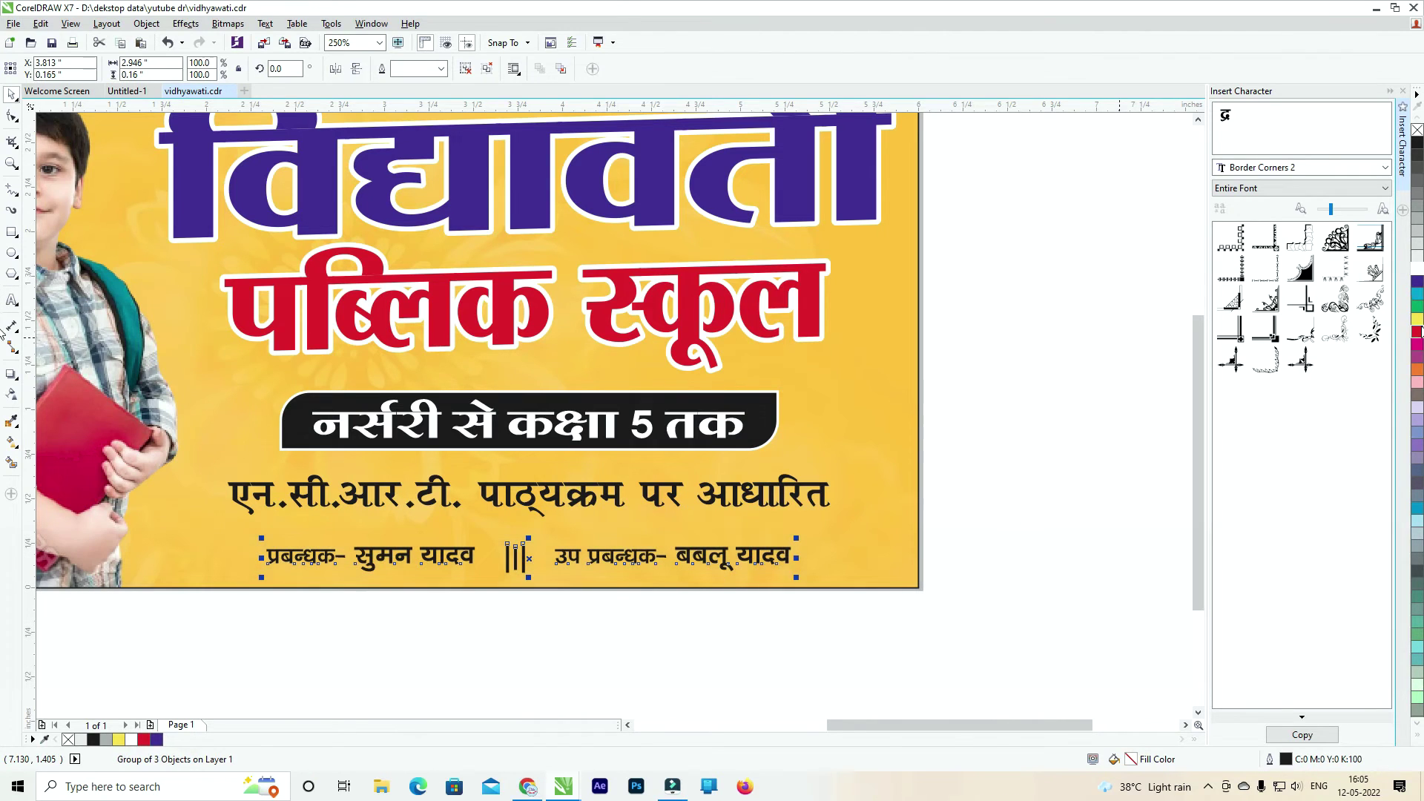
left_click(1417, 332)
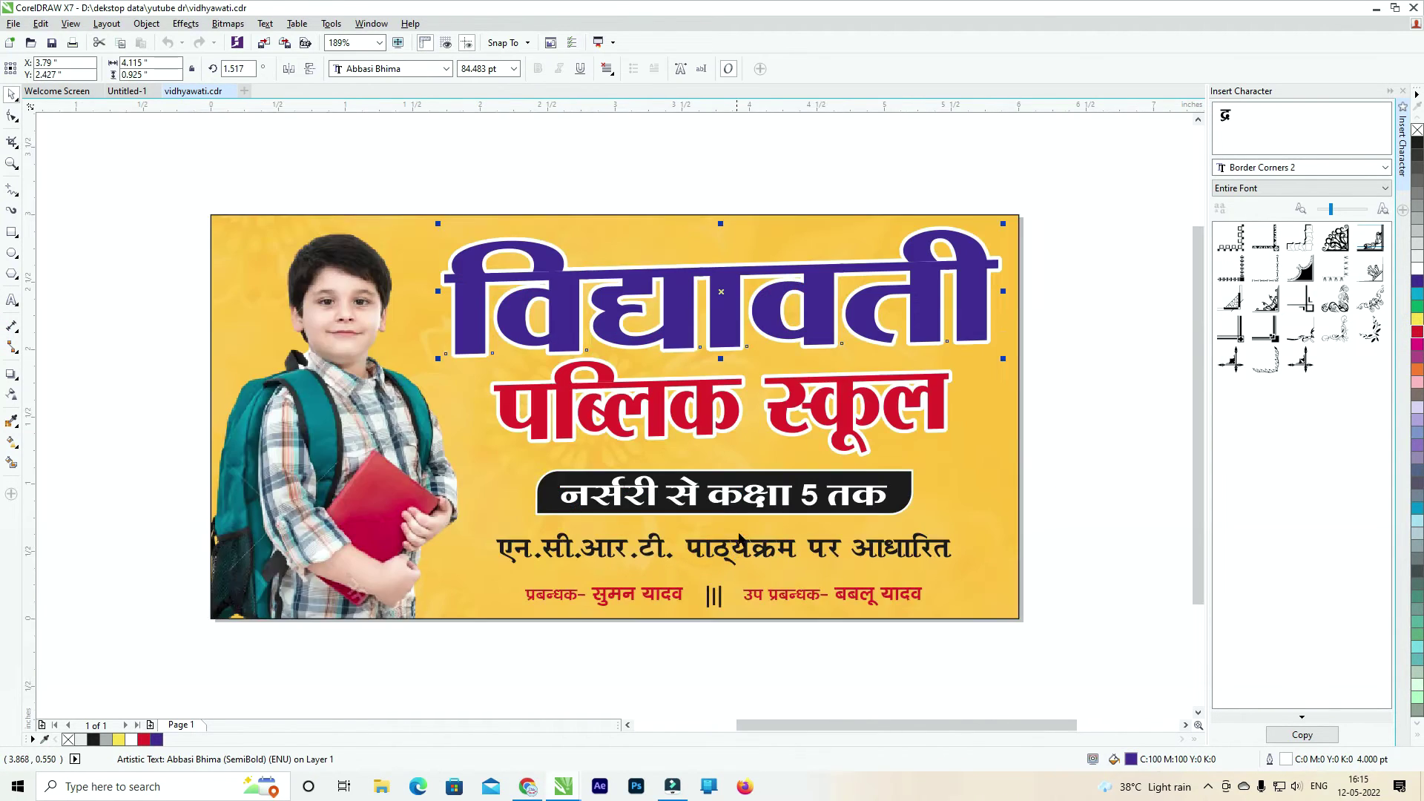
Give the curriculum line a 2 pt white outline with rounded corners, placed behind the fill.
scroll(734, 528, "up", 1)
left_click_drag(734, 506, 690, 471)
scroll(710, 525, "down", 1)
key("F12")
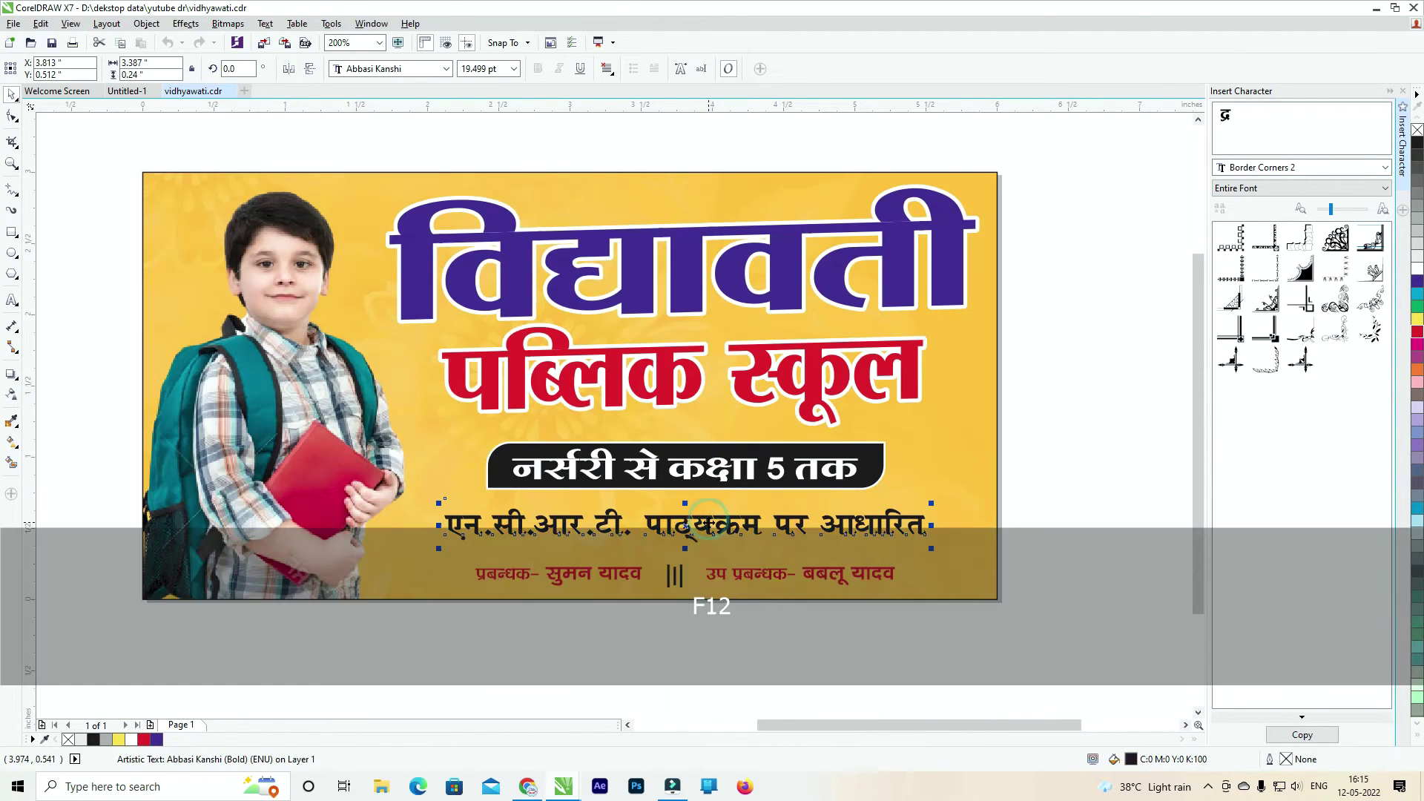
key("Return")
key("F12")
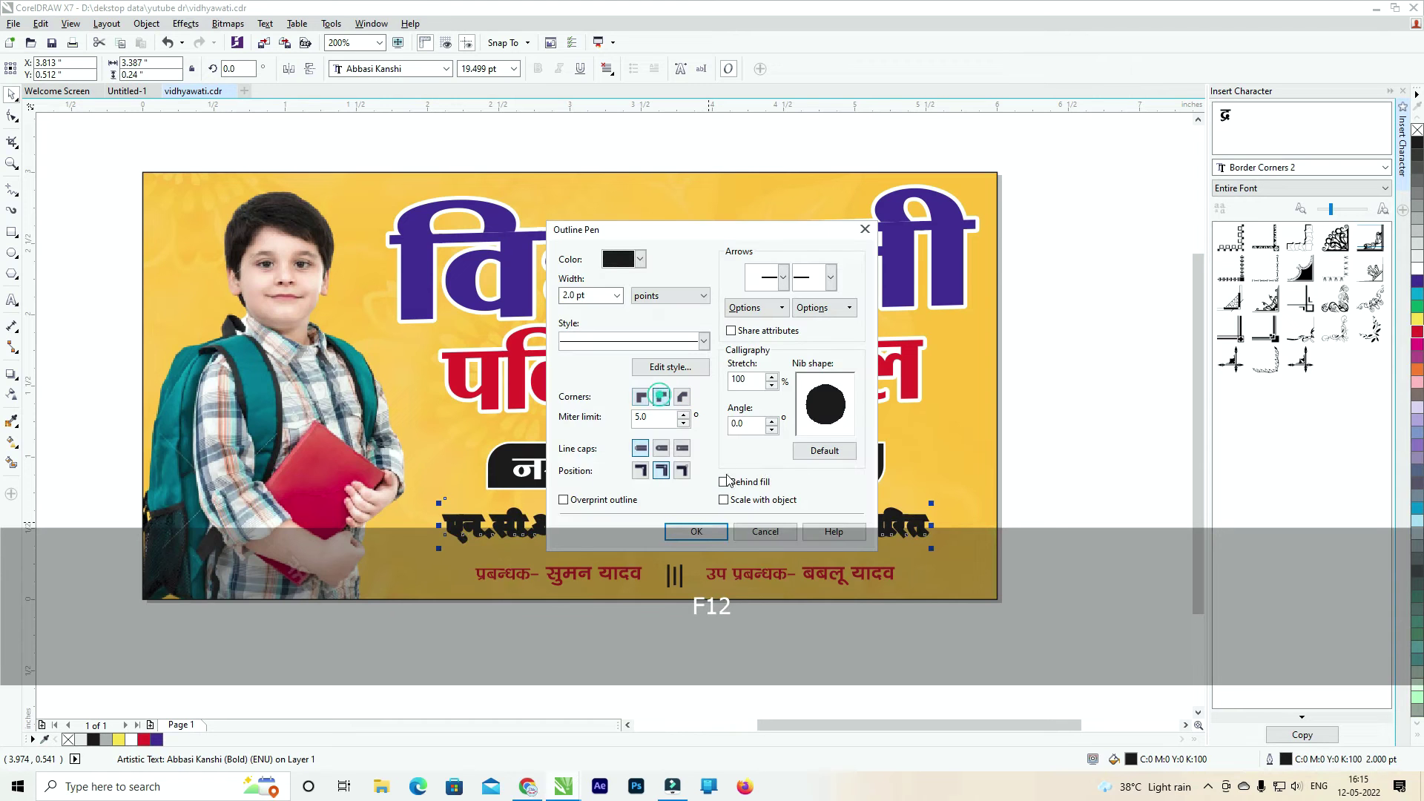
left_click(725, 481)
left_click(704, 531)
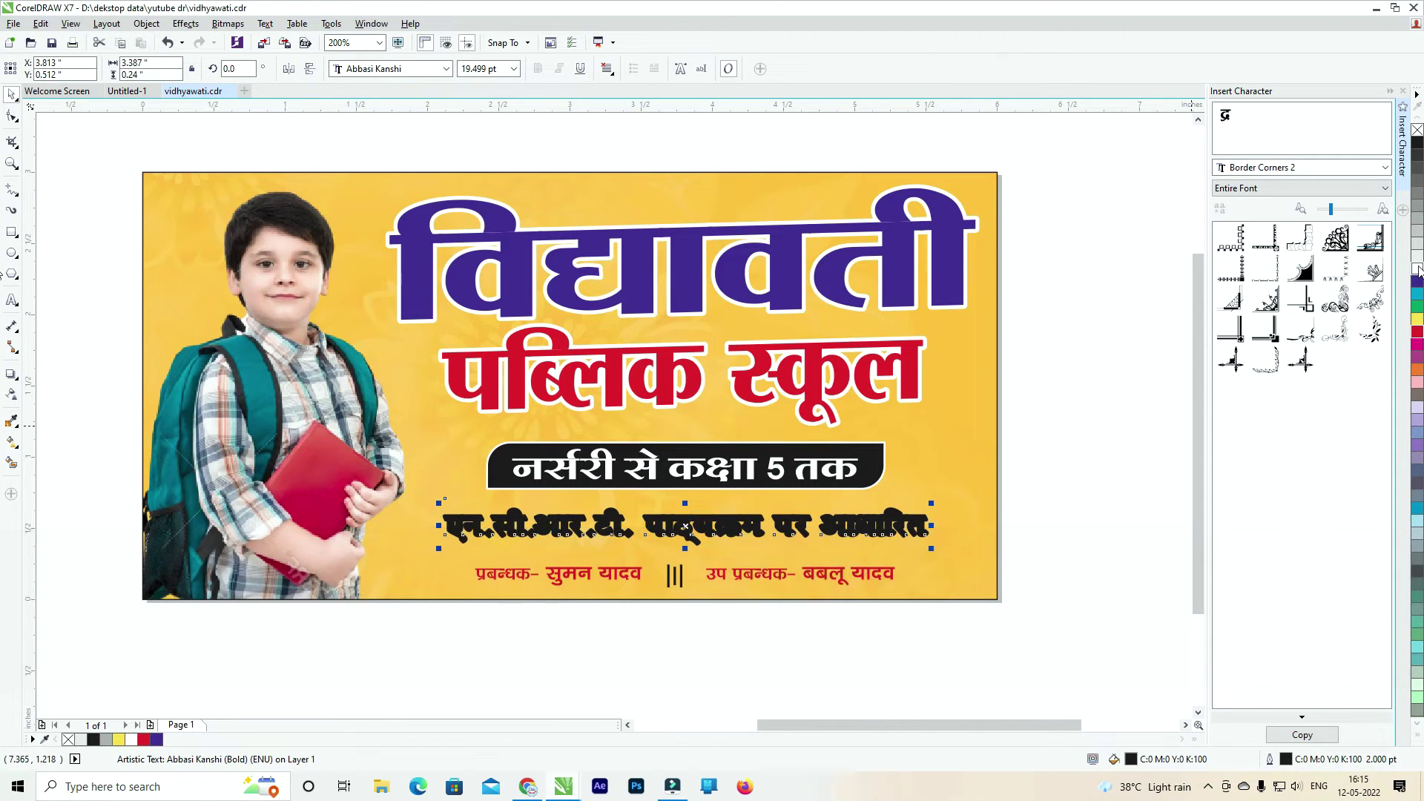
Give the grouped manager captions and divider lines a 1.5 pt white outline placed behind the fill.
scroll(728, 545, "up", 2)
left_click(734, 602)
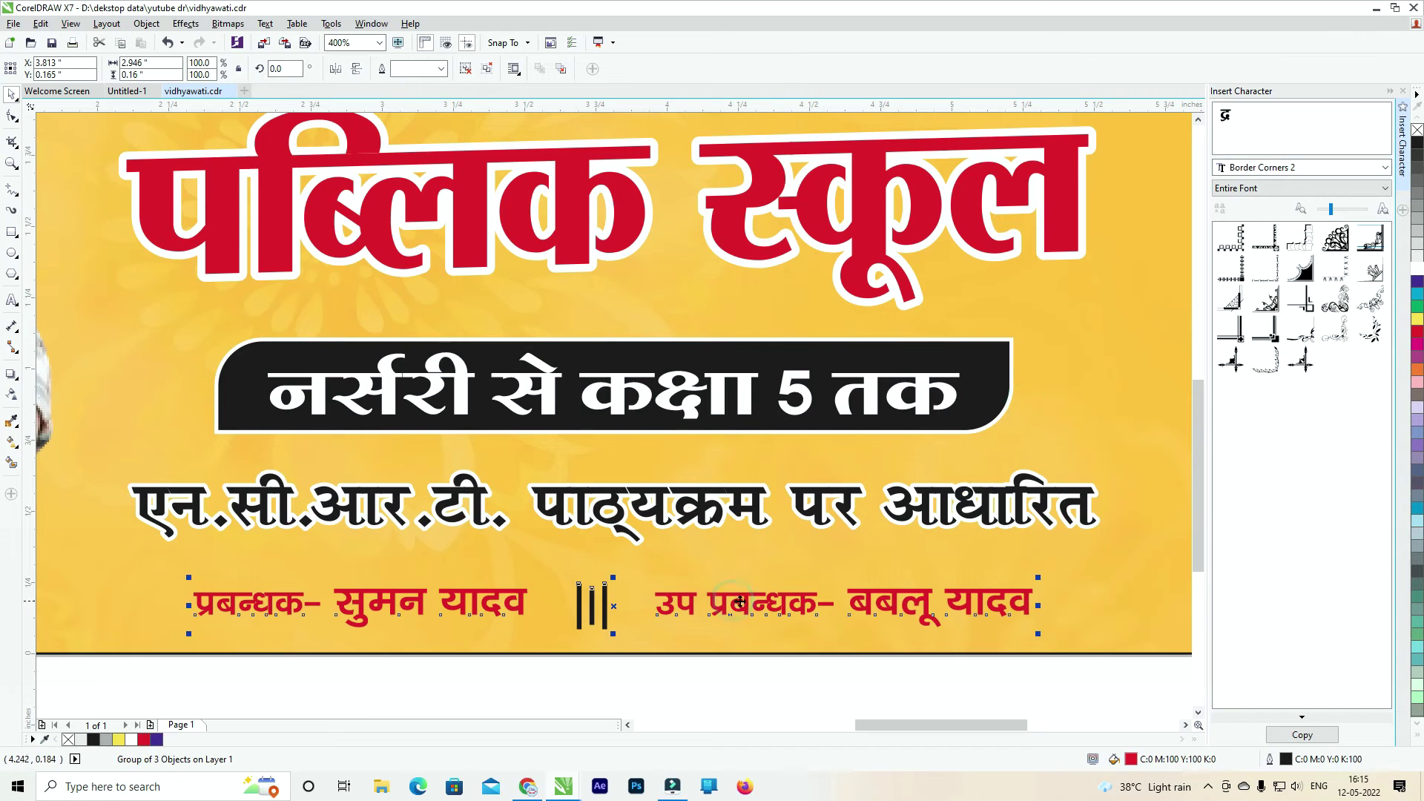
key("F12")
key("Return")
key("F12")
type("1.5")
key("Return")
key("F12")
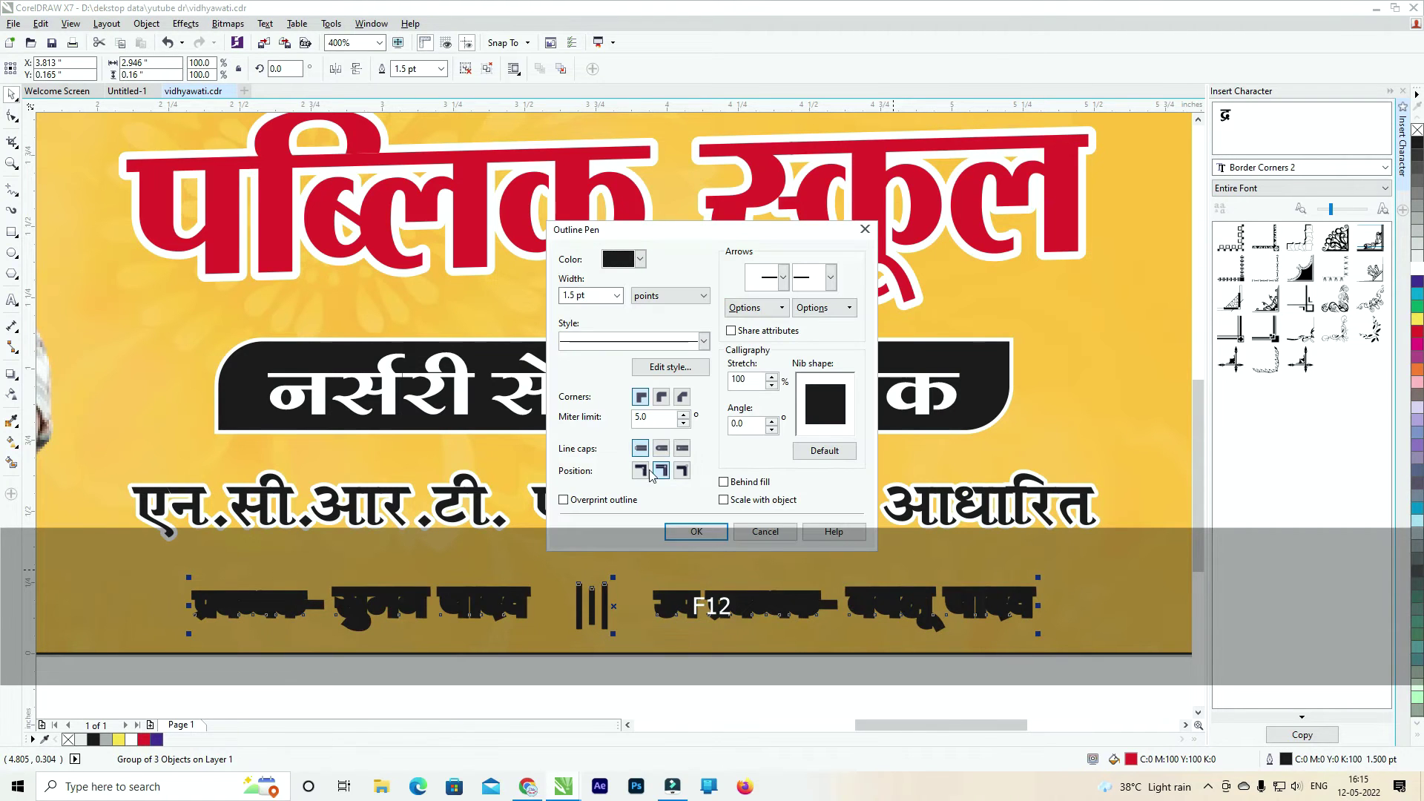
key("Return")
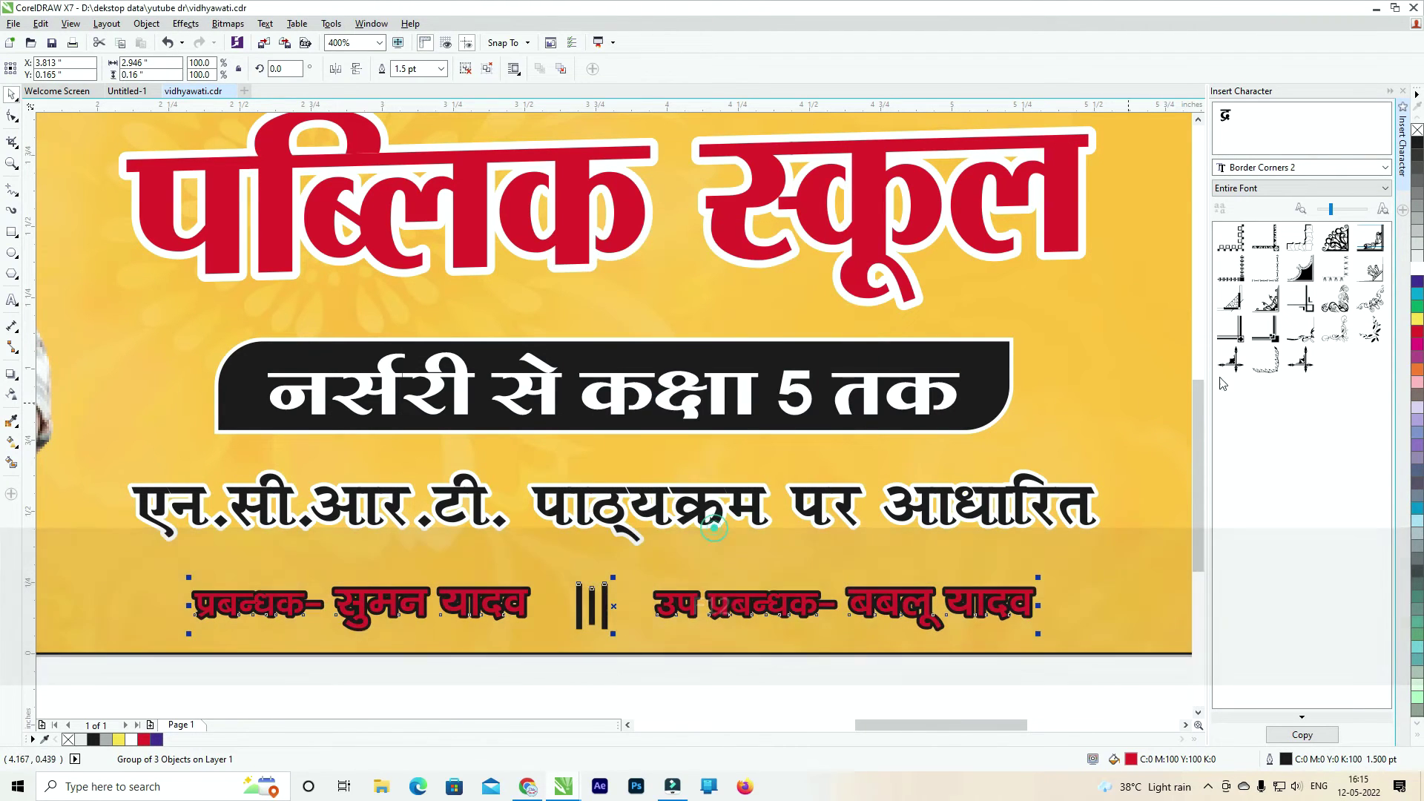
scroll(680, 552, "down", 1)
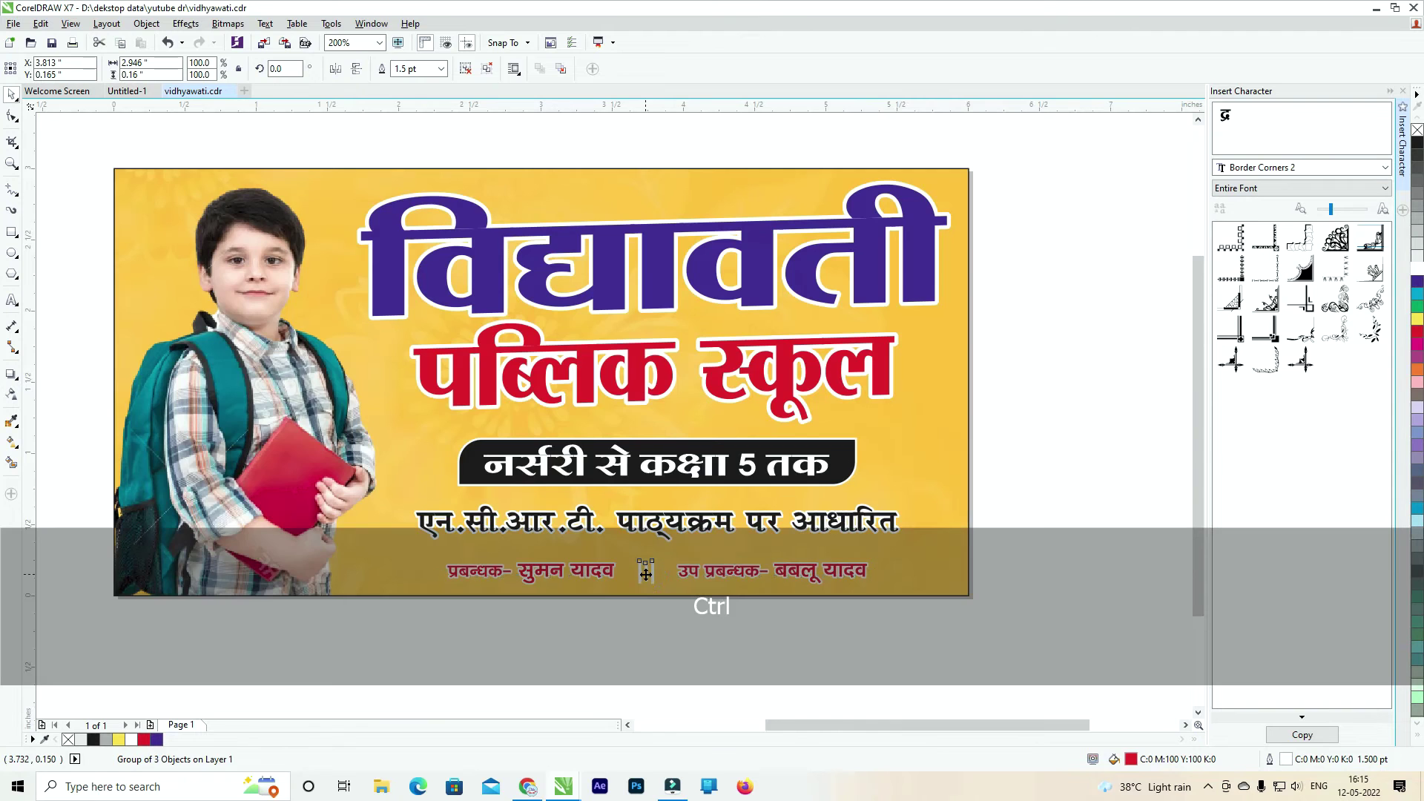
Recolor only the three divider lines between the manager captions black.
left_click(643, 575, "ctrl")
scroll(648, 576, "up", 2)
scroll(766, 477, "down", 2)
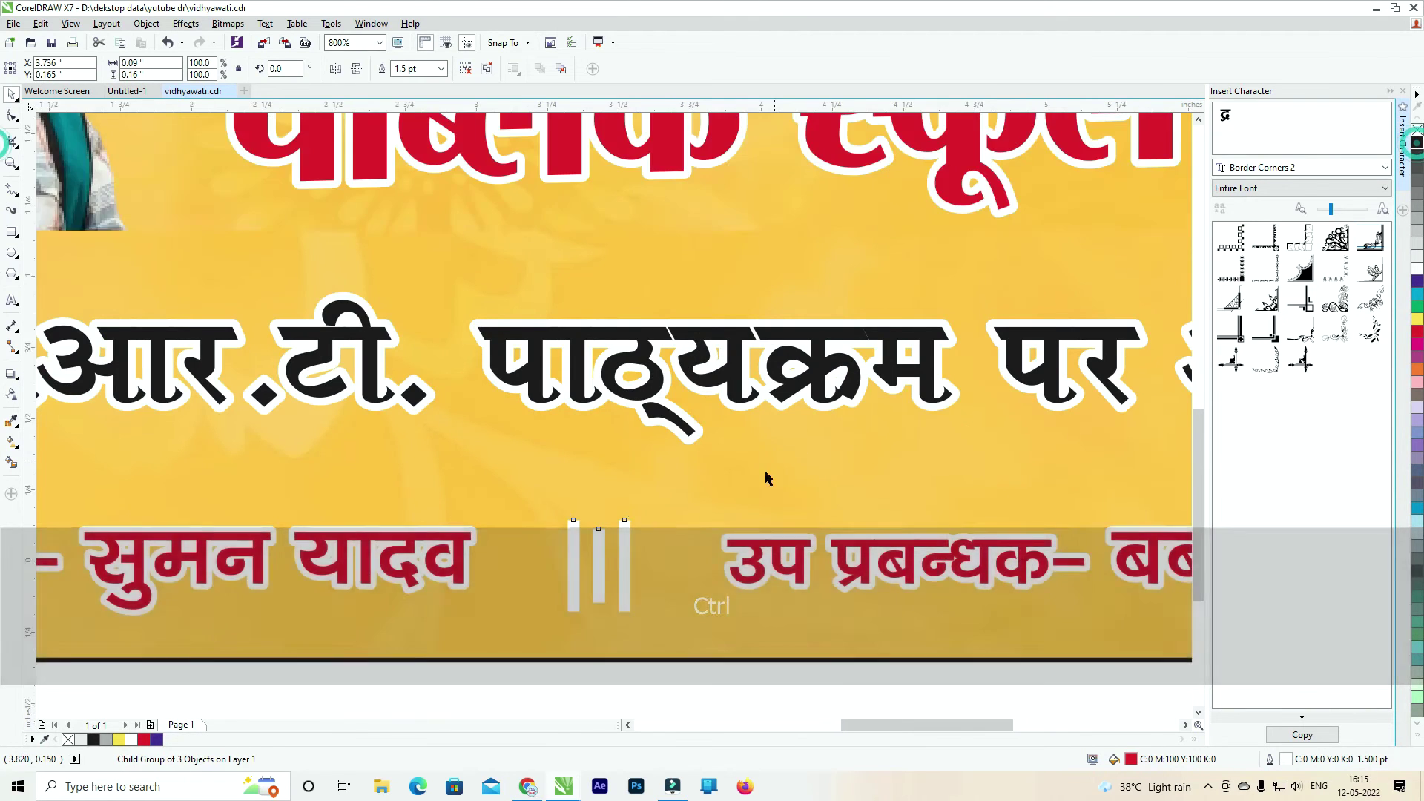
left_click(979, 497)
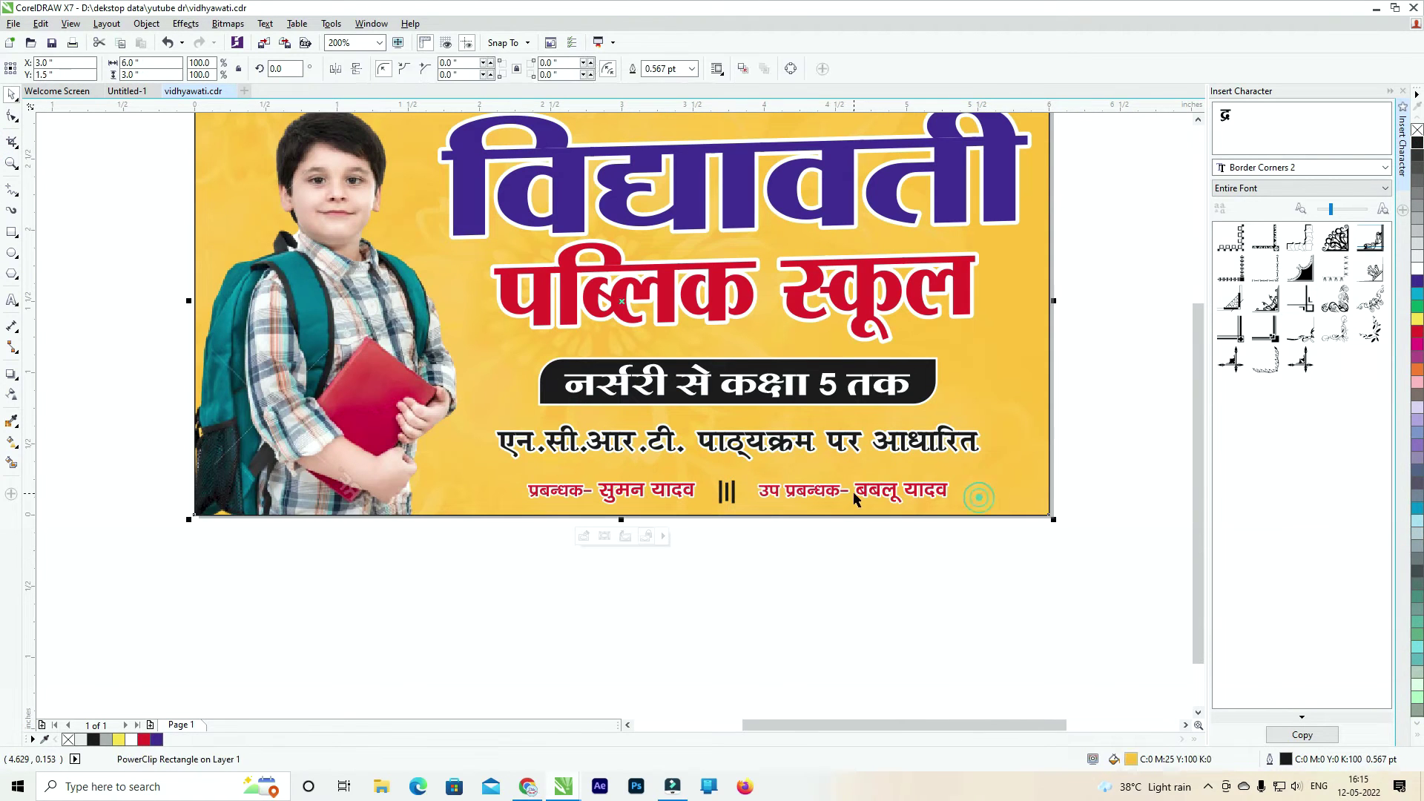
Try to center-align the manager captions horizontally with the banner rectangle.
left_click(853, 494)
left_click(1025, 469, "shift")
key("c")
scroll(951, 493, "down", 1)
scroll(979, 475, "down", 1)
key("ctrl+z")
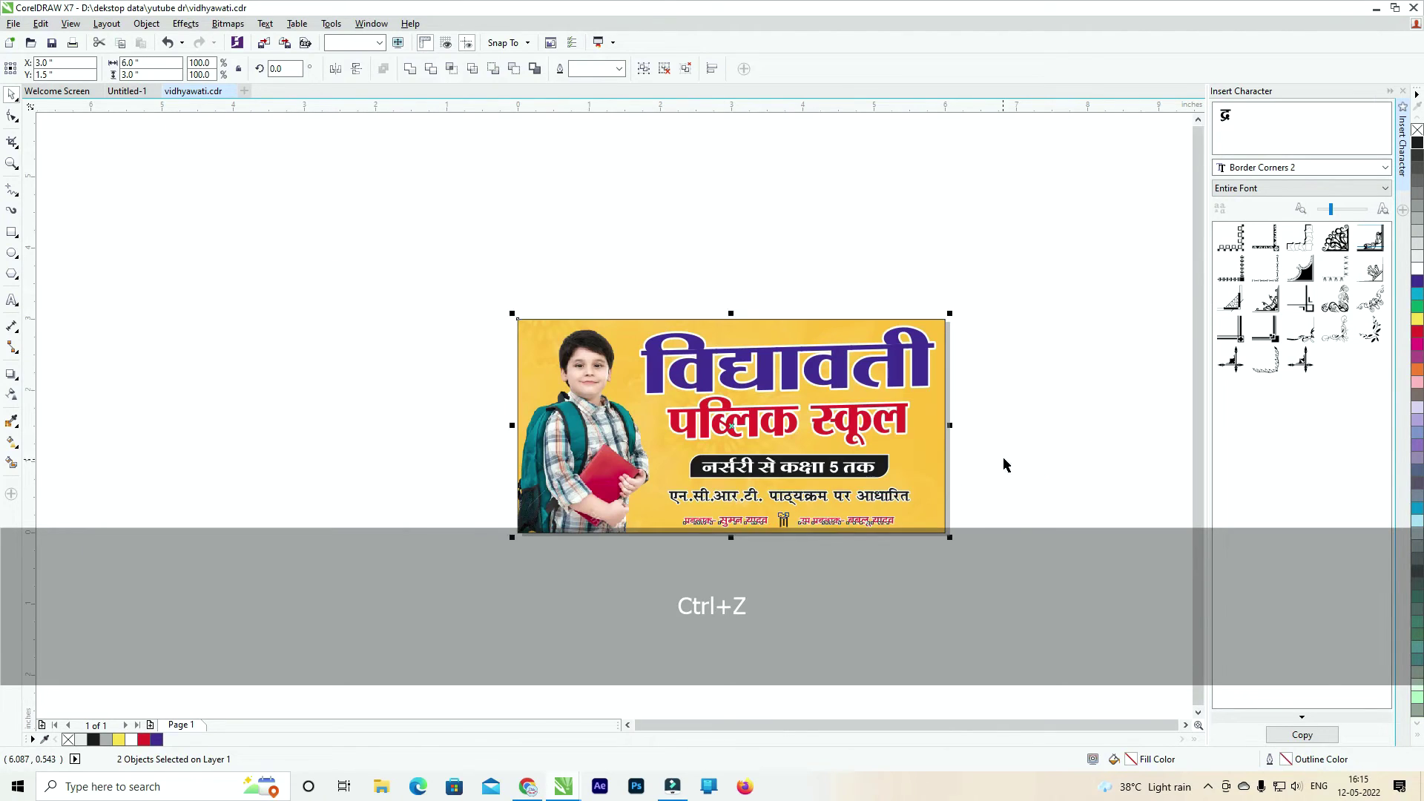
Center-align the manager captions with the curriculum line and undo the stray move of the large blue name.
left_click(814, 501)
left_click(826, 523, "shift")
key("c")
left_click(836, 555)
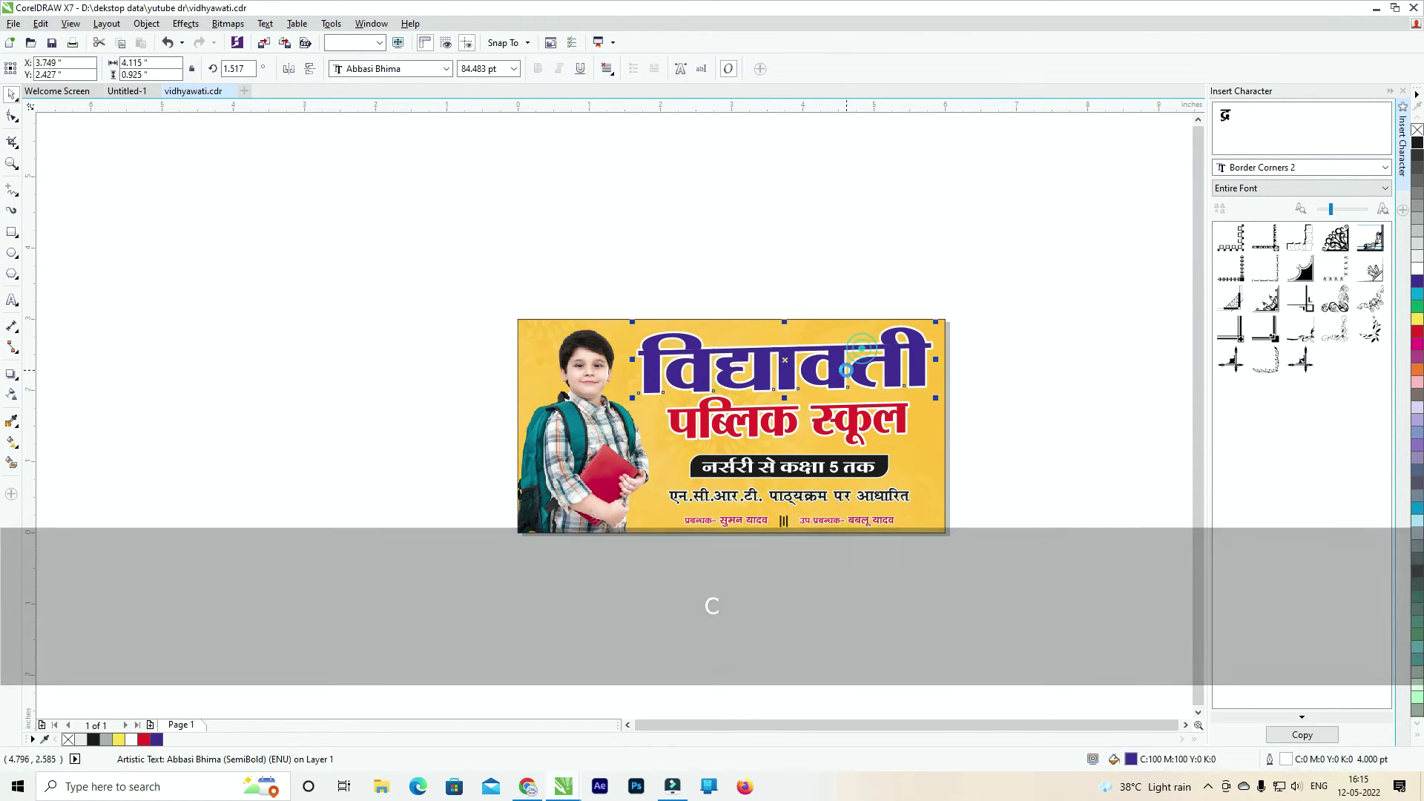
scroll(800, 301, "up", 1)
key("ctrl+z")
Nudge the red second line of the school name down slightly and the large blue line up 0.02 inches.
left_click(809, 458)
key("Down")
key("Down")
left_click(833, 365)
key("Up")
key("Up")
scroll(772, 387, "up", 1)
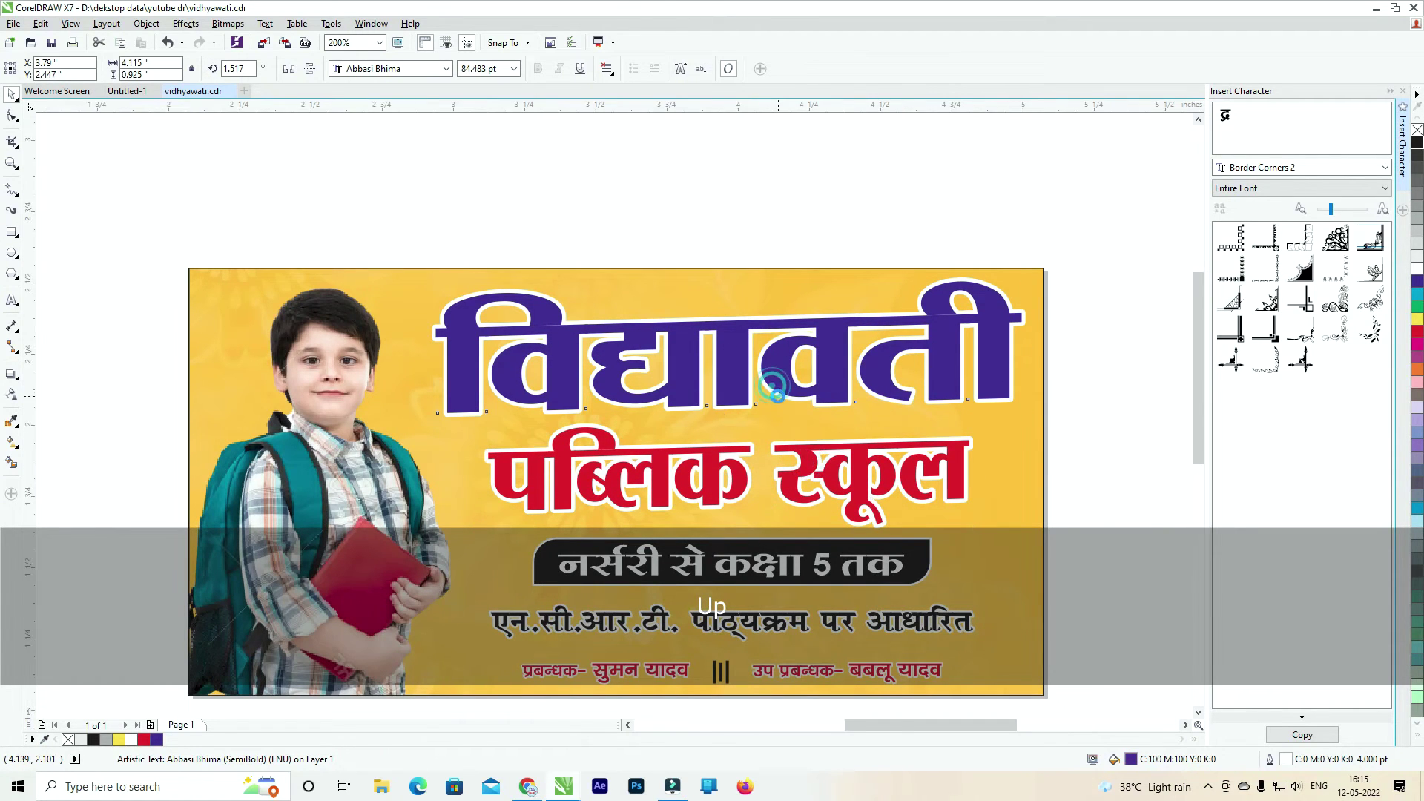
Try an Extrude effect on the large blue school name.
scroll(754, 396, "down", 1)
left_click(20, 381)
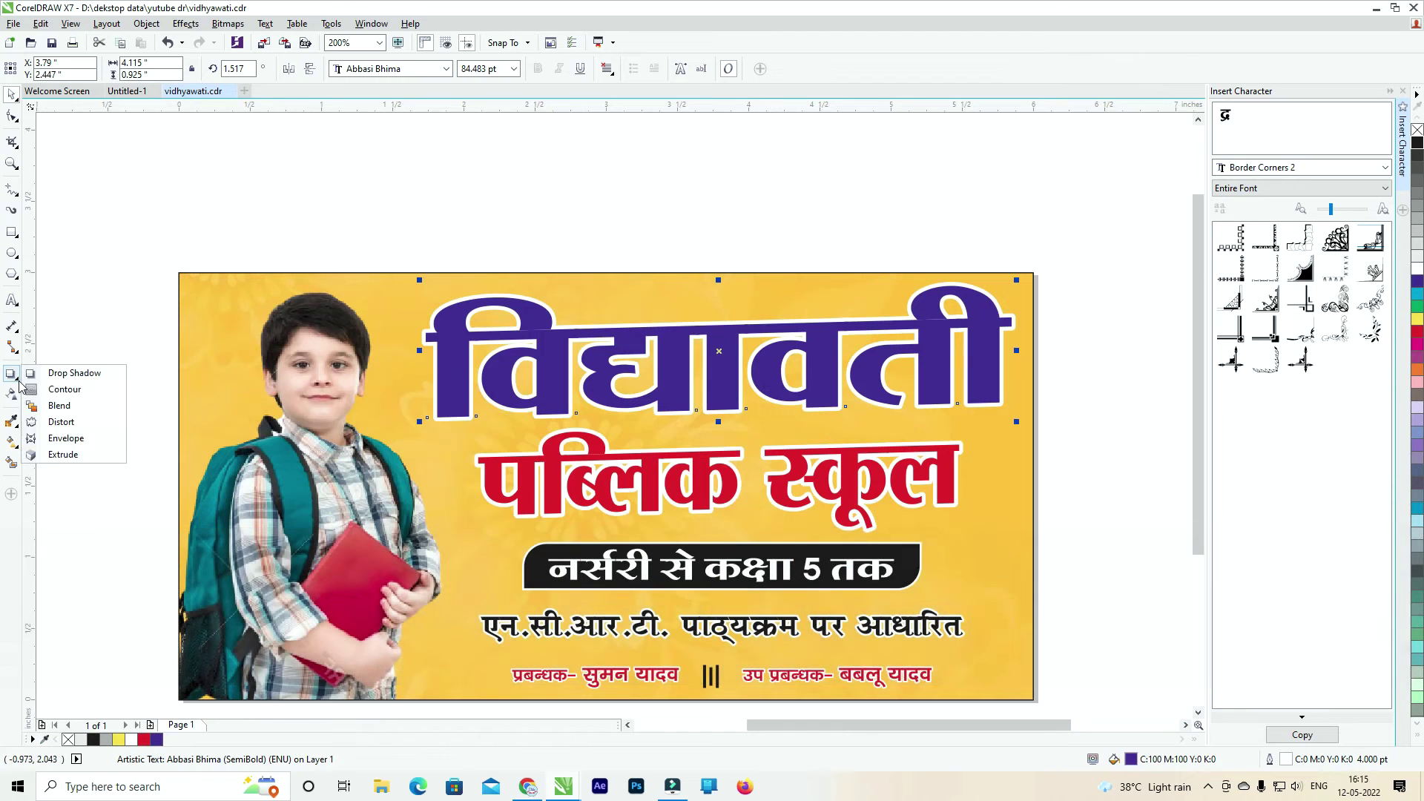
left_click(44, 454)
left_click_drag(779, 403, 795, 434)
key("ctrl+z")
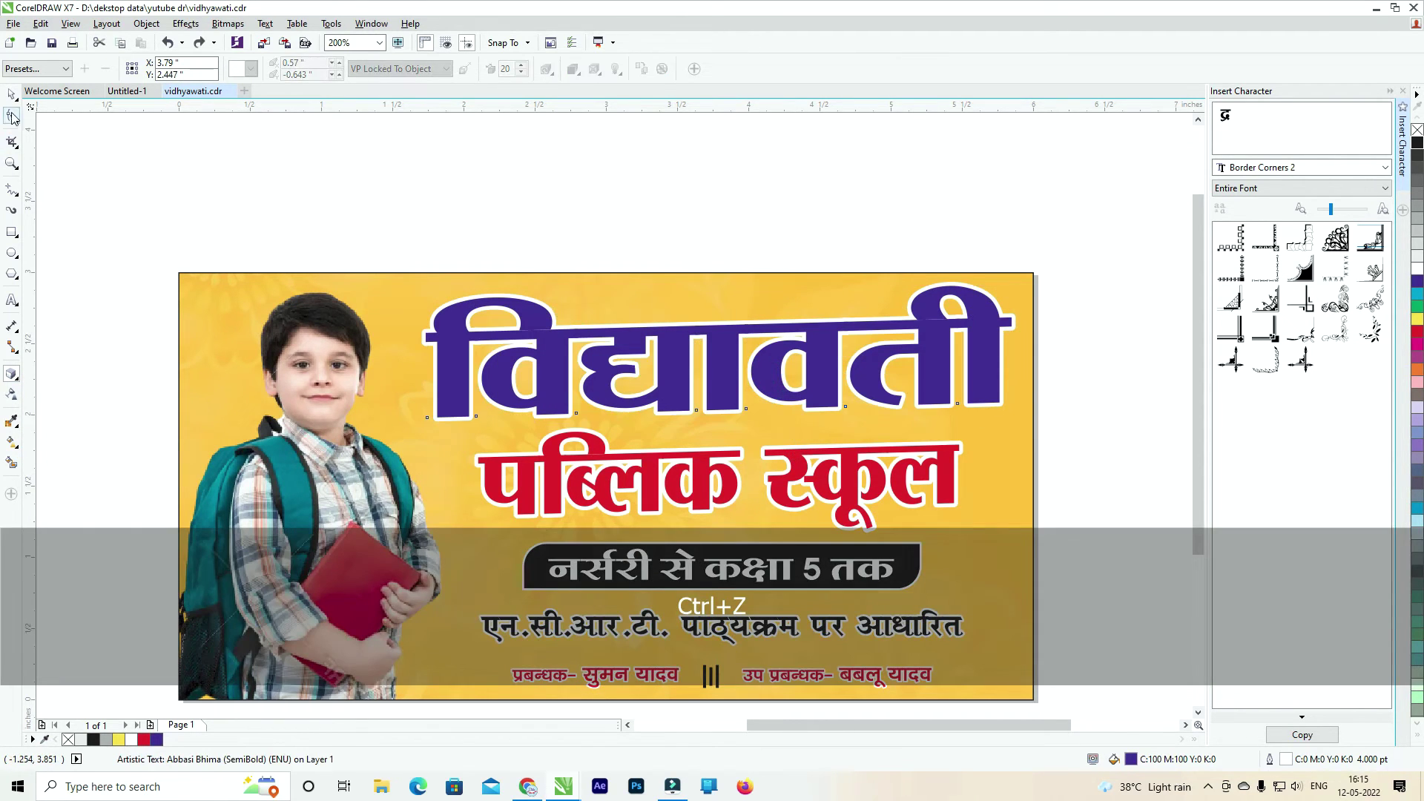
Duplicate the large blue school name and offset the copy 0.07 inches down and to the right.
left_click(670, 178)
left_click(715, 354)
key("KP_Add")
key("Down")
key("Right")
key("Right")
key("Down")
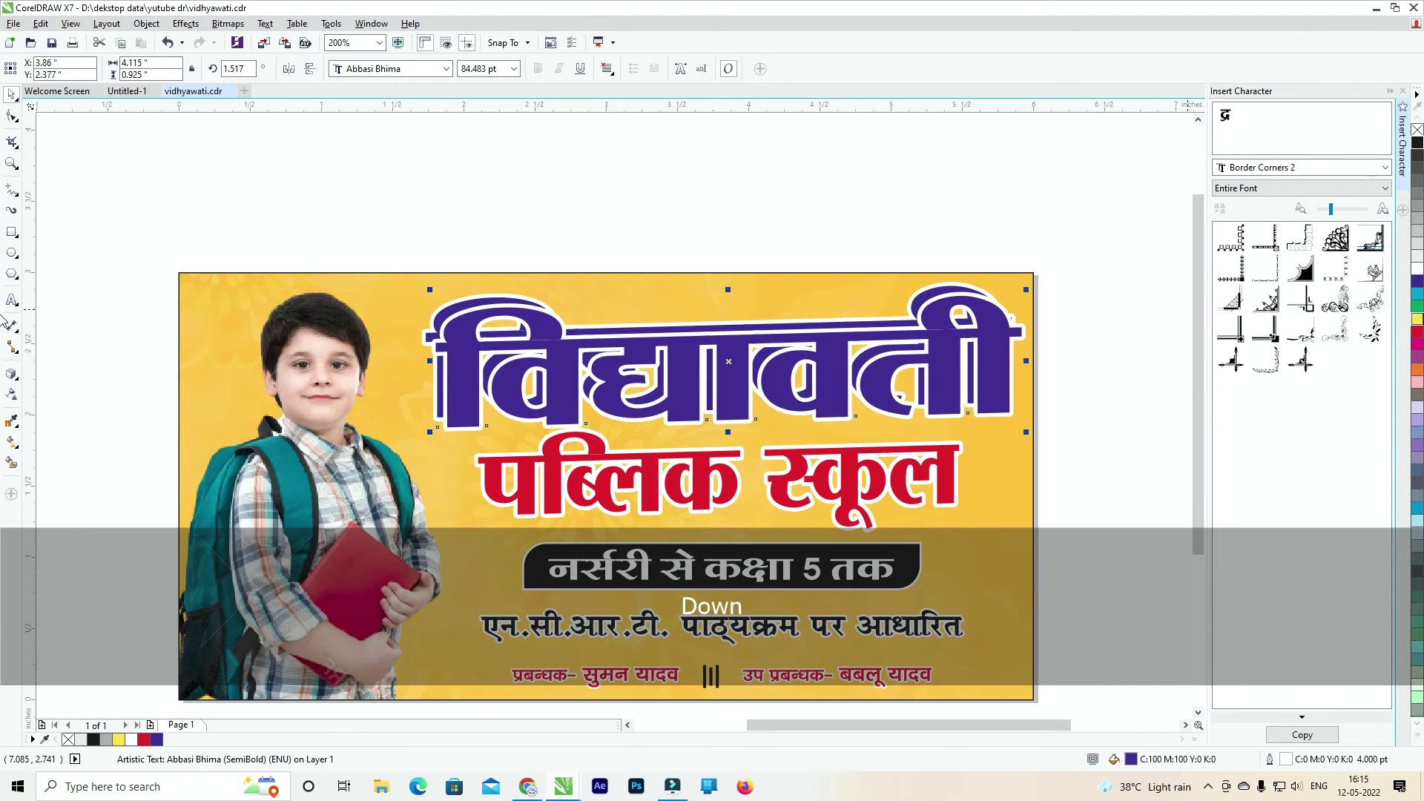
Color the offset copy's fill and outline cyan (C100 M0 Y0 K0) and place it behind the blue name.
left_click(1418, 296)
key("ctrl+Next")
scroll(867, 335, "up", 1)
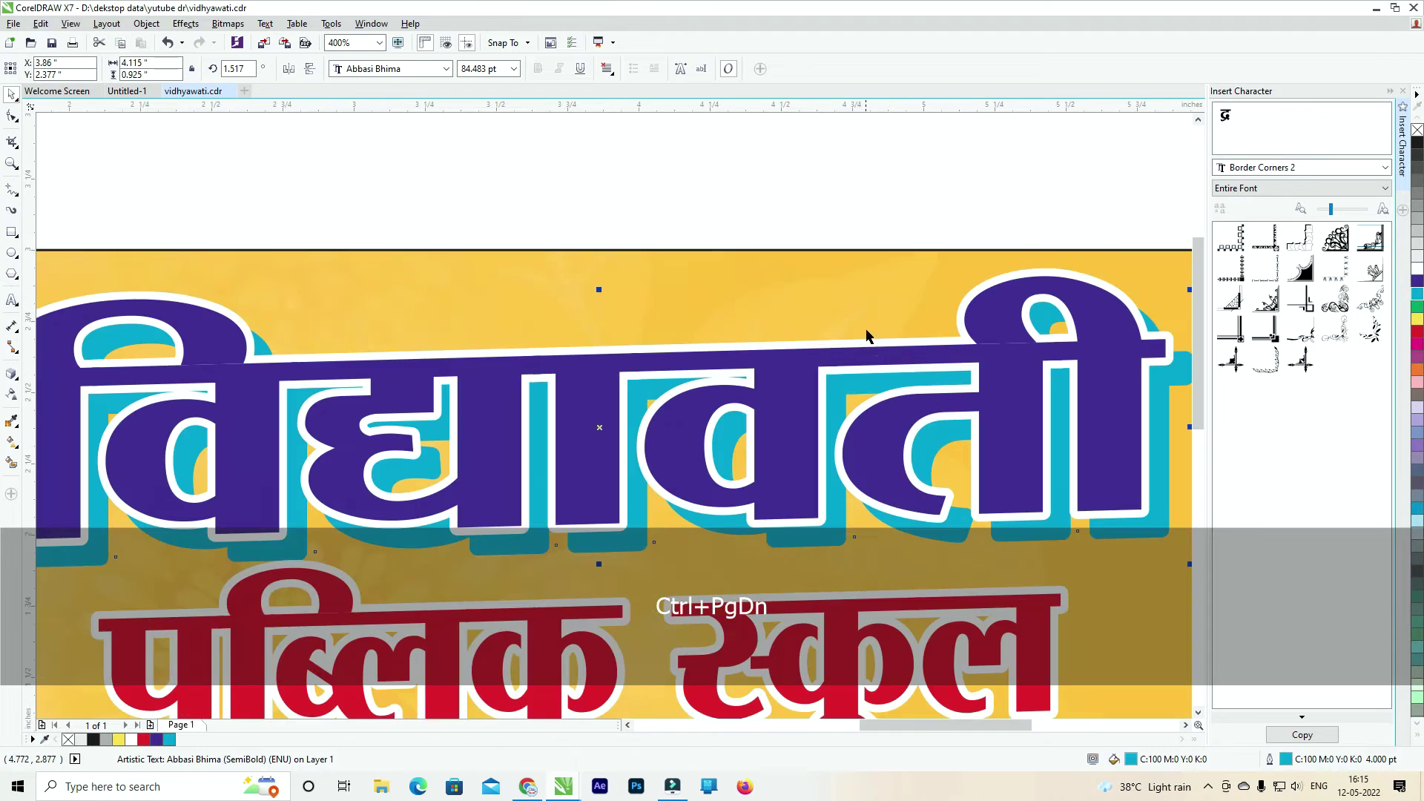
Blend the blue school name with its cyan copy in 20 steps and break the blend apart.
left_click(978, 395, "shift")
left_click(18, 390)
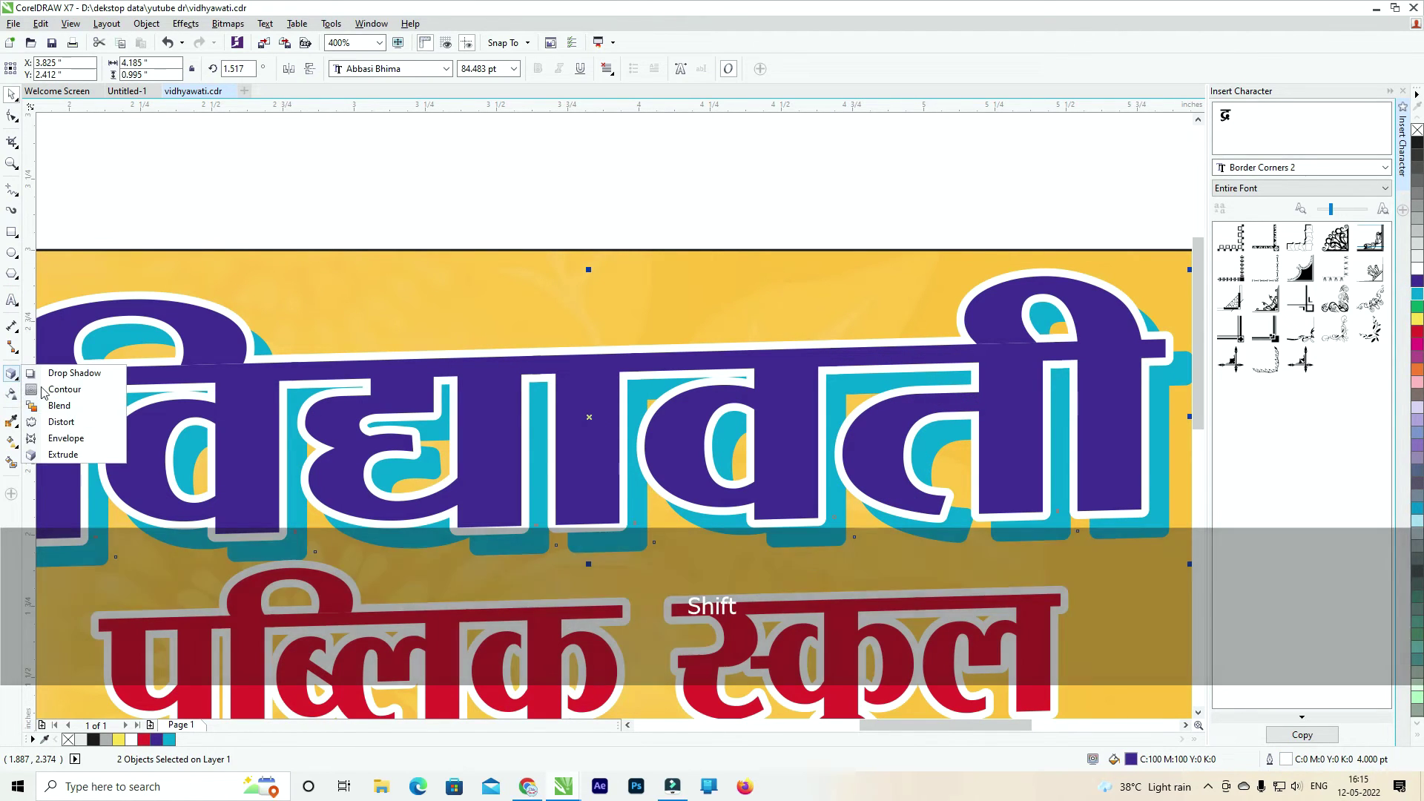
left_click(64, 407)
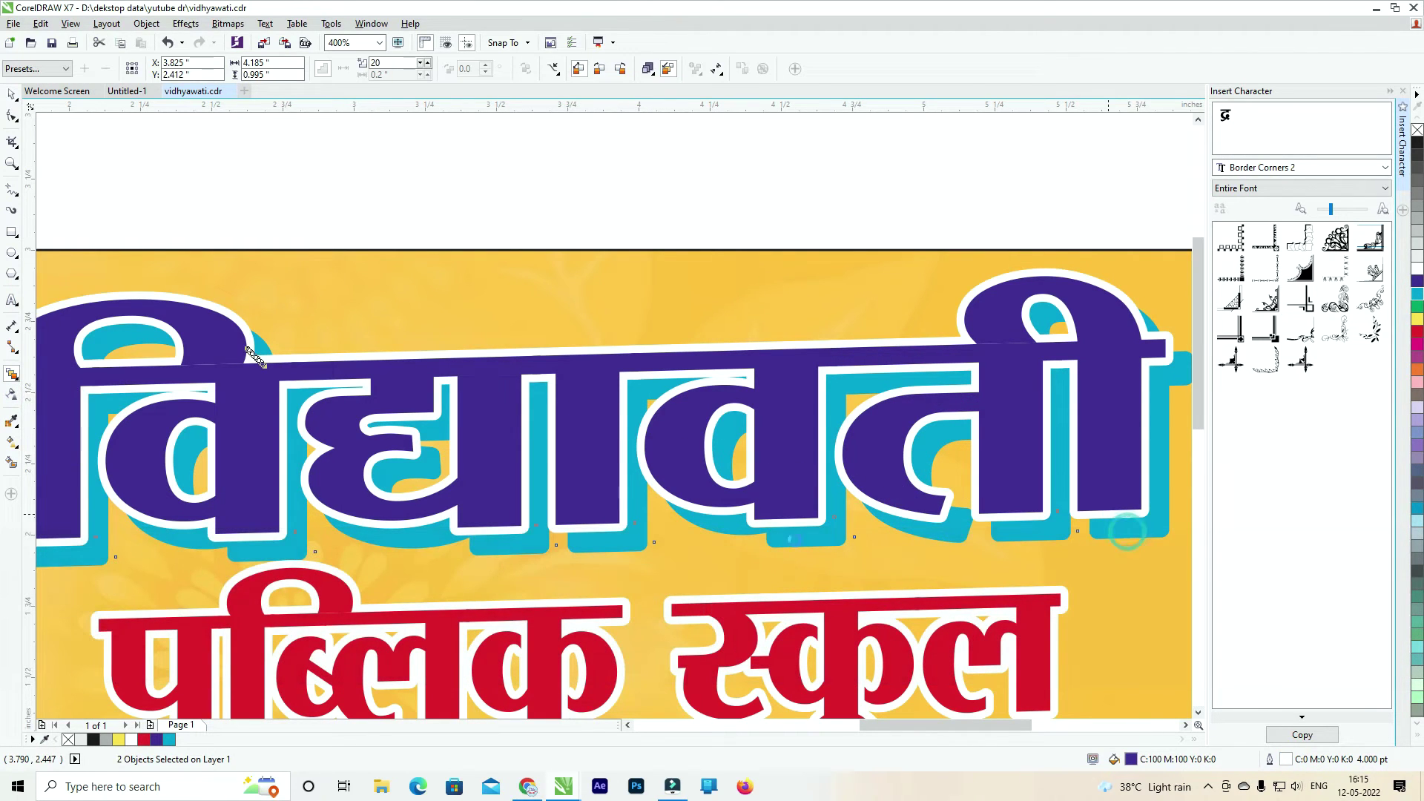
scroll(772, 540, "down", 1)
left_click_drag(511, 447, 522, 438)
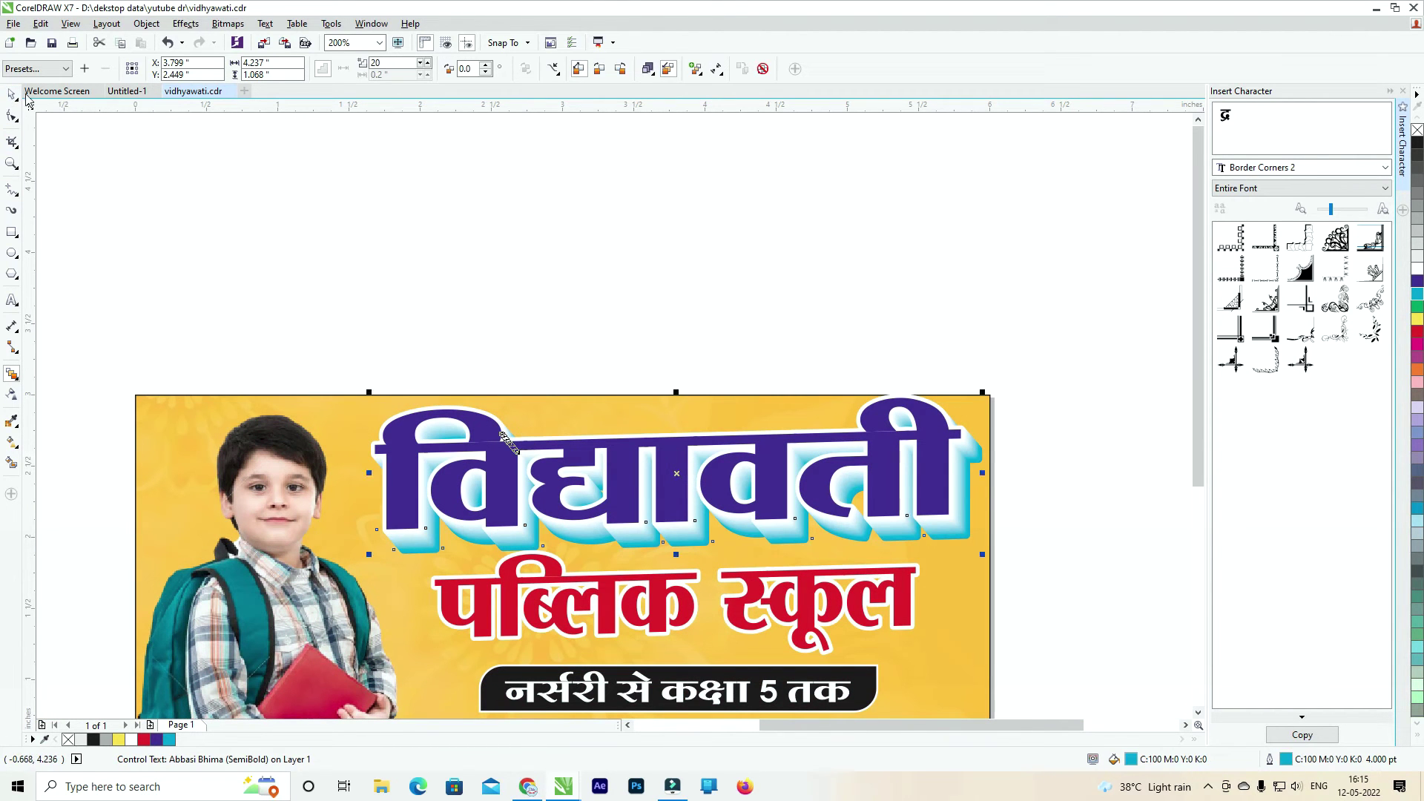
left_click(13, 95)
key("ctrl+k")
Nudge both lines of the school name down together within the banner.
left_click_drag(1016, 315, 291, 650)
key("Down")
key("Down")
key("Down")
left_click_drag(925, 444, 916, 268)
key("Down")
Nudge the black class box down and shift the red second name line slightly down.
left_click_drag(1036, 464, 365, 569)
key("Down")
key("Down")
key("Down")
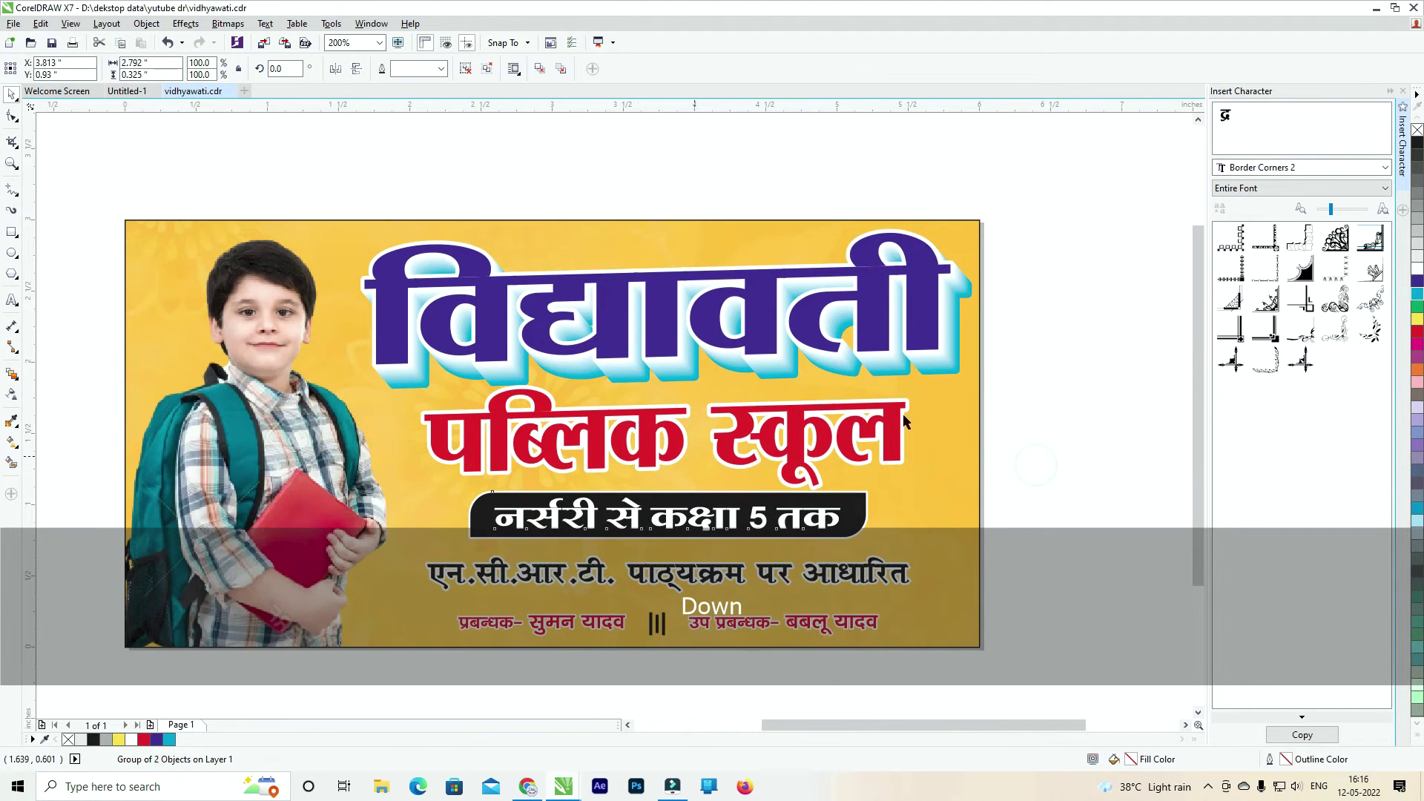
left_click(874, 434)
key("Down")
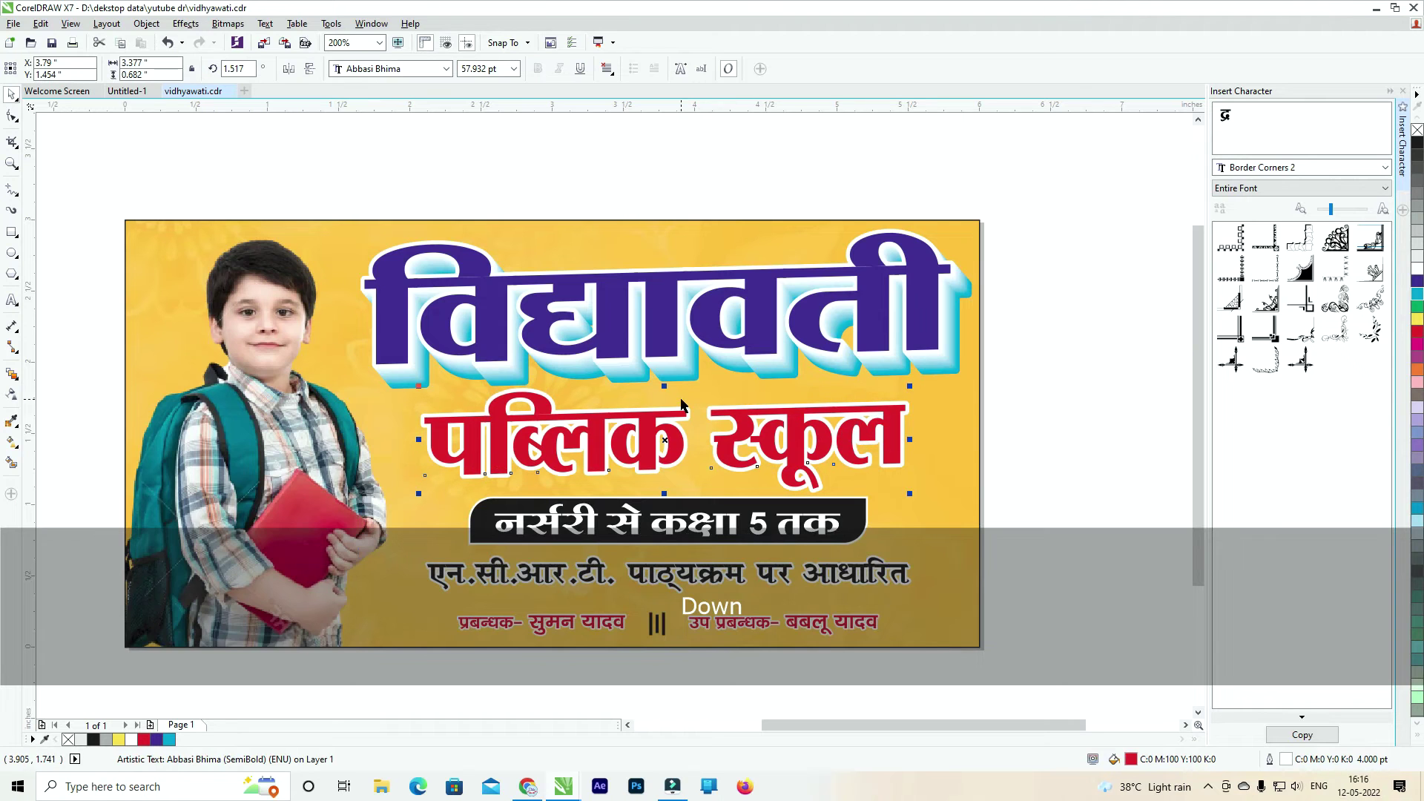
Group both school-name lines and cast a drop shadow from them toward the lower right.
left_click_drag(1066, 202, 309, 498)
key("ctrl+g")
left_click(17, 379)
left_click(59, 372)
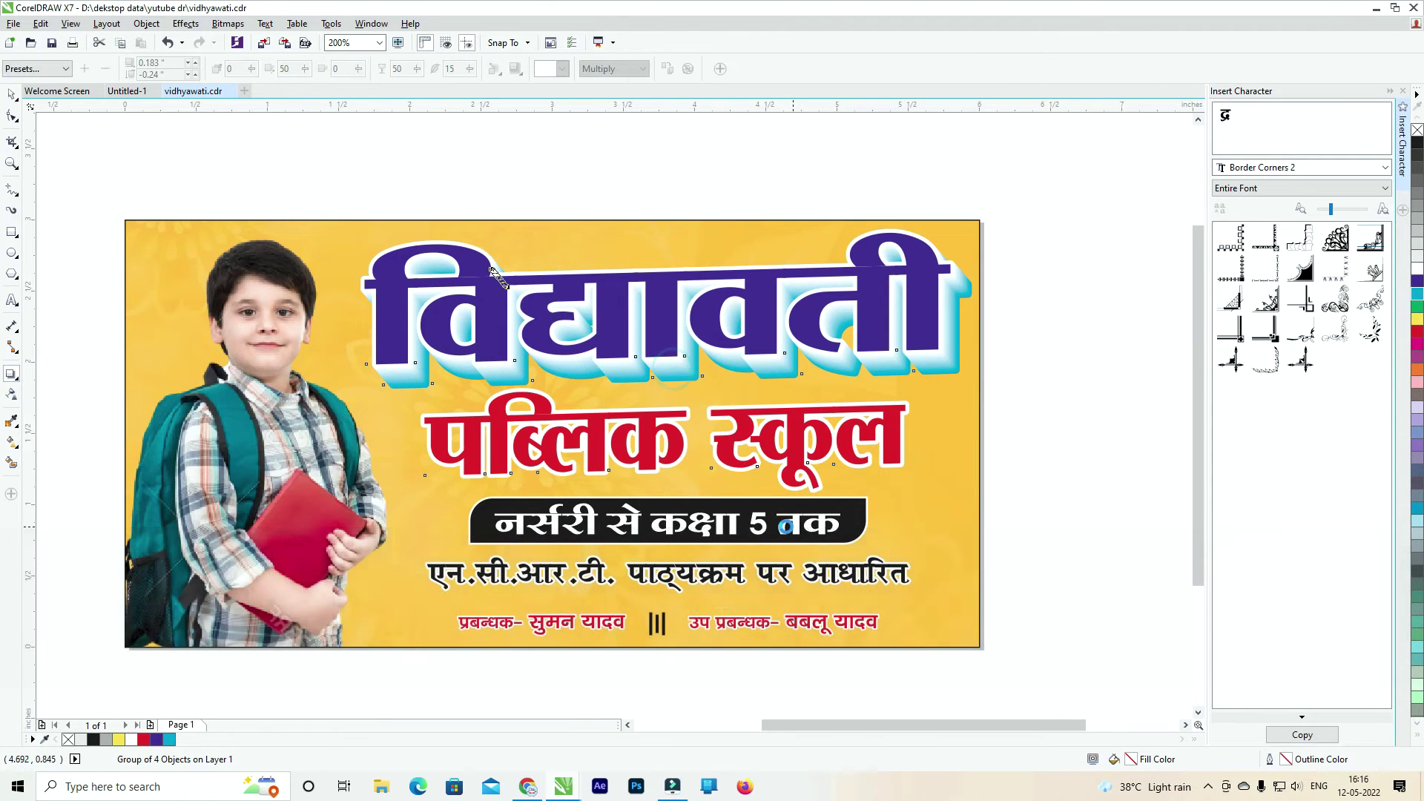
left_click_drag(785, 527, 791, 527)
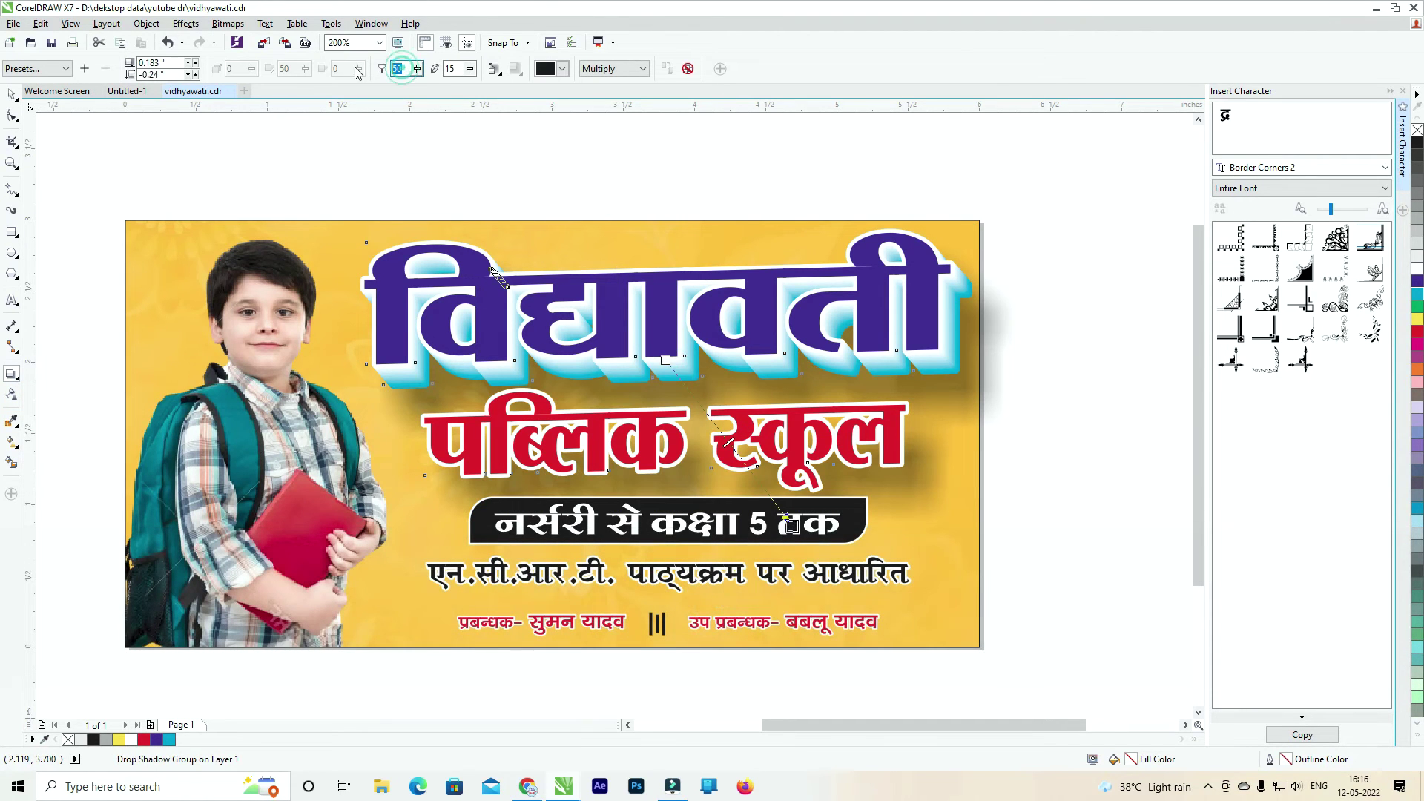
Set the drop shadow's opacity to 35 and its feathering to 5.
type("35")
key("Tab")
type("5")
key("Return")
Tighten the drop shadow's offset to 0.054 and -0.06 inches and set its opacity to 45.
key("Up")
key("Up")
key("Up")
key("Up")
key("Up")
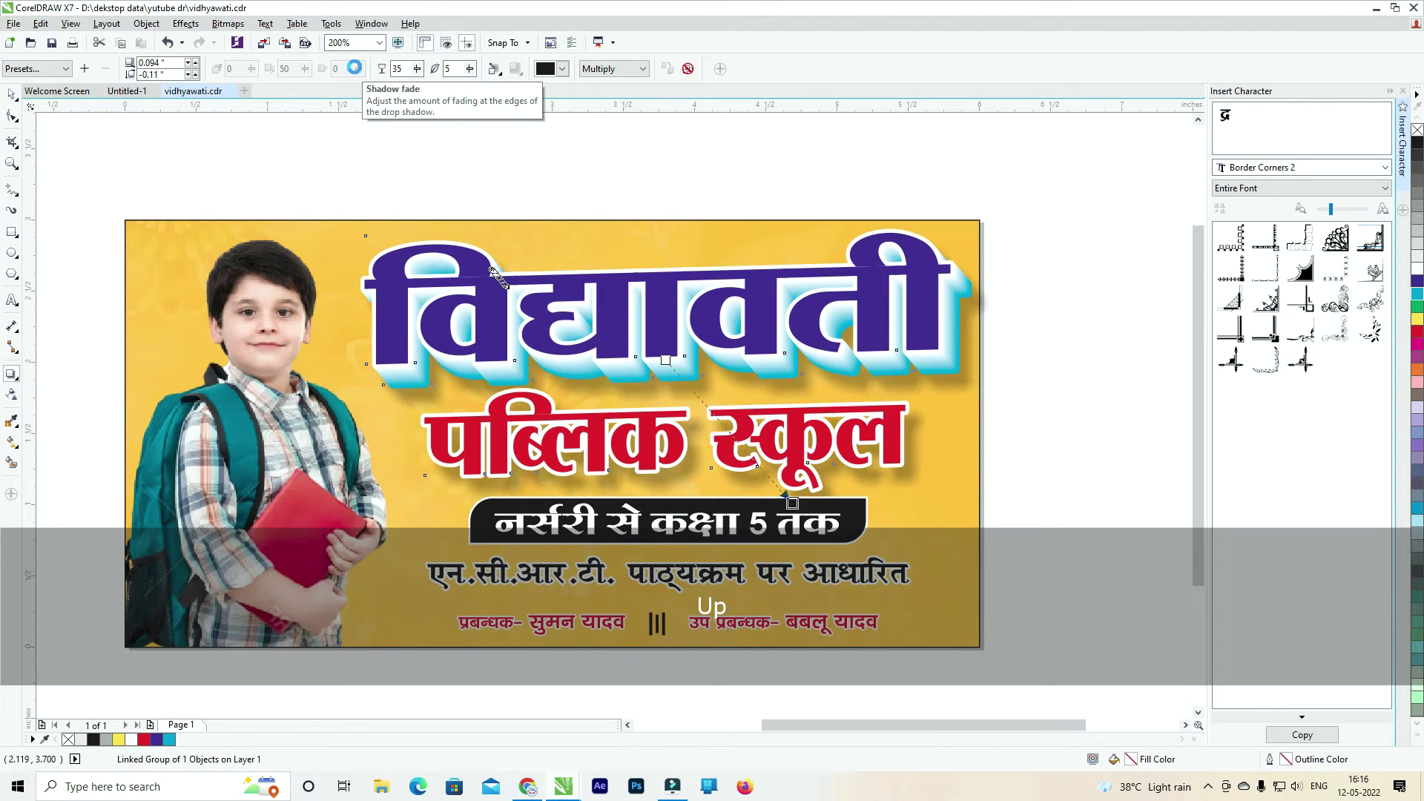
type("45")
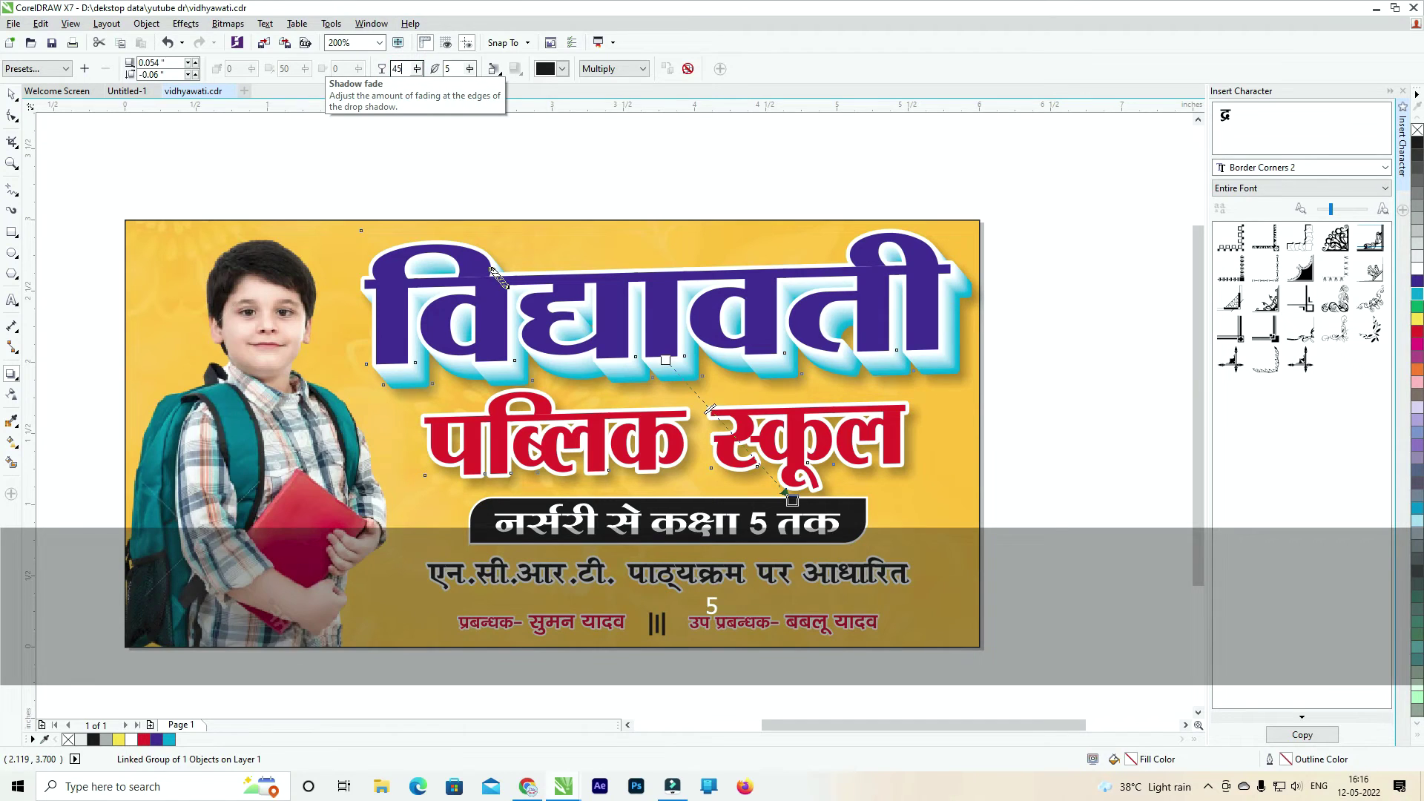
key("Return")
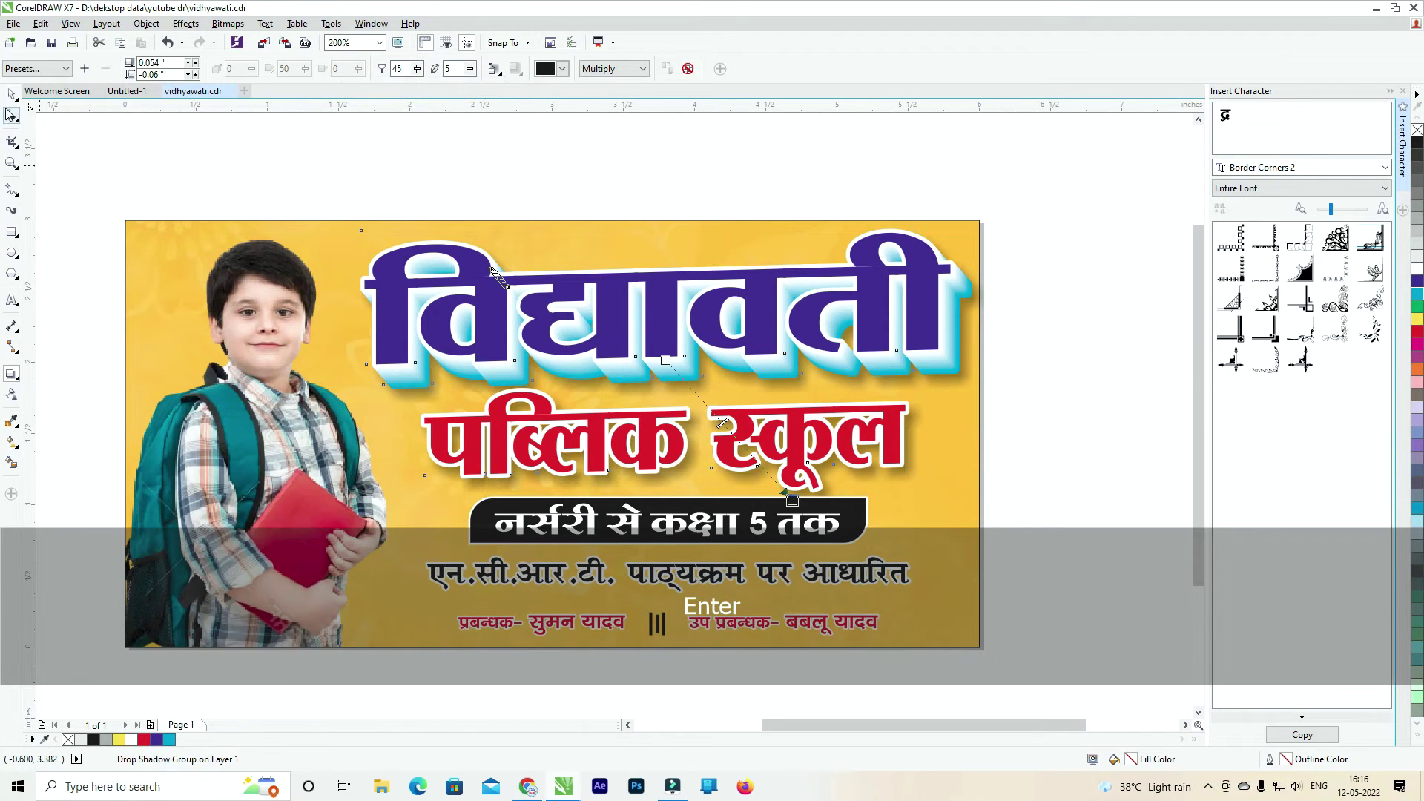
Break the drop shadow apart, and move the school name with its shadow into the banner rectangle's PowerClip.
key("ctrl+k")
left_click_drag(1120, 217, 307, 532)
key("ctrl+x")
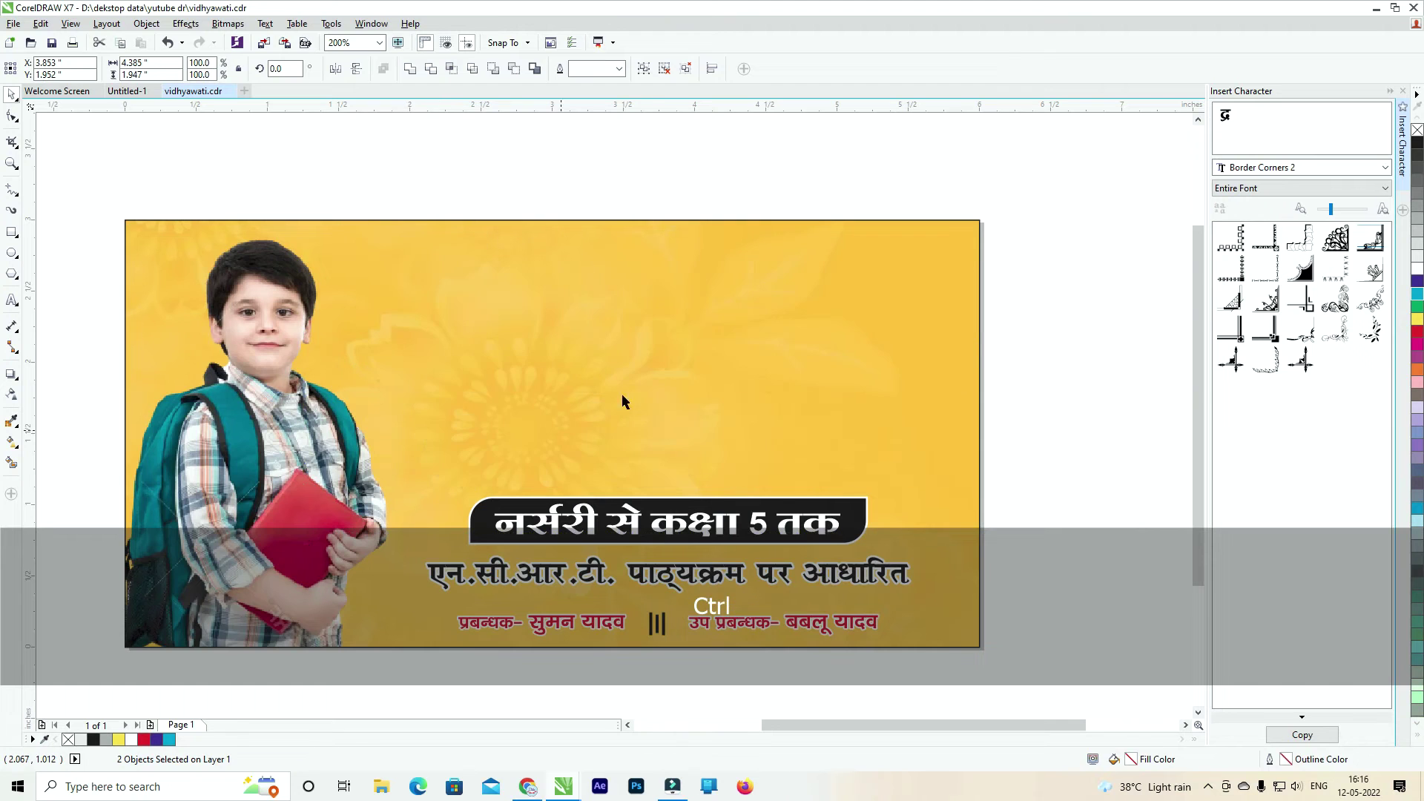
key("ctrl+v")
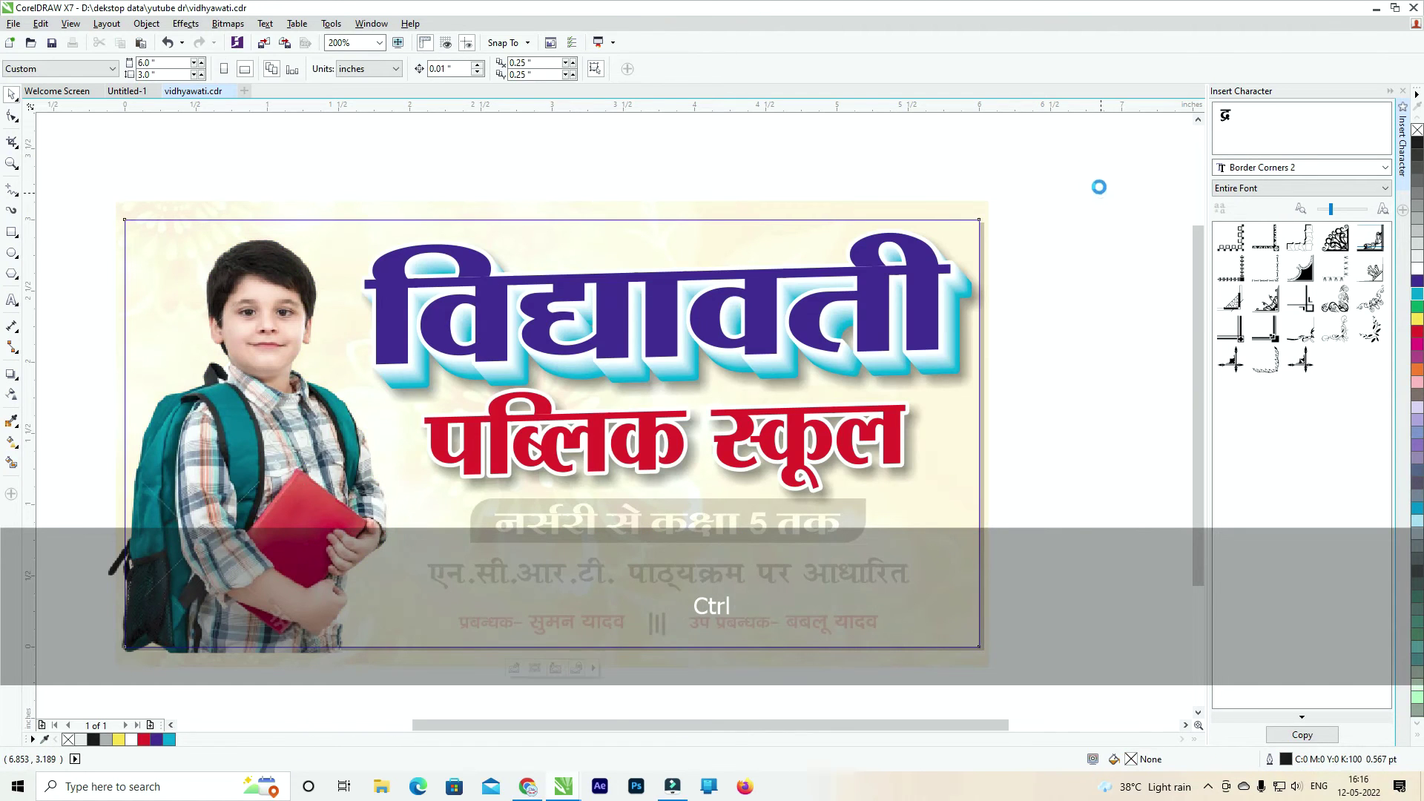
left_click(1100, 197, "ctrl")
Duplicate the banner's PowerClip rectangle and shrink the copy about its center to about 5.779 × 2.764 inches.
left_click(911, 235)
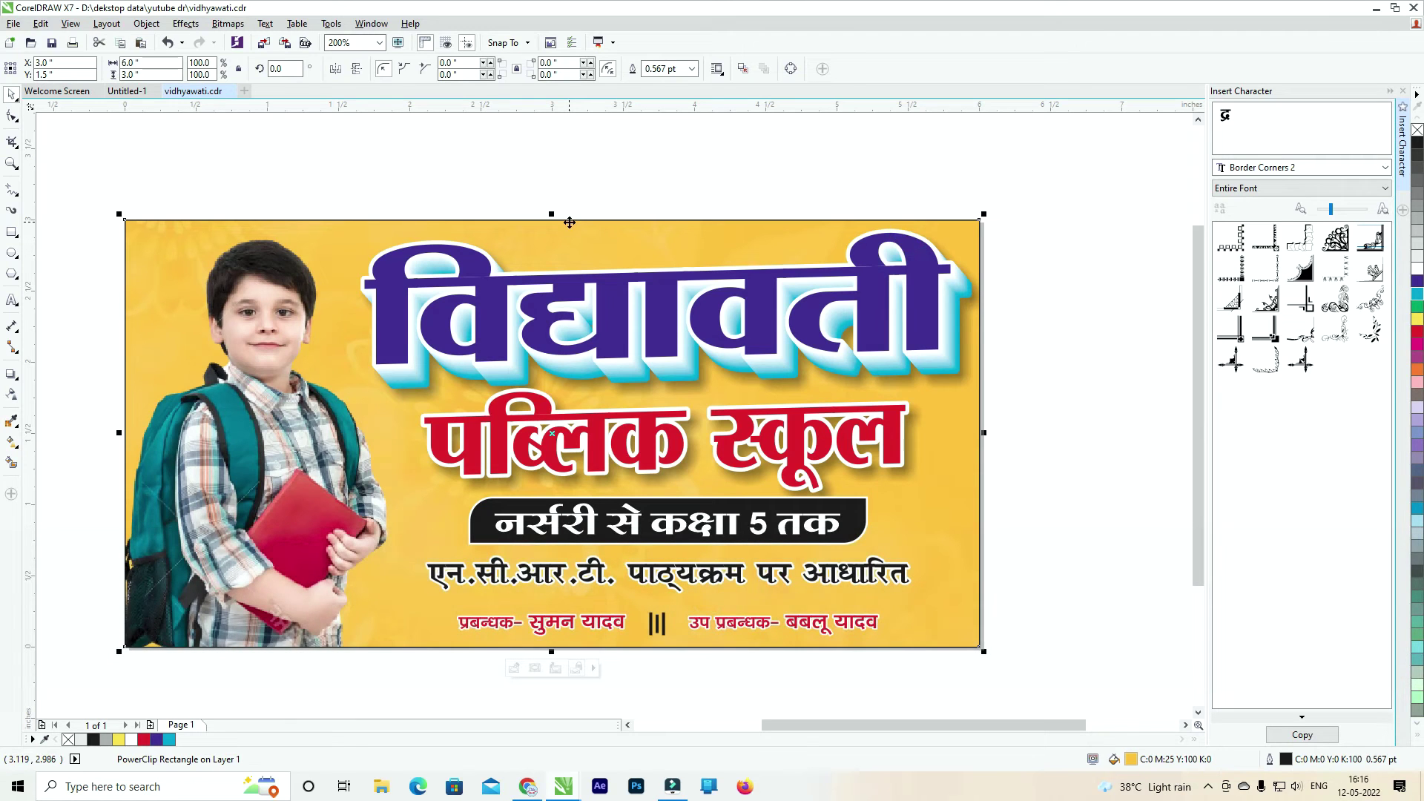
key("KP_Add")
left_click_drag(552, 215, 661, 250)
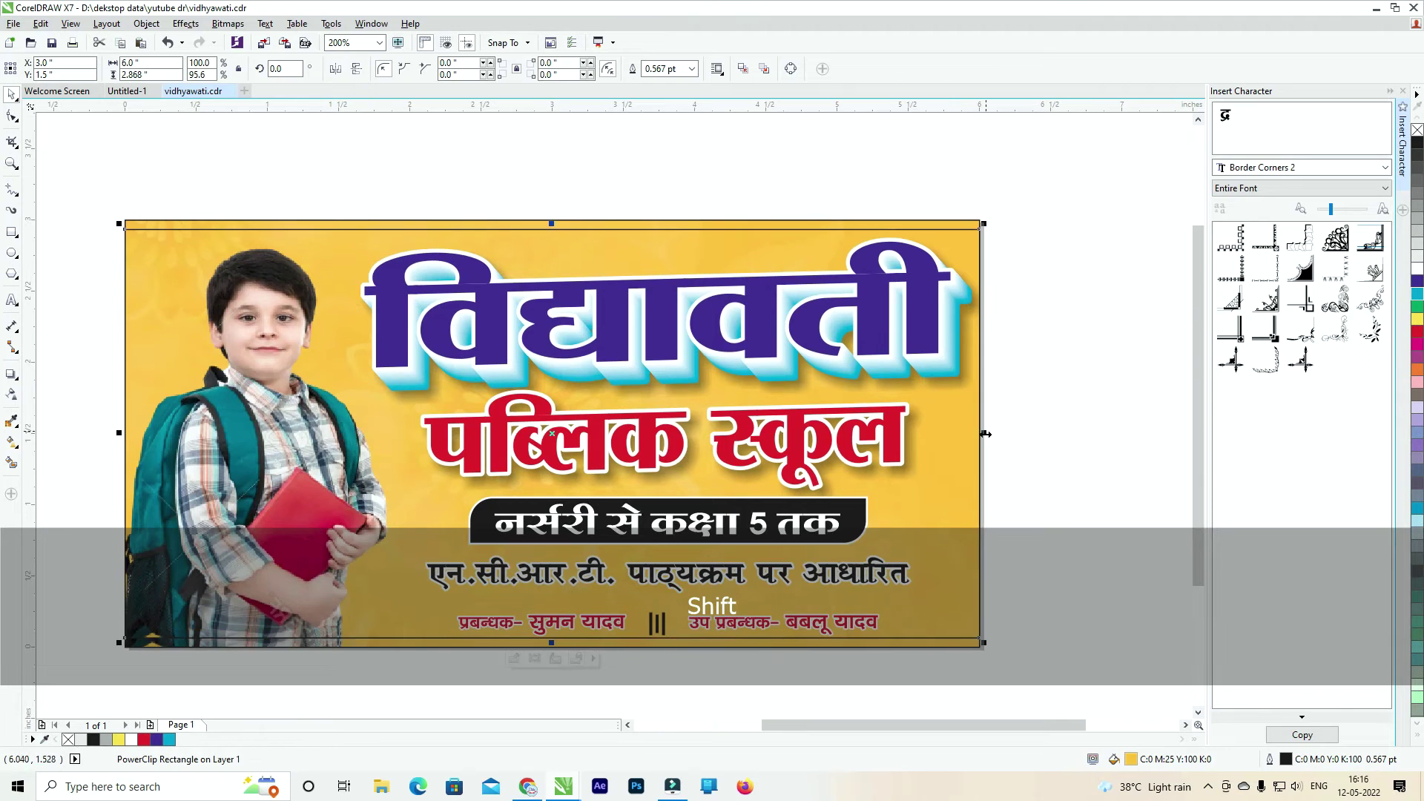
left_click_drag(983, 432, 975, 432)
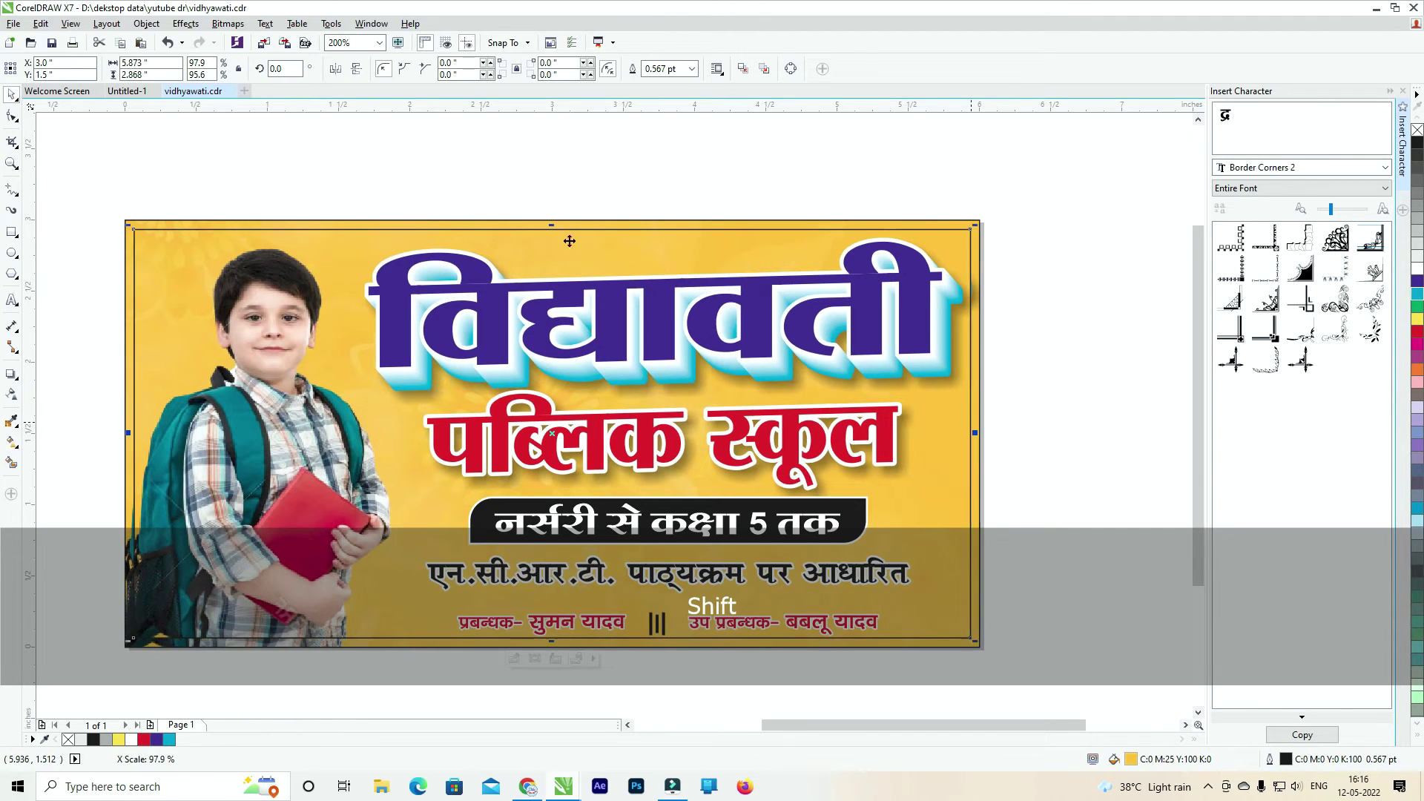
left_click_drag(552, 225, 551, 223)
left_click_drag(973, 435, 970, 431)
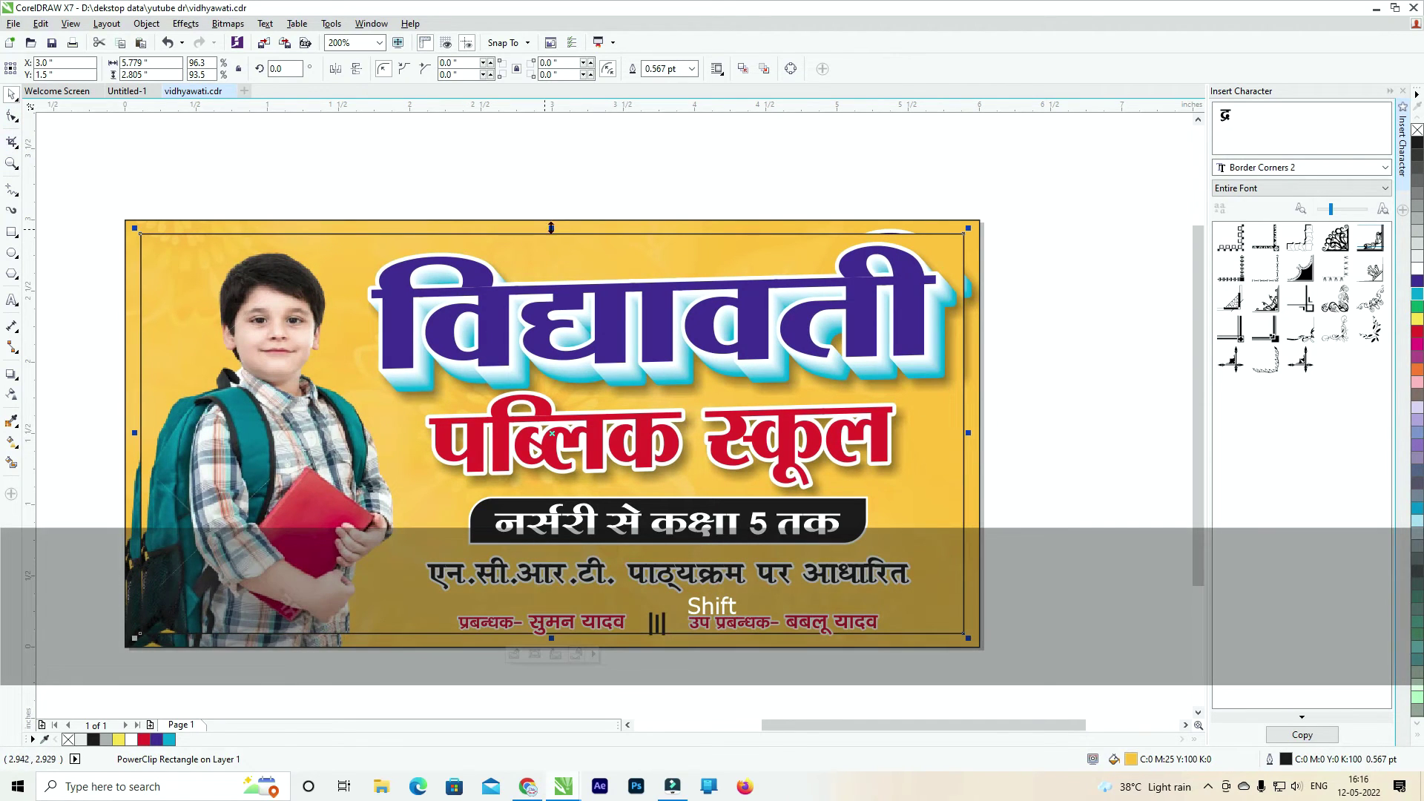
left_click_drag(554, 226, 551, 229)
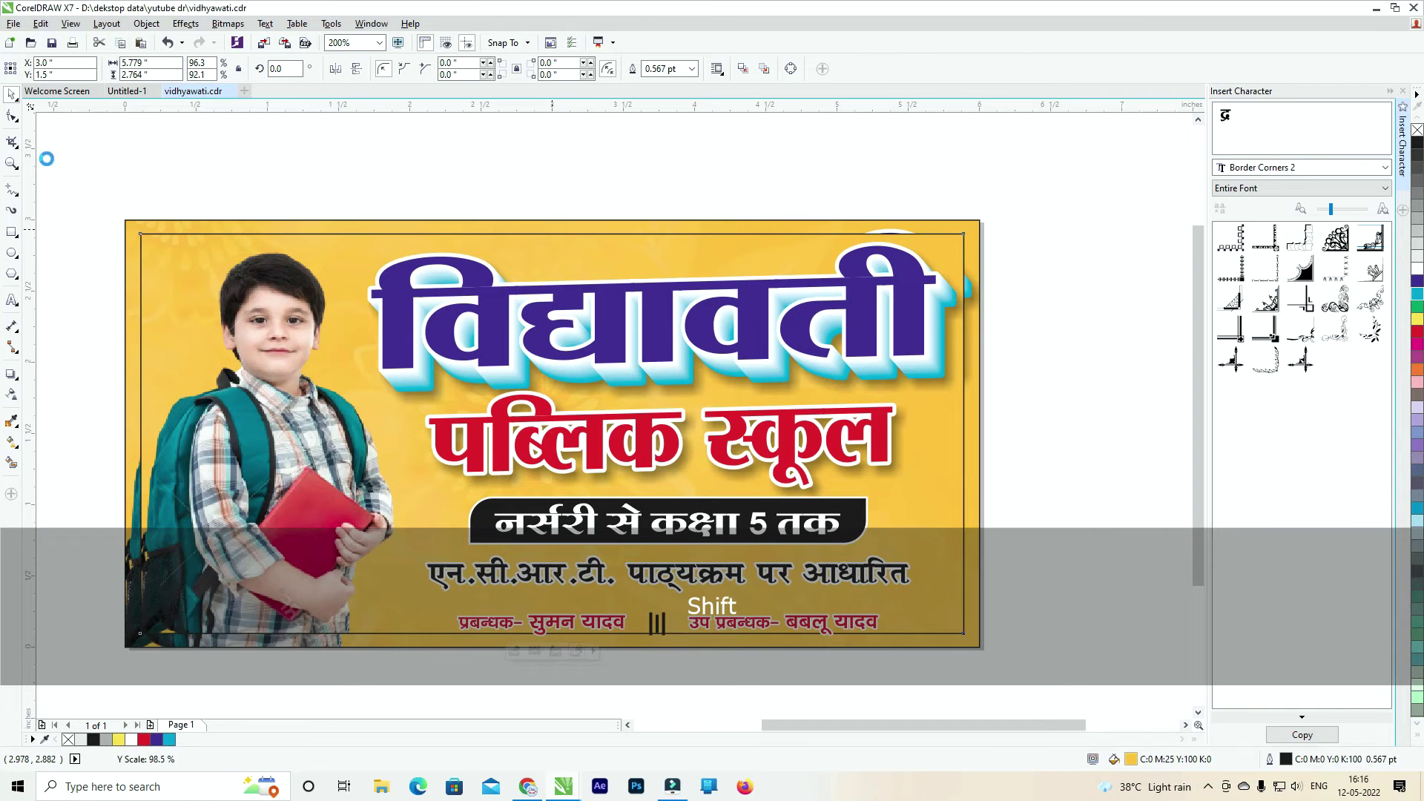
Round all corners of the inner PowerClip rectangle slightly with the Shape tool.
left_click(13, 117)
left_click_drag(140, 237, 154, 238)
left_click(13, 96)
left_click(362, 138)
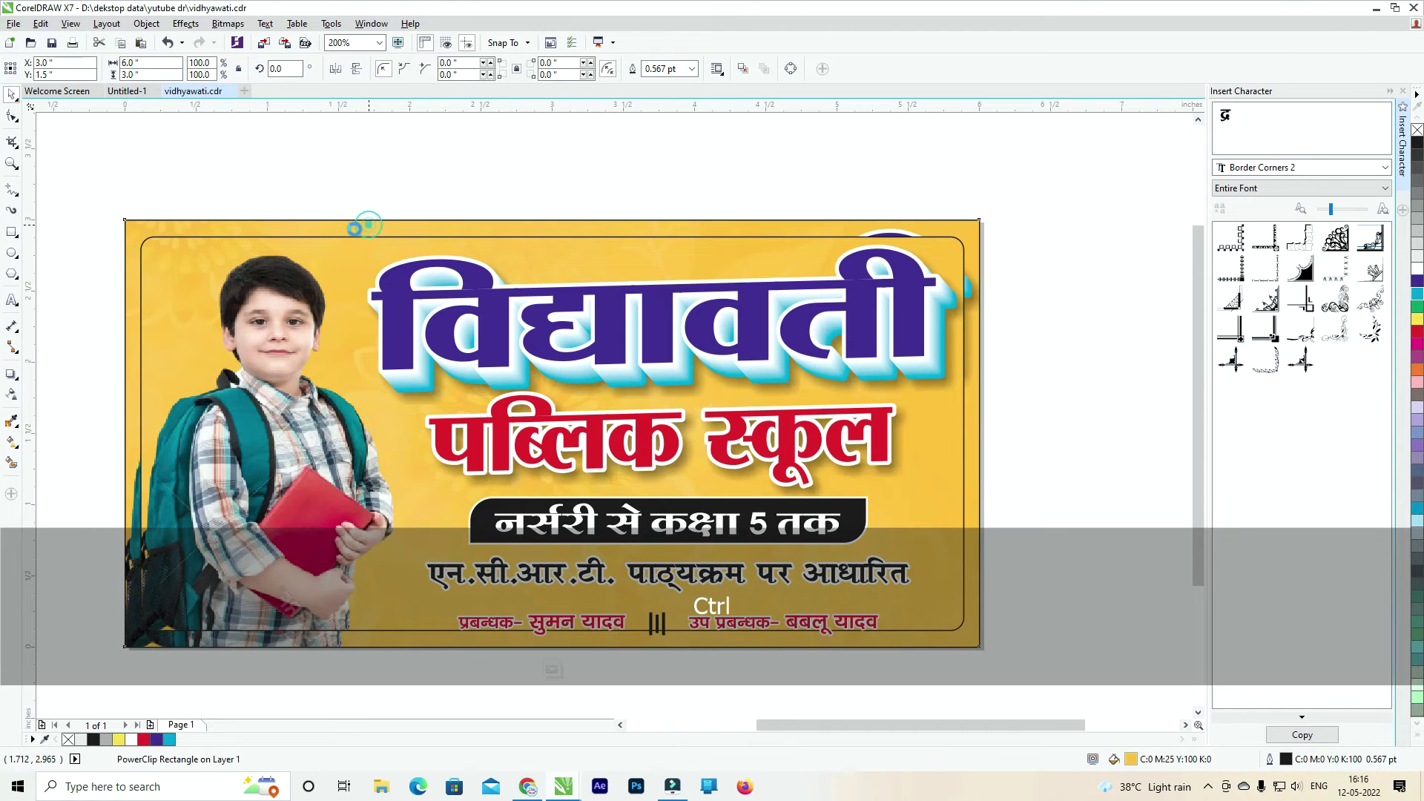
Inside the outer rectangle's PowerClip, move the boy and the school name outside the frame and finish editing its contents.
scroll(369, 231, "down", 2)
left_click_drag(385, 283, 141, 435)
left_click_drag(385, 189, 877, 411)
left_click_drag(684, 284, 748, 524)
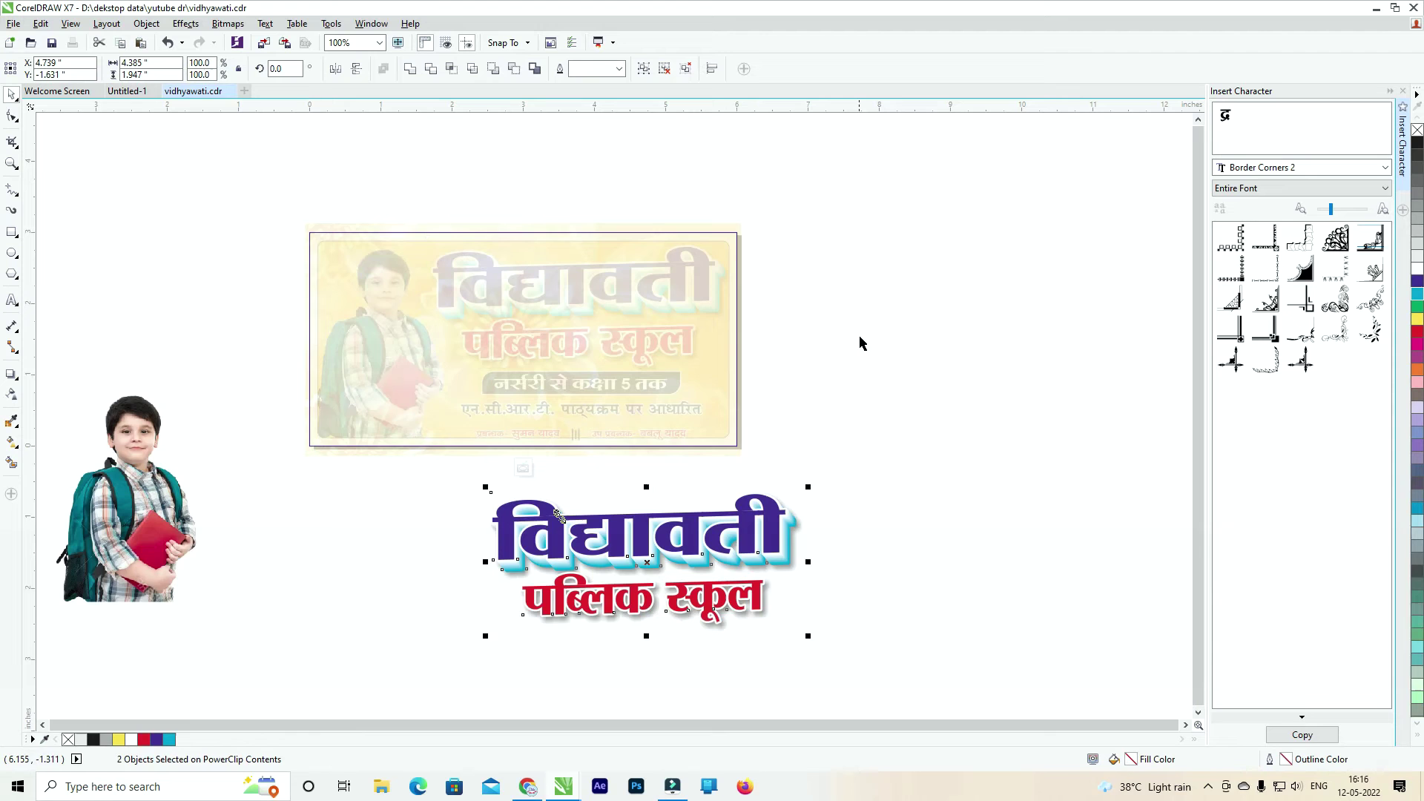
left_click(898, 327, "ctrl")
Reduce the height of the three lower text lines to about 0.874 inches, and cut and paste them into the inner rectangle's PowerClip.
left_click_drag(898, 327, 275, 470)
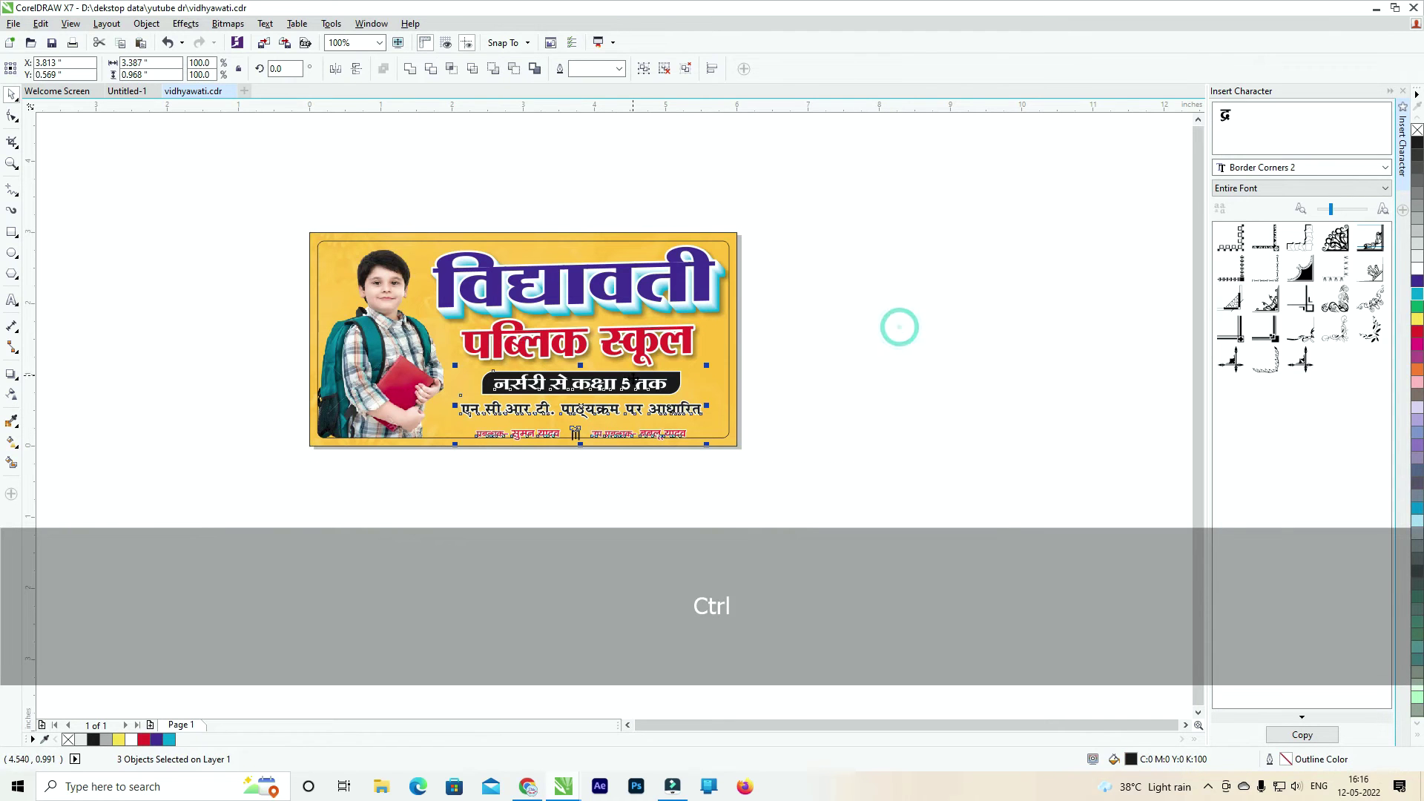
scroll(628, 389, "up", 1)
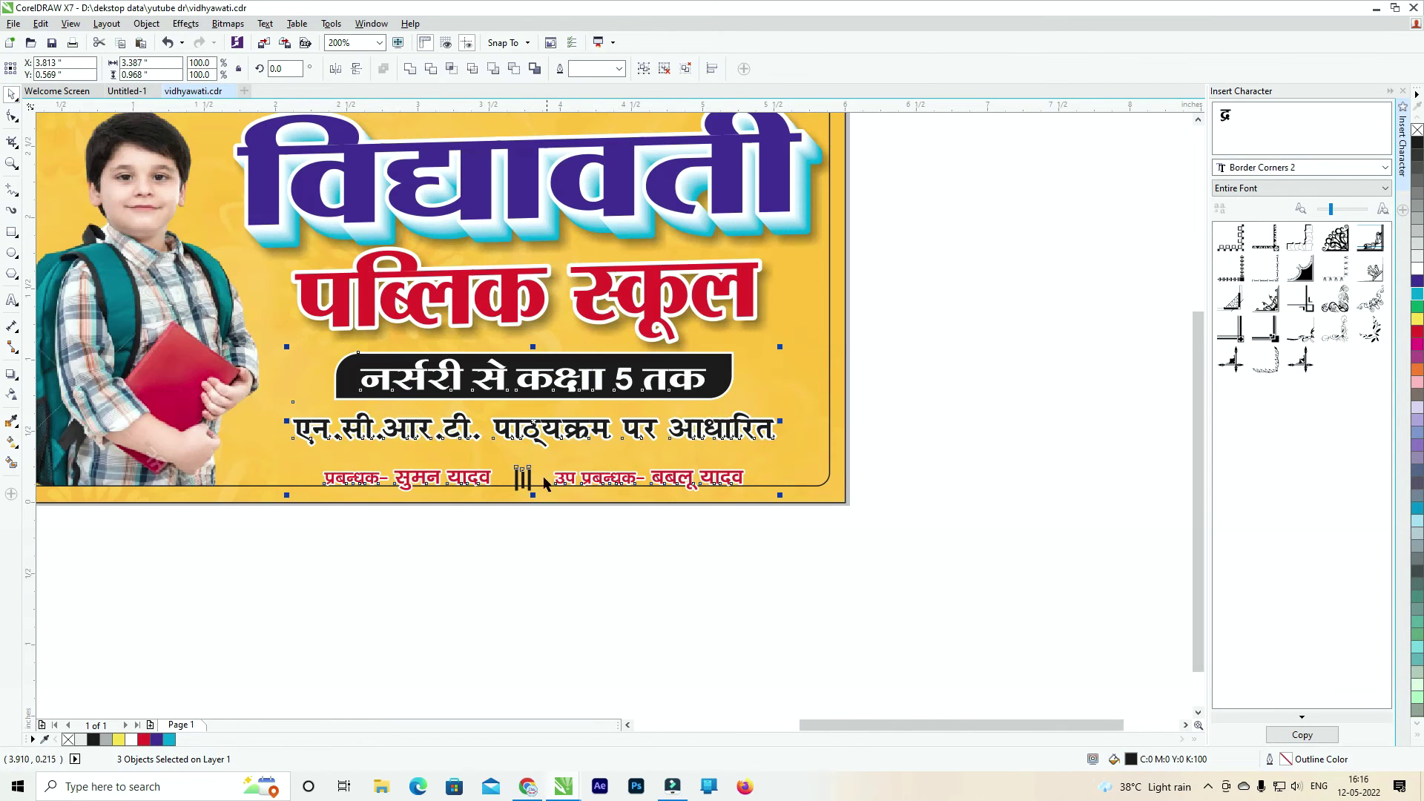
key("ctrl+x")
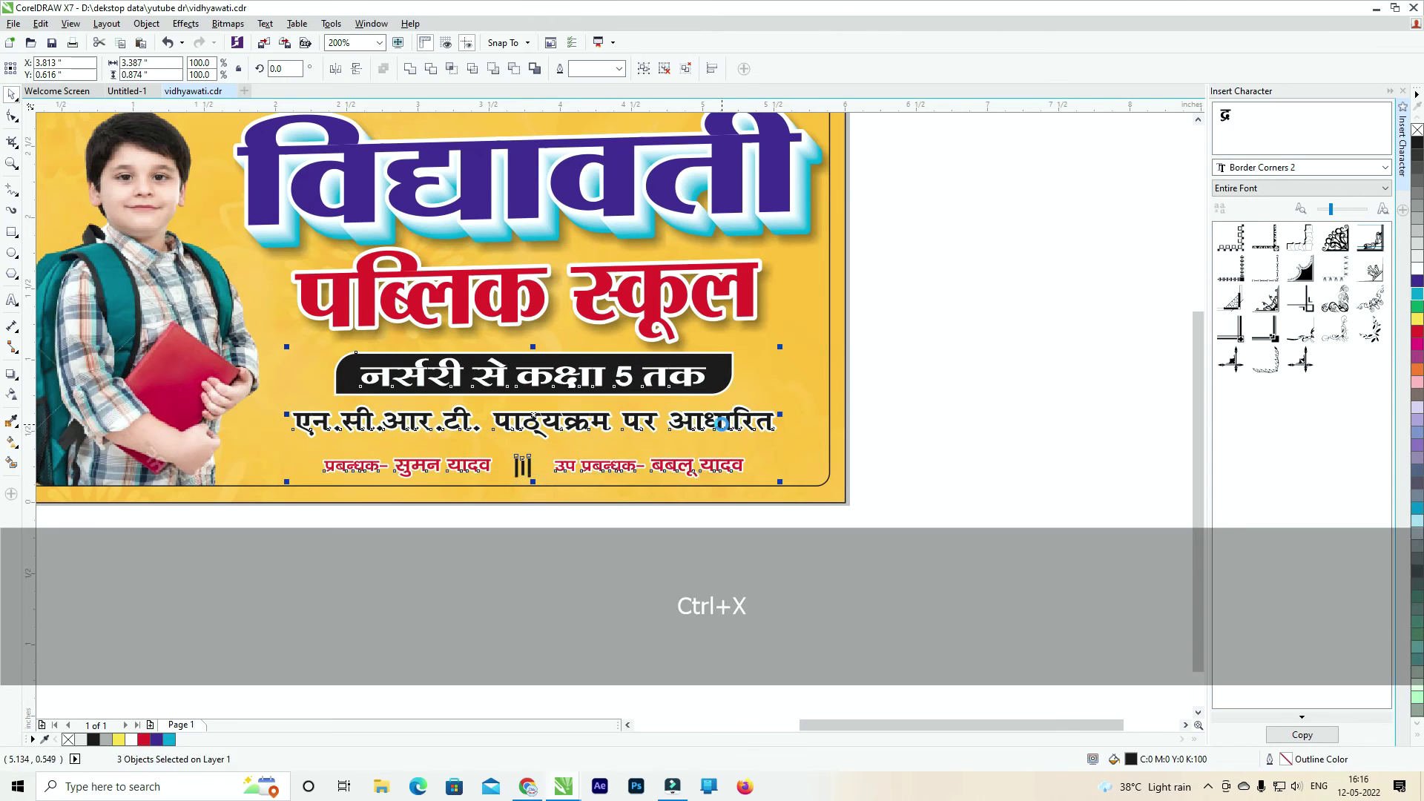
key("ctrl+v")
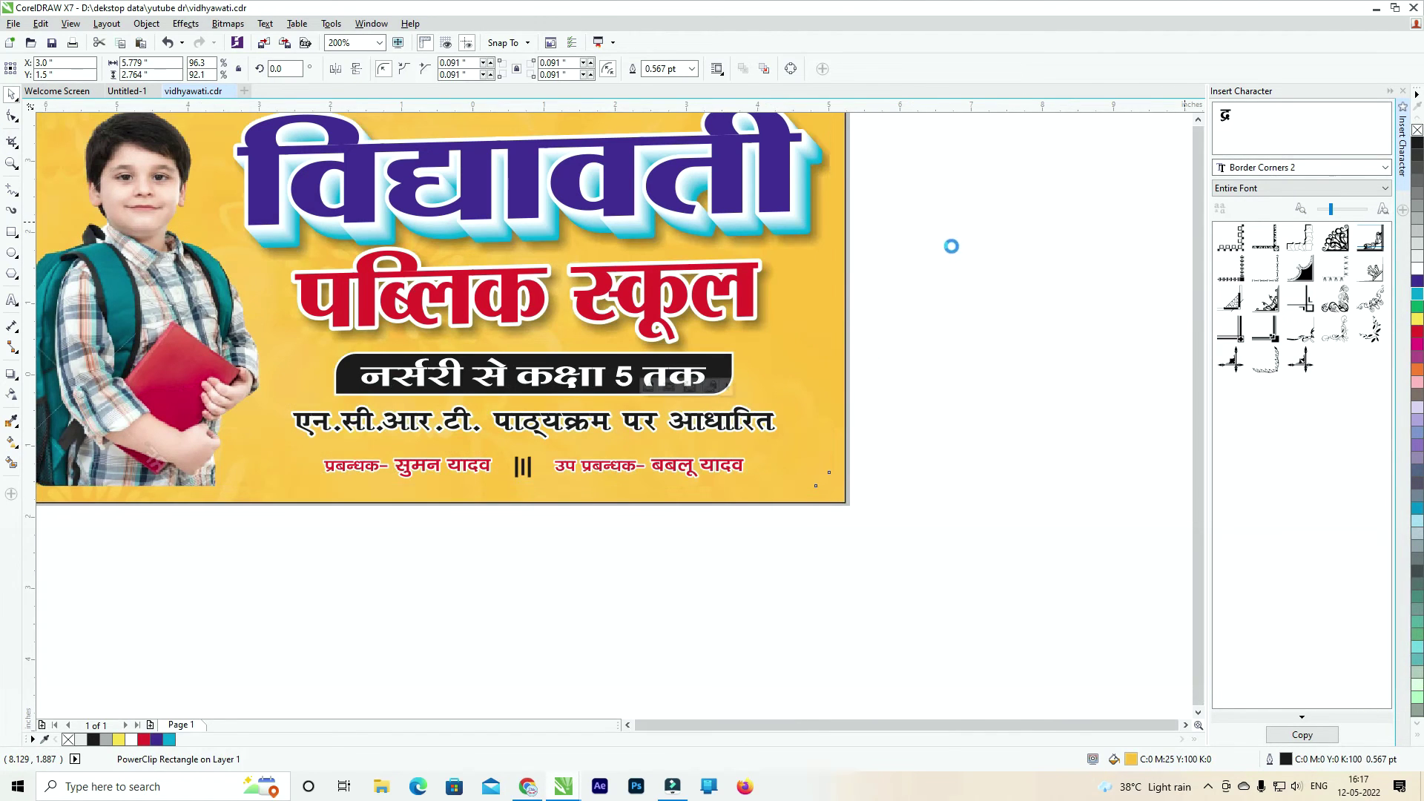
Remove the inner PowerClip rectangle's outline and center the rectangle horizontally and vertically on the outer banner rectangle.
scroll(953, 245, "down", 1)
left_click(881, 373, "shift")
key("c")
key("e")
left_click_drag(1004, 141, 278, 469)
key("shift+F2")
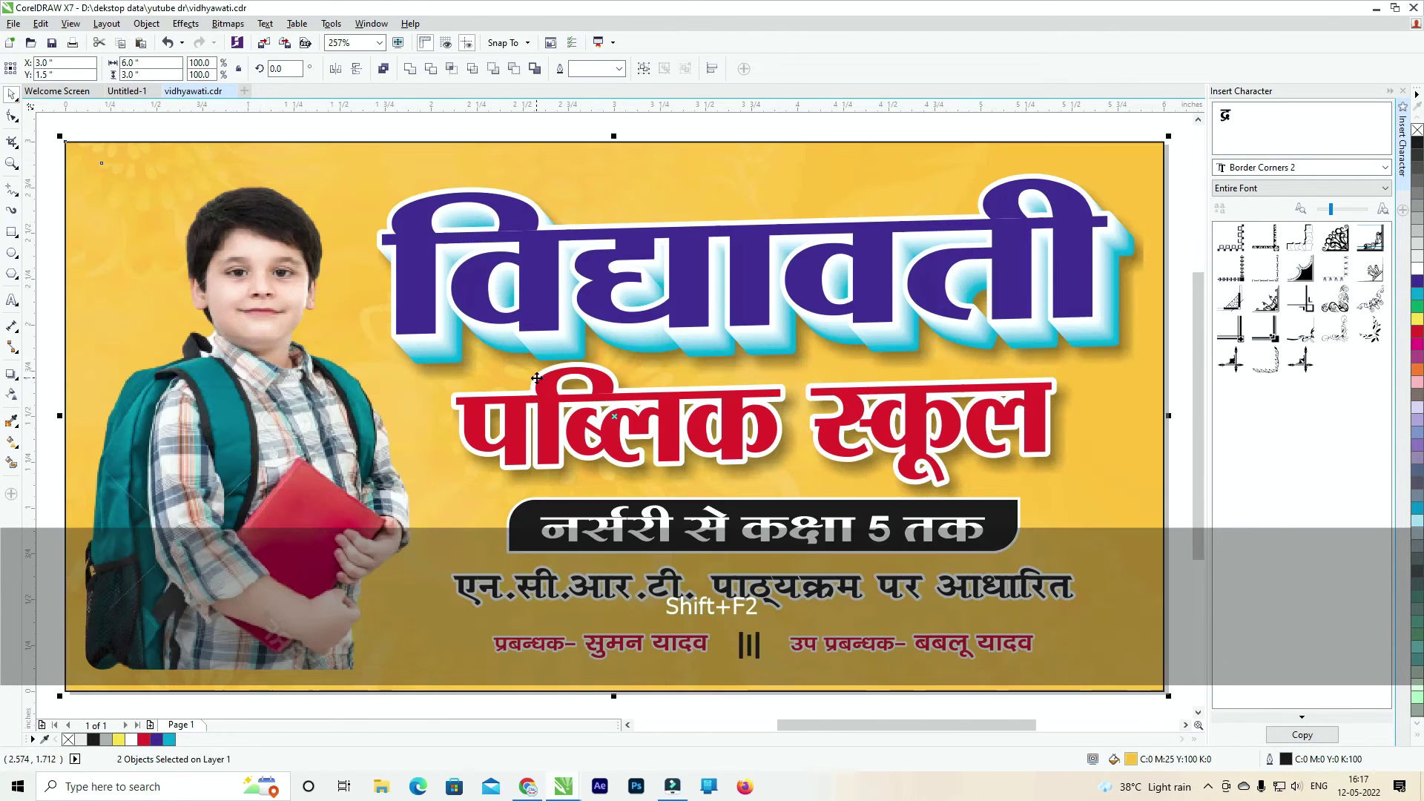
left_click(787, 134)
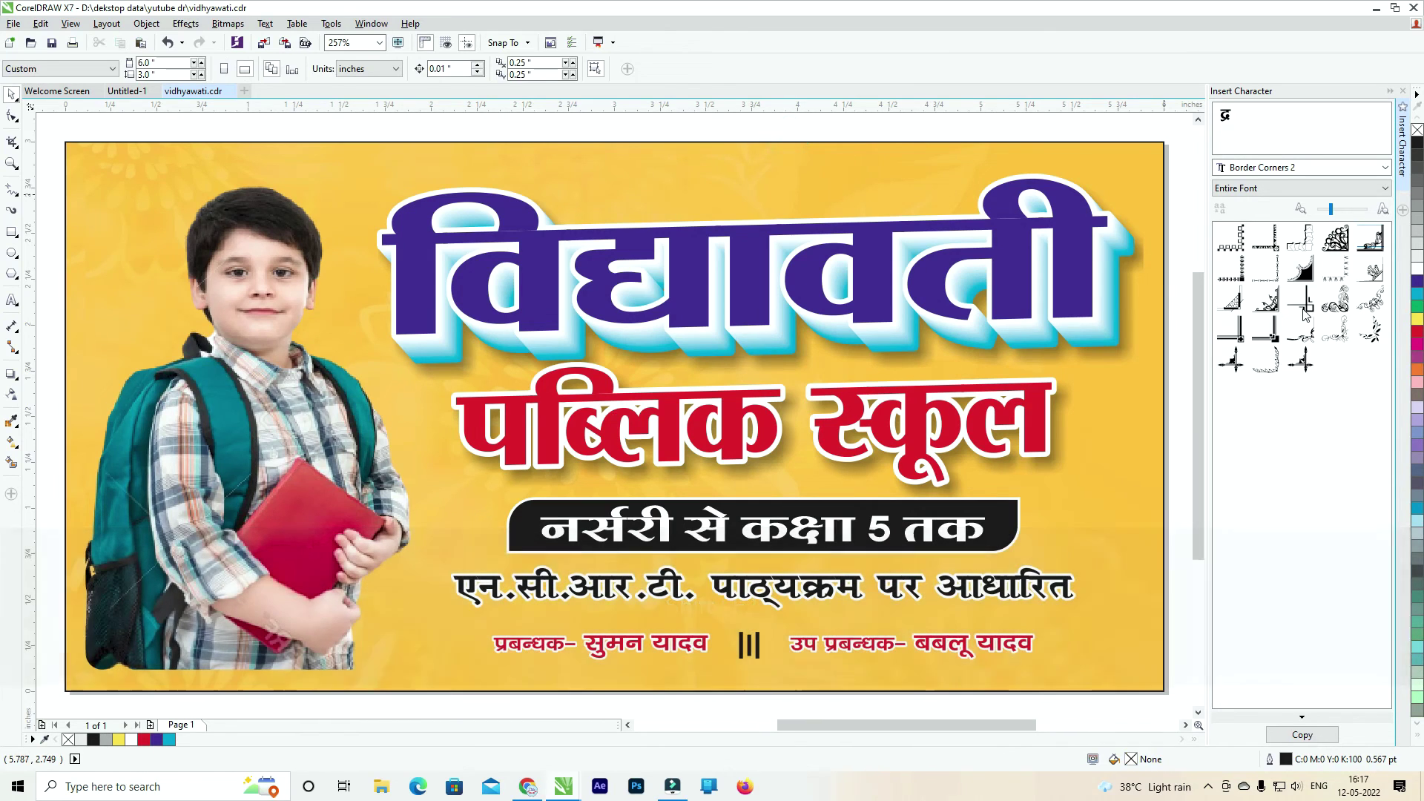
Insert the floral corner character from Border Corners 2, rotate it 180 degrees and place it in the banner's upper-left corner.
double_click(1371, 247)
left_click_drag(679, 365, 595, 451)
key("ctrl+z")
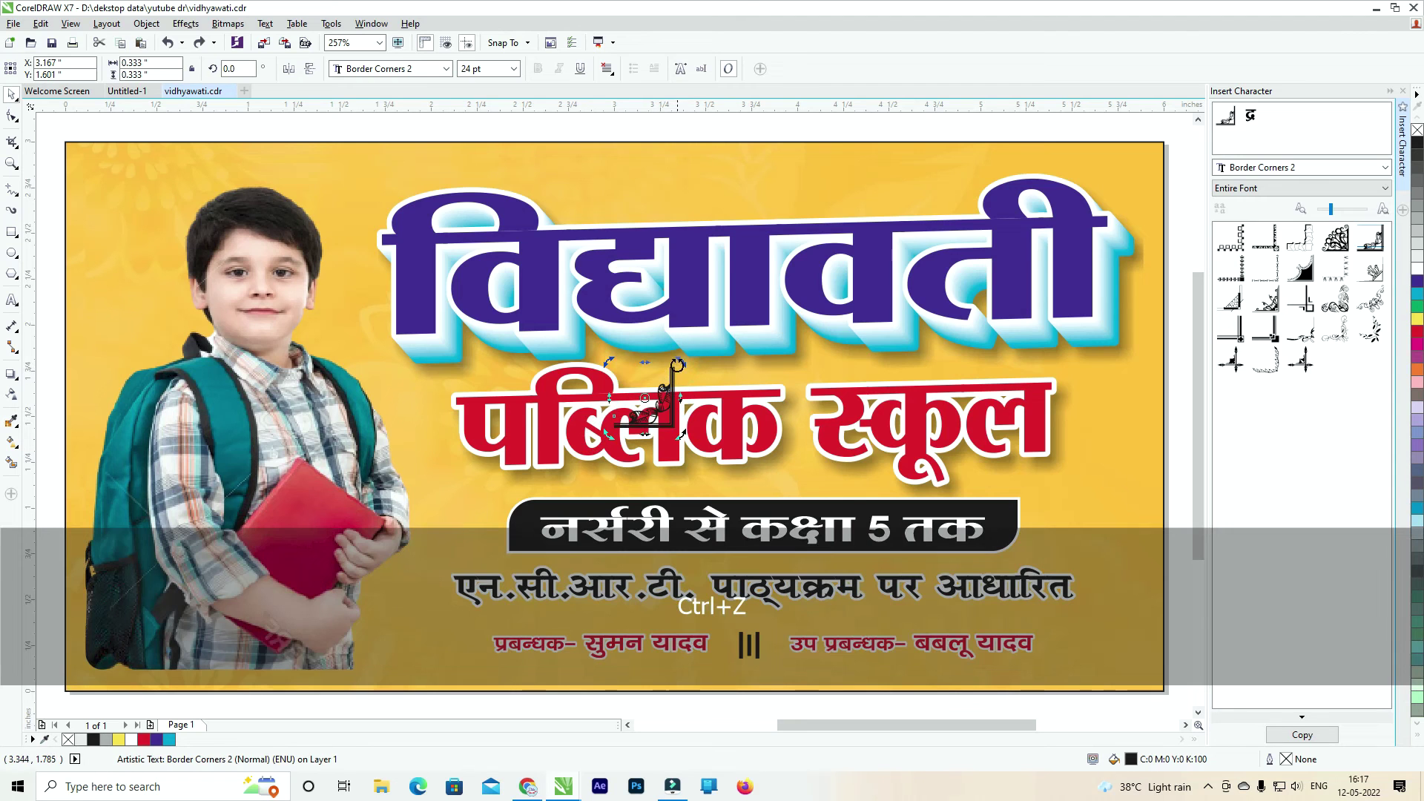
left_click_drag(613, 434, 90, 175)
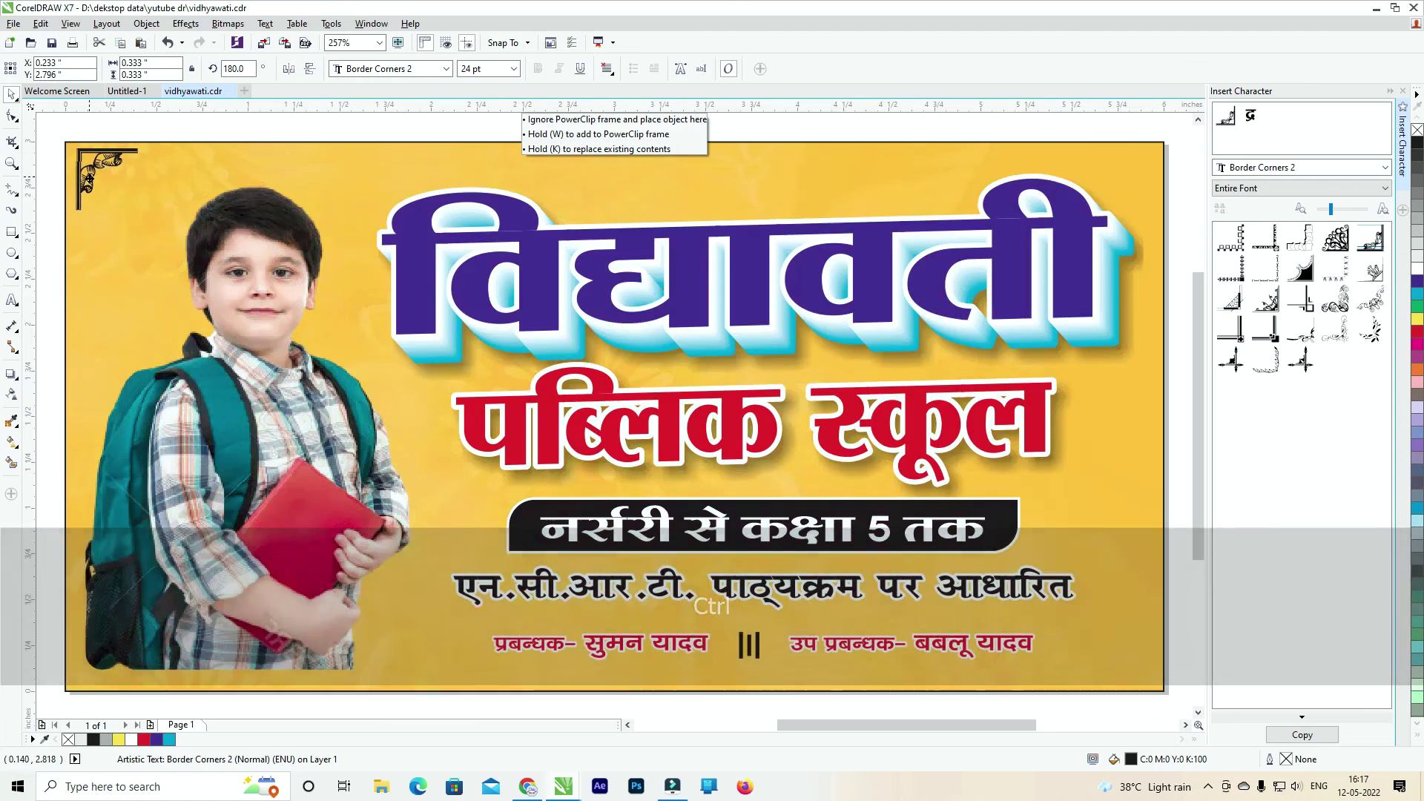
Convert the corner ornament to curves and extend its two arms to about half the banner's width and height, about 3.012 × 1.47 inches.
left_click(11, 116)
scroll(155, 160, "up", 2)
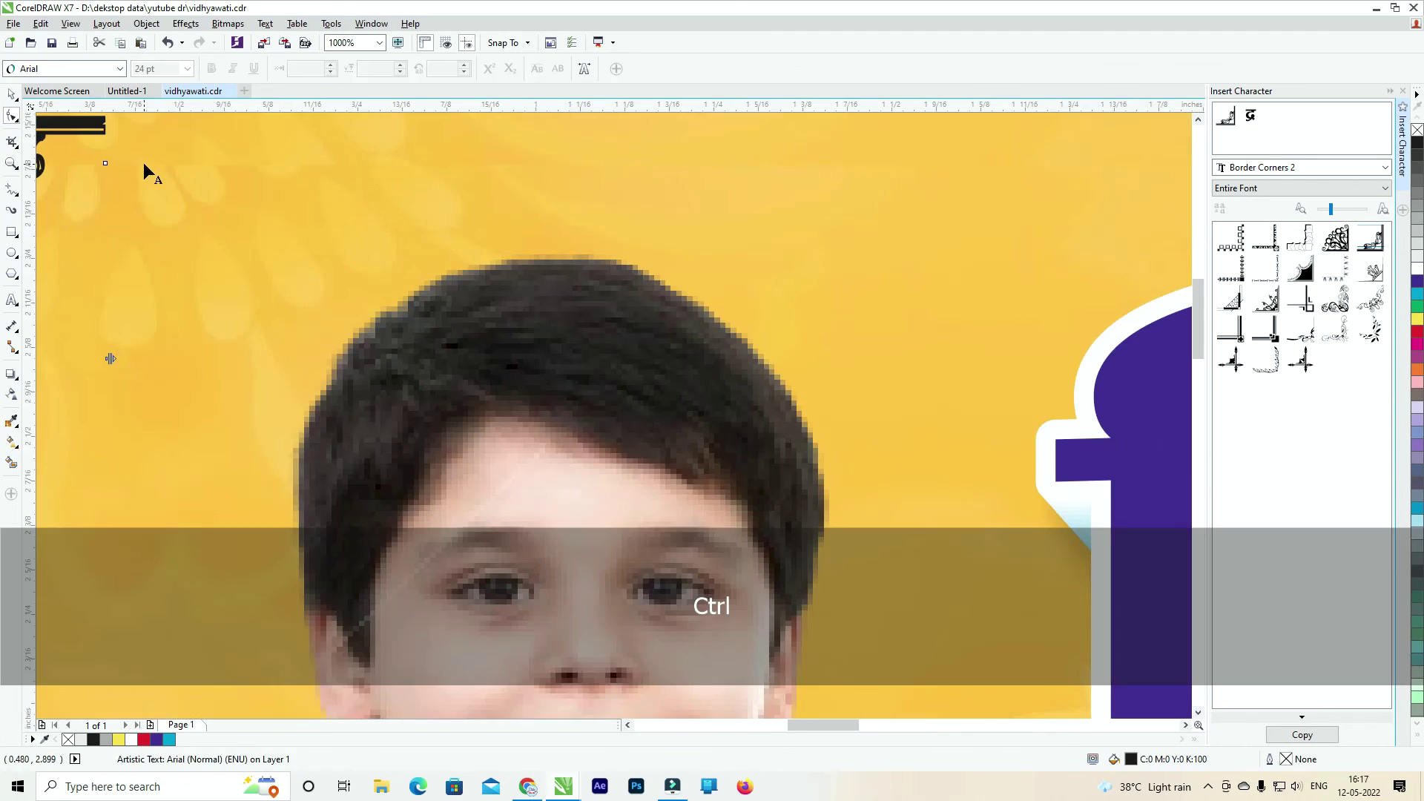
key("ctrl+q")
scroll(144, 176, "down", 3)
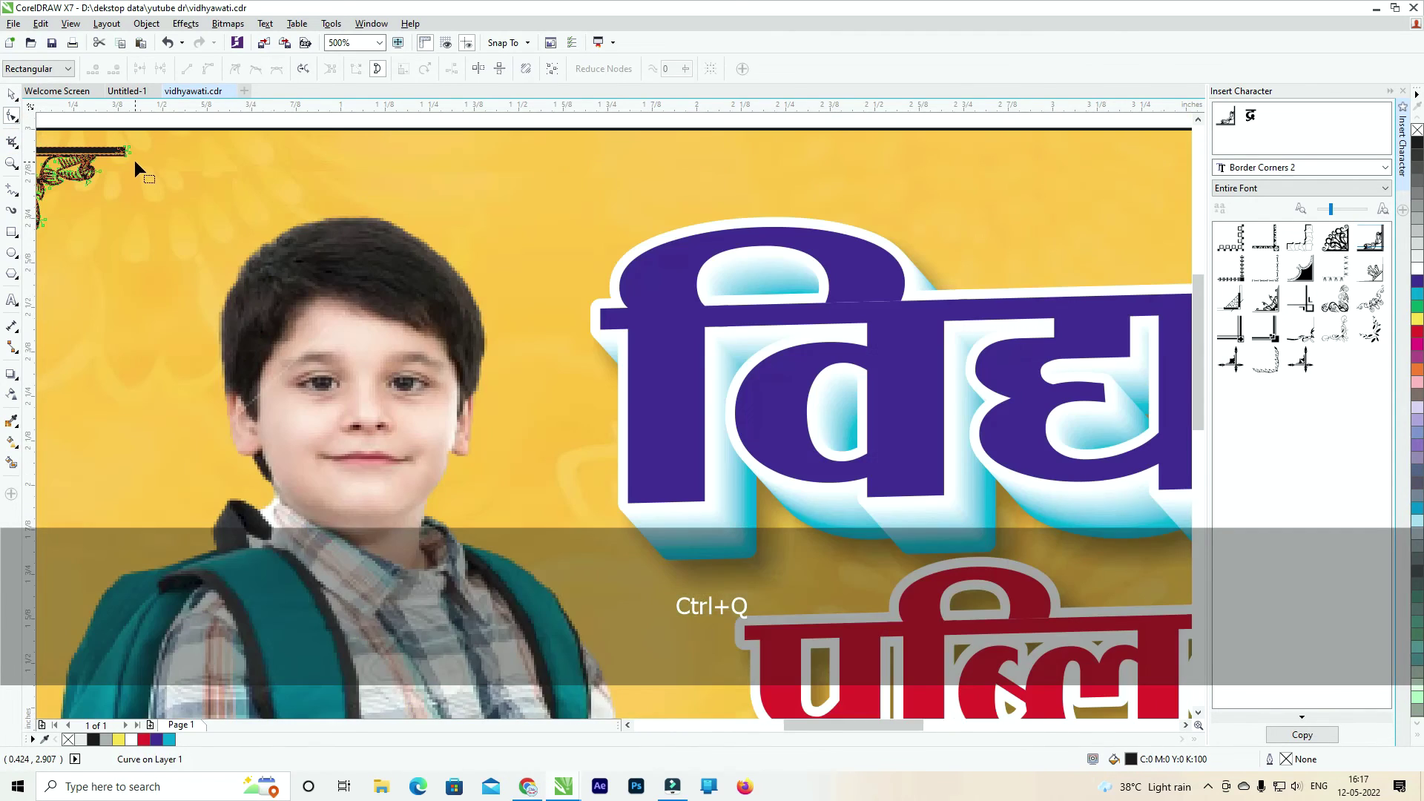
scroll(133, 155, "down", 3)
left_click(125, 138)
left_click_drag(131, 159, 501, 163)
left_click_drag(591, 167, 599, 188)
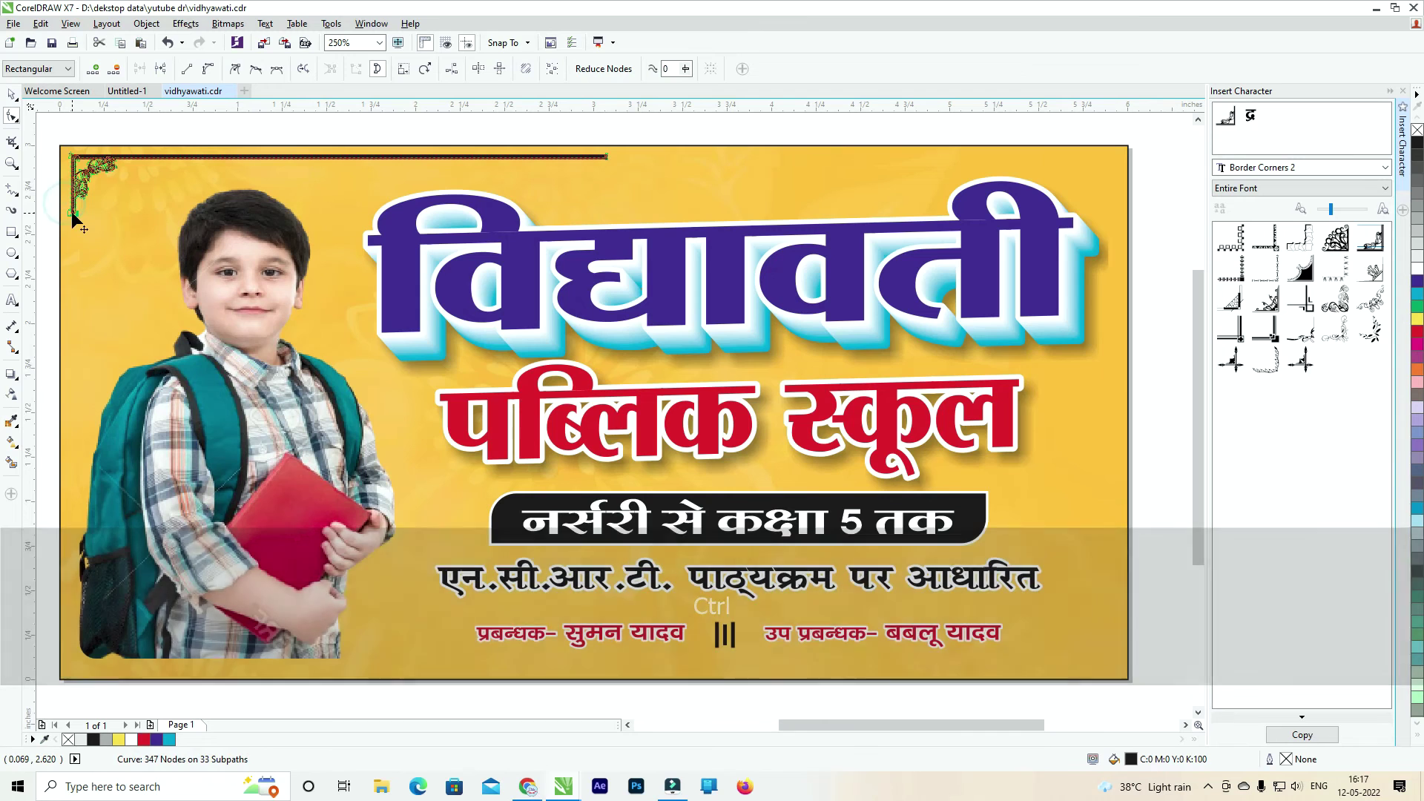
left_click_drag(74, 211, 77, 414)
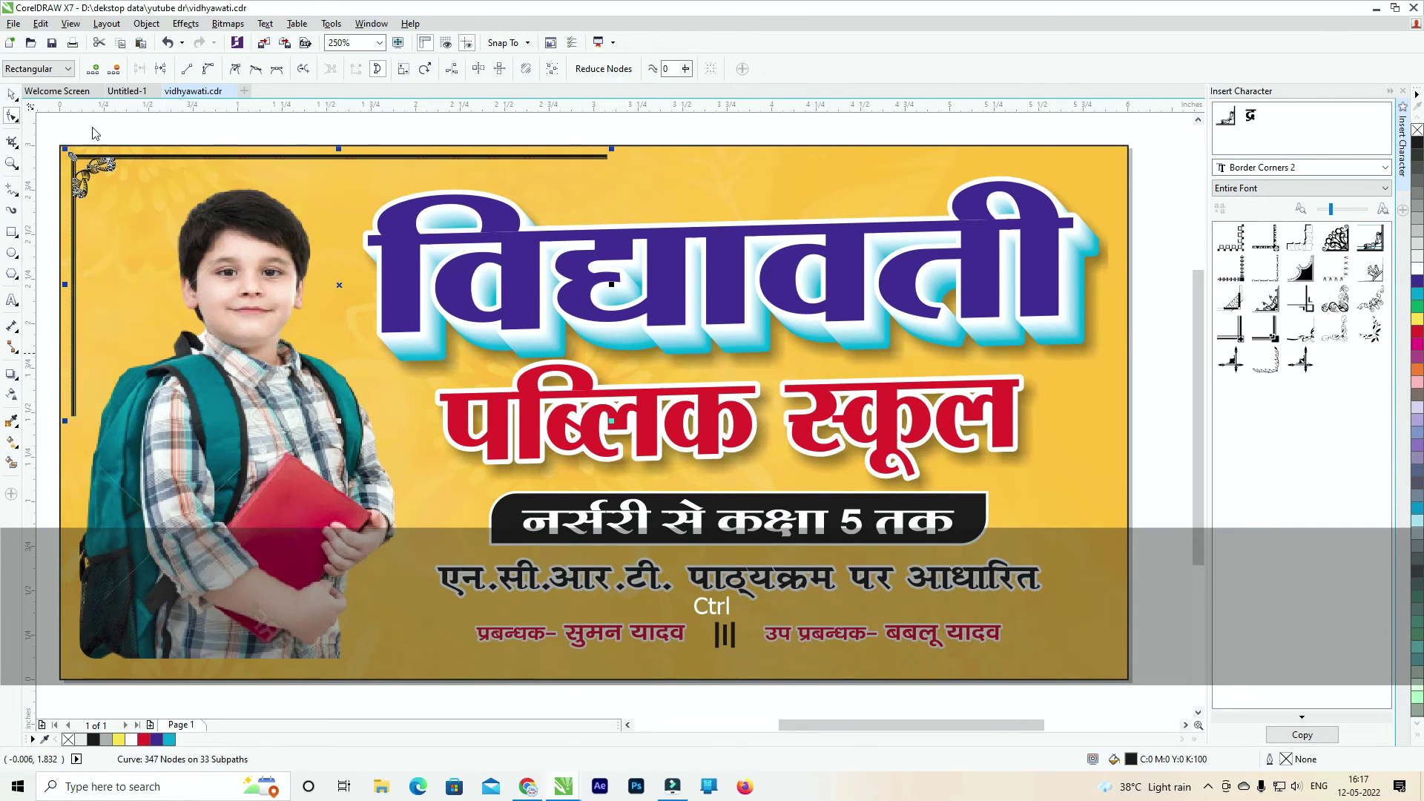
Mirror a copy of the extended corner ornament vertically onto the banner's lower half and group the two pieces.
key("space")
scroll(329, 154, "down", 2)
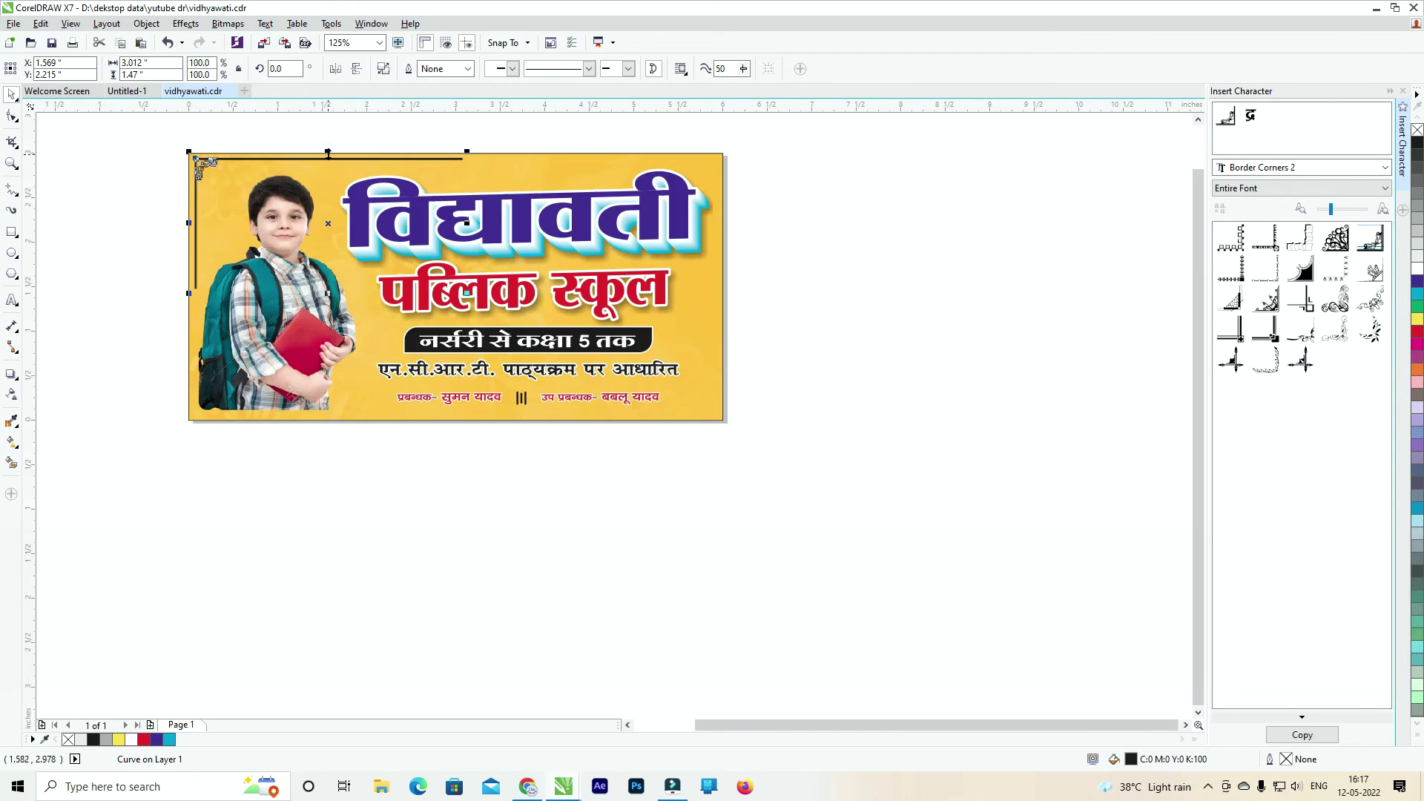
left_click_drag(329, 153, 318, 336)
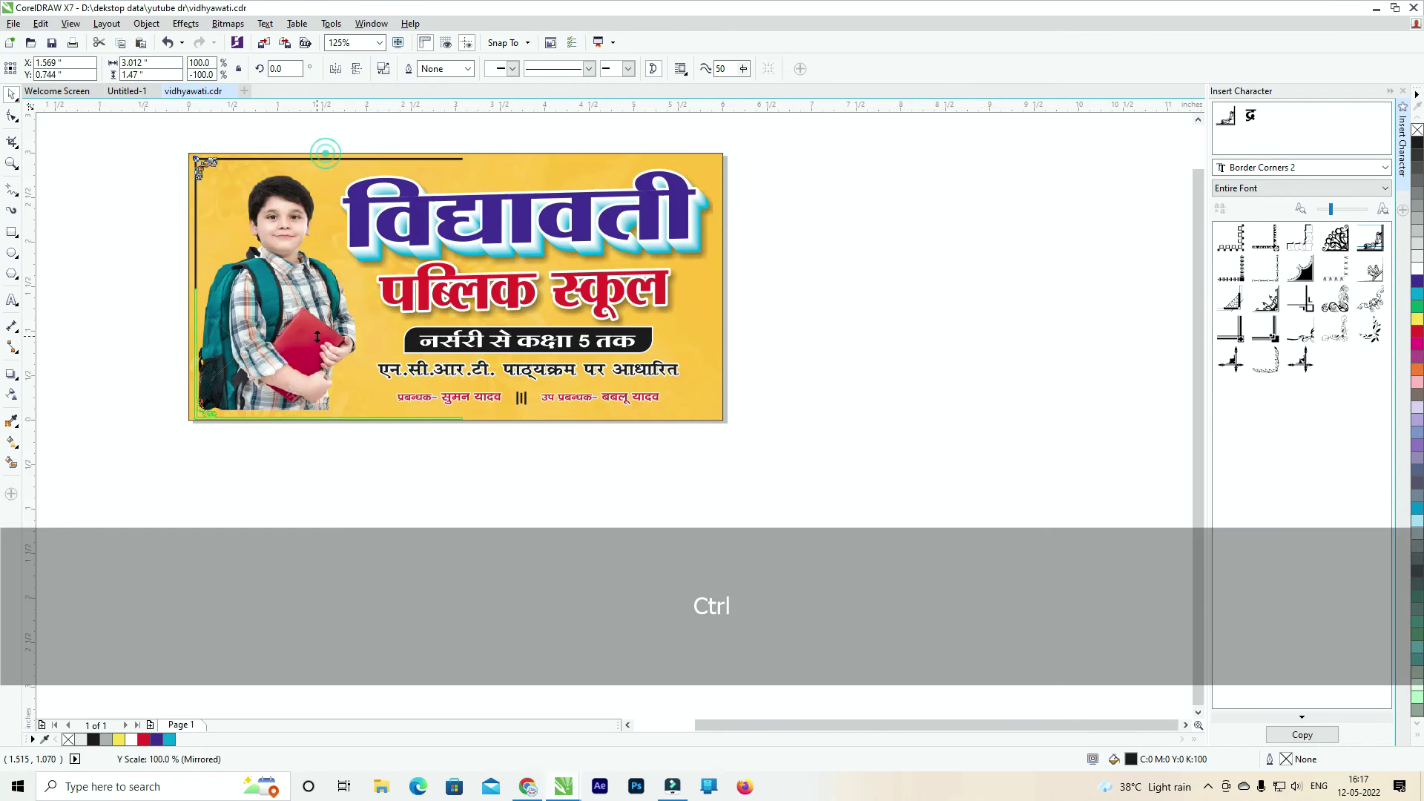
left_click(256, 159, "shift")
key("ctrl+g")
Shrink the grouped half frame vertically about its center to about 2.769 inches high.
scroll(315, 457, "up", 2)
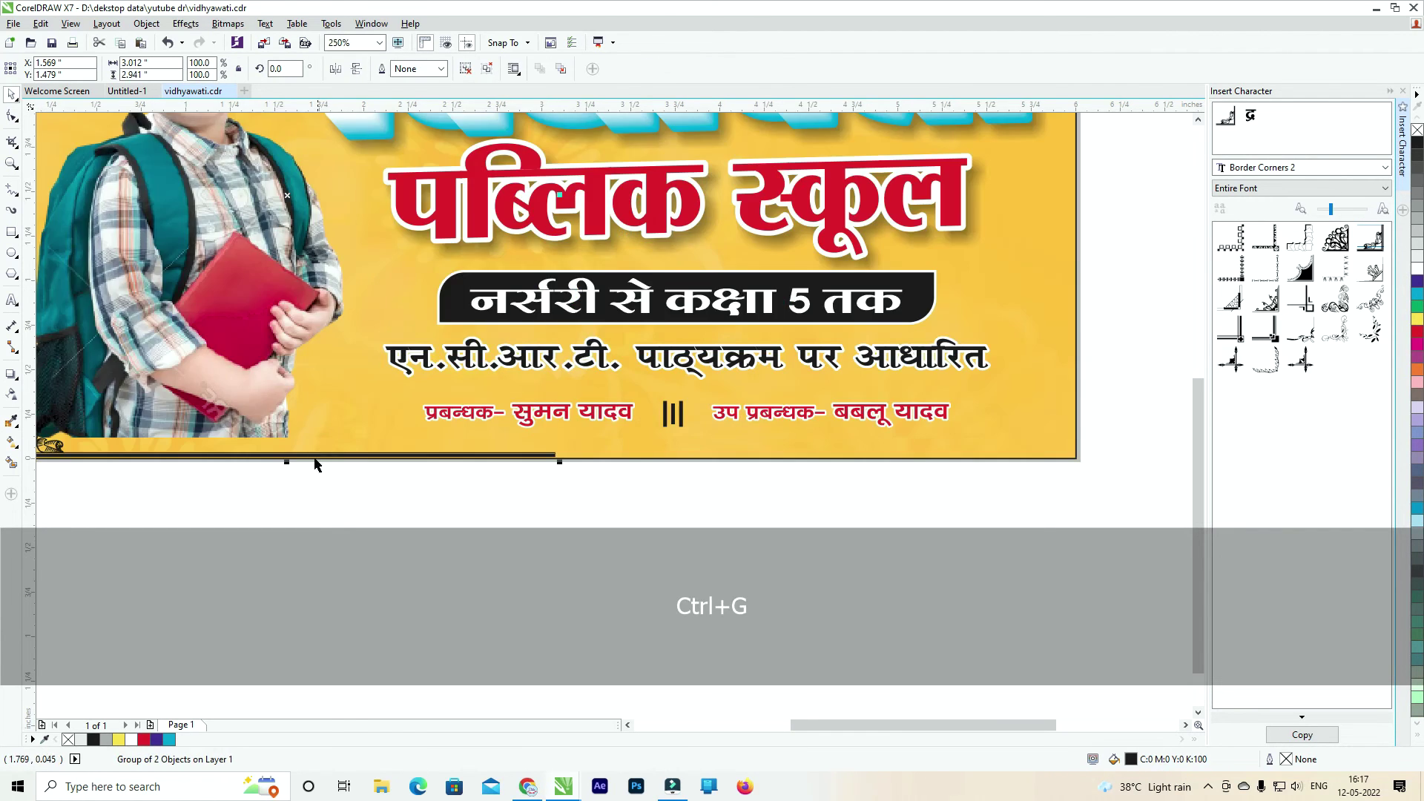
left_click_drag(286, 457, 289, 448)
scroll(295, 448, "down", 1)
scroll(285, 450, "up", 1)
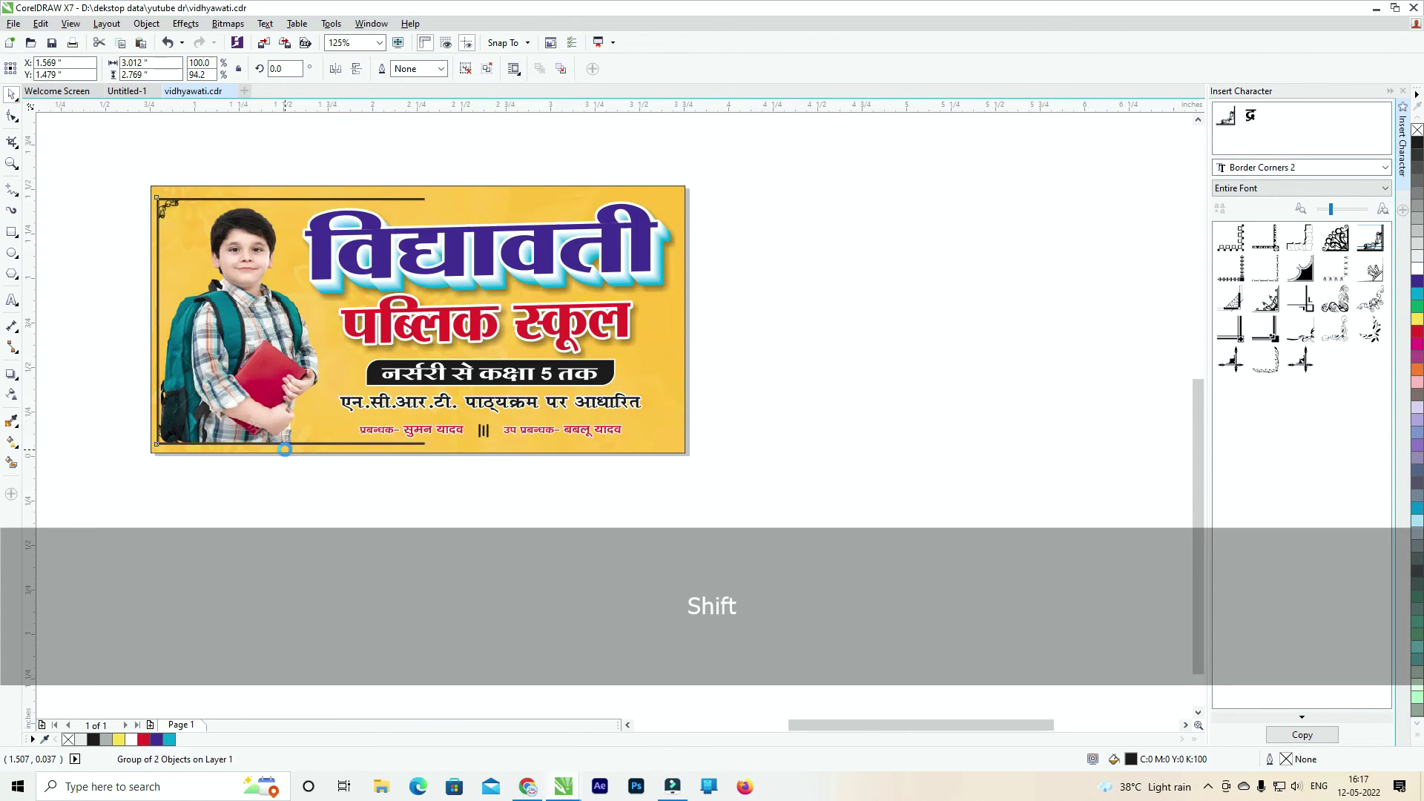
scroll(285, 450, "up", 2)
scroll(285, 449, "down", 2)
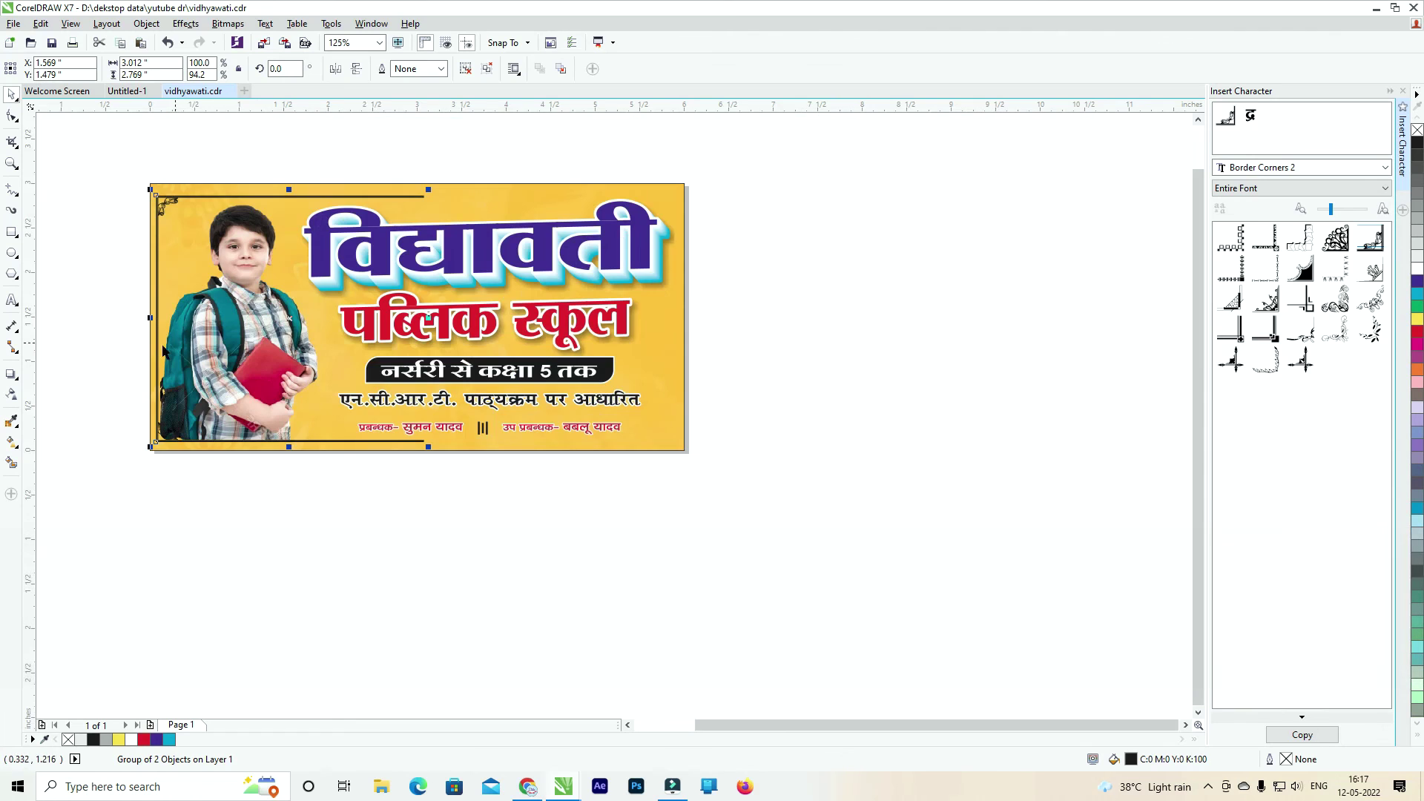
Mirror a copy of the half frame horizontally onto the banner's right half and group both halves.
left_click_drag(151, 317, 524, 338)
right_click(524, 338)
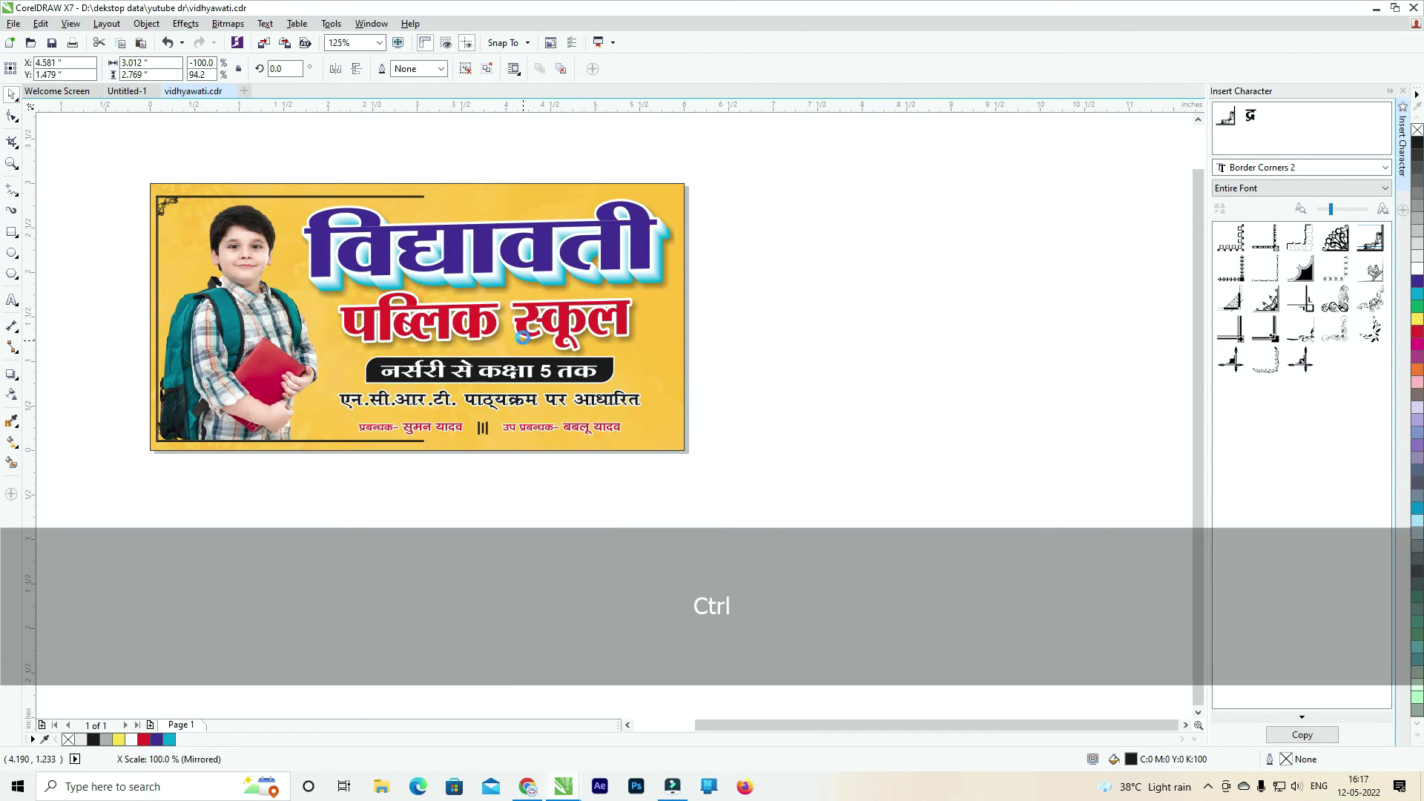
left_click(410, 196, "shift")
key("ctrl+g")
Center the ornamental frame on the banner rectangle and narrow it about its center to about 5.814 inches wide.
left_click(582, 186, "shift")
key("c")
key("e")
left_click(735, 157)
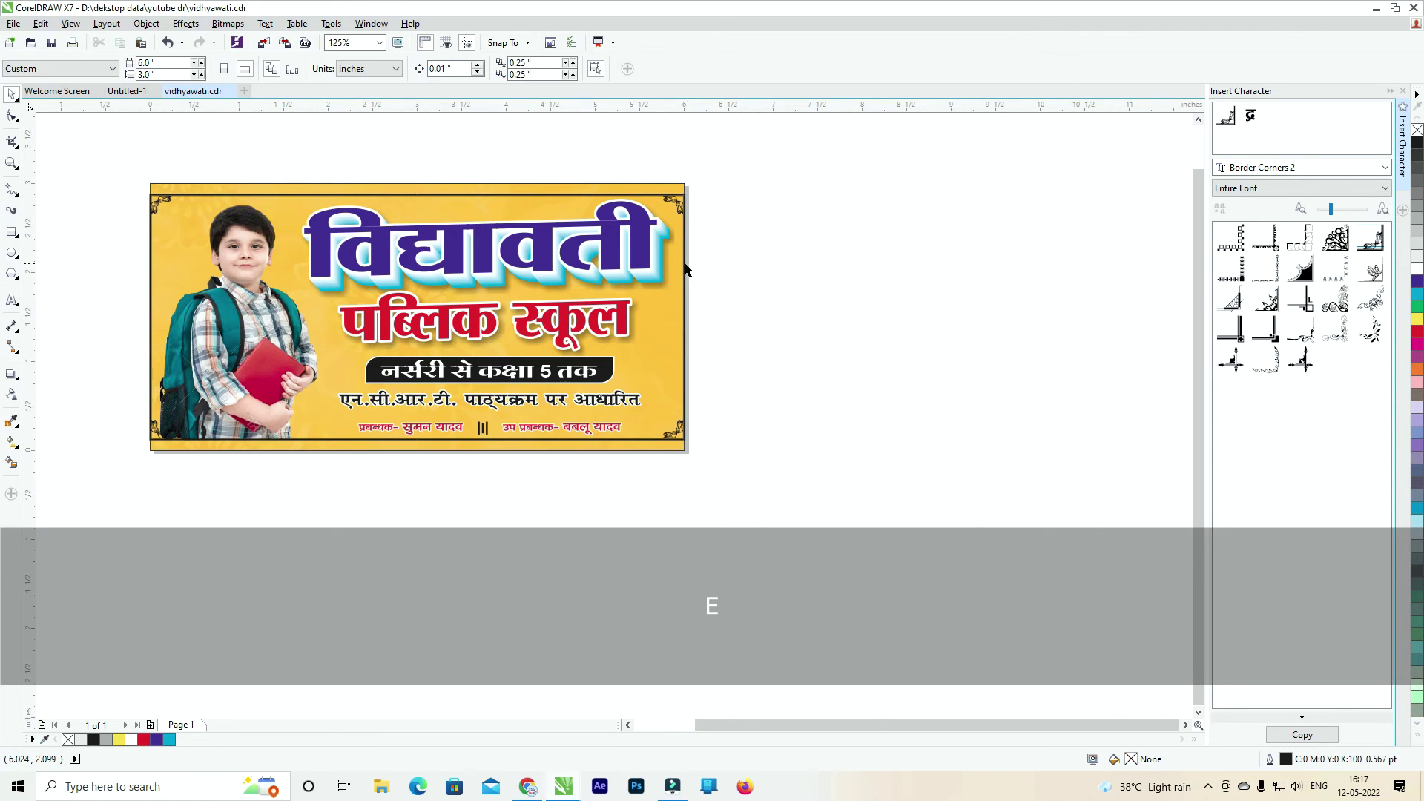
left_click(684, 271)
scroll(686, 274, "up", 2)
scroll(700, 366, "down", 2)
left_click_drag(694, 353, 682, 353)
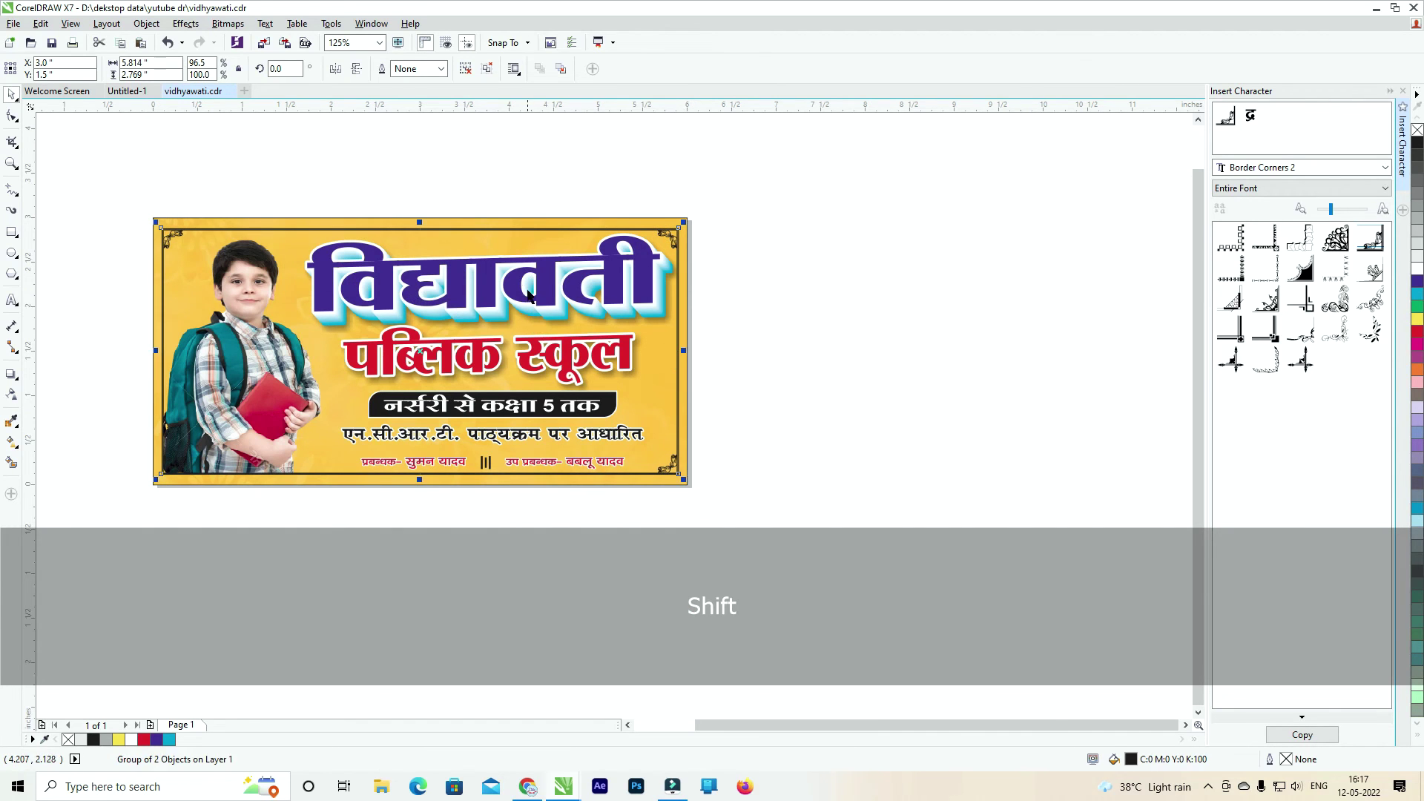
Narrow the school name and the text lines slightly inside the inner rectangle's PowerClip, and finish editing its contents.
left_click_drag(242, 163, 696, 525)
left_click_drag(687, 353, 675, 352)
left_click(793, 209, "ctrl")
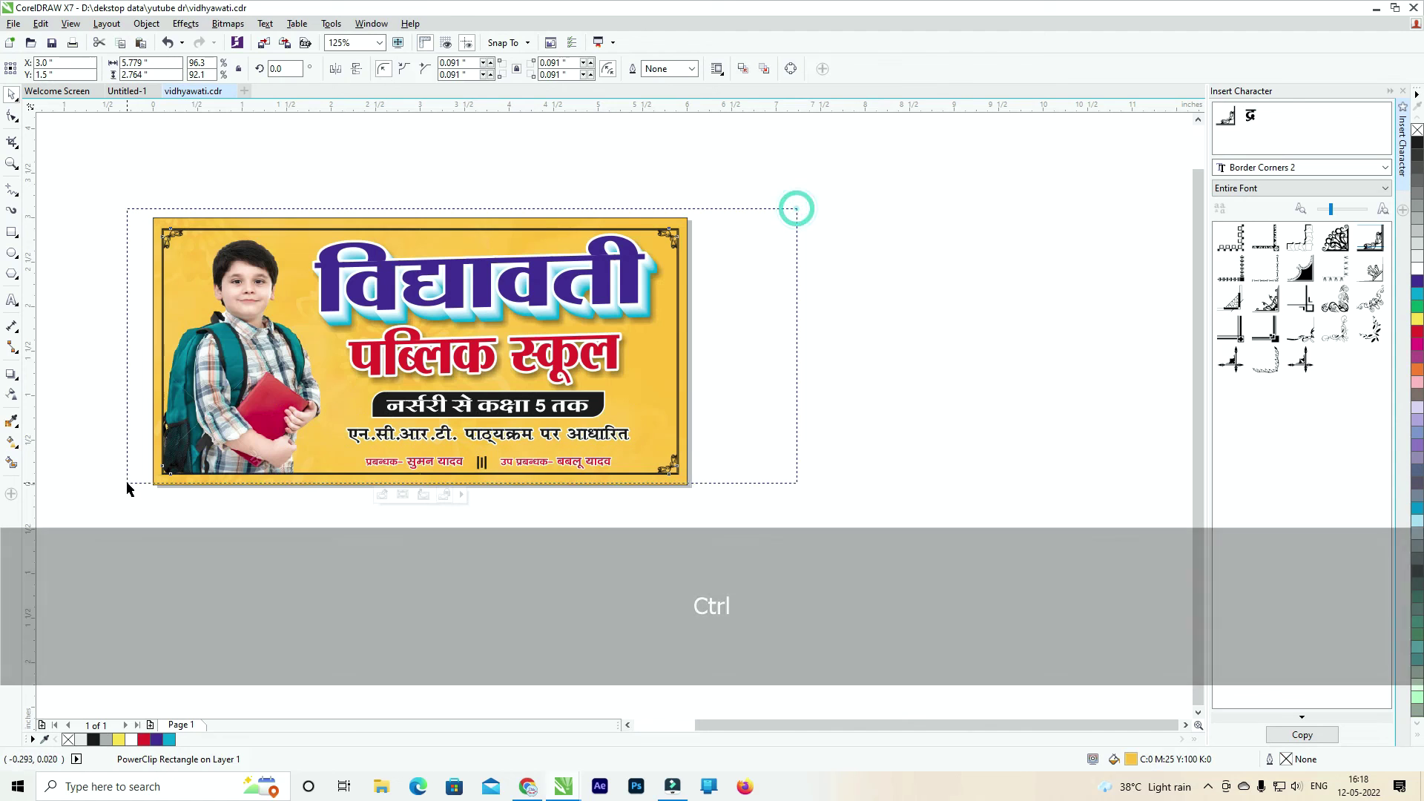
left_click(847, 217)
left_click_drag(683, 229, 681, 257)
key("ctrl+z")
key("ctrl+z")
Center the ornamental frame and the inner rectangle horizontally and vertically on the outer banner rectangle.
key("shift")
left_click(667, 223, "shift")
key("c")
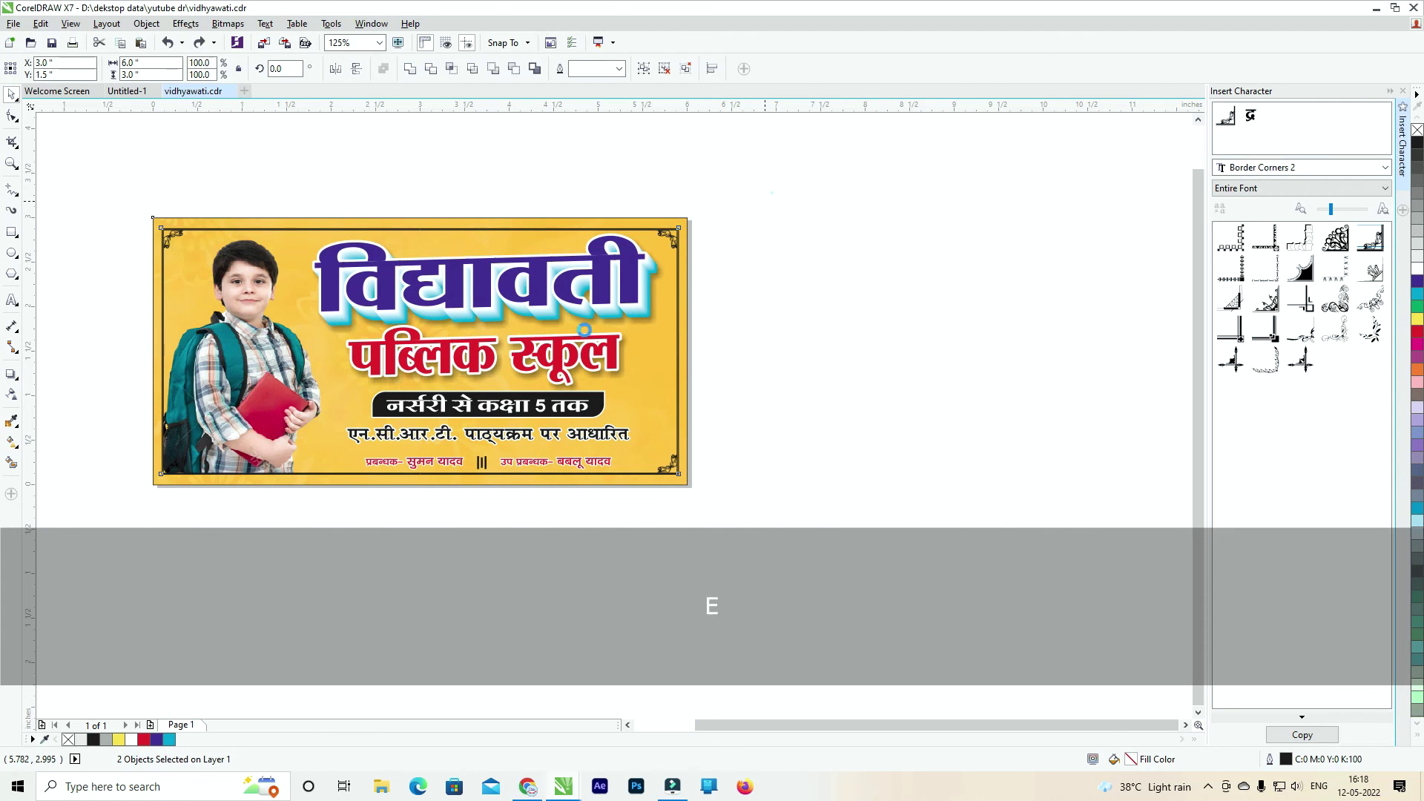
key("shift+F2")
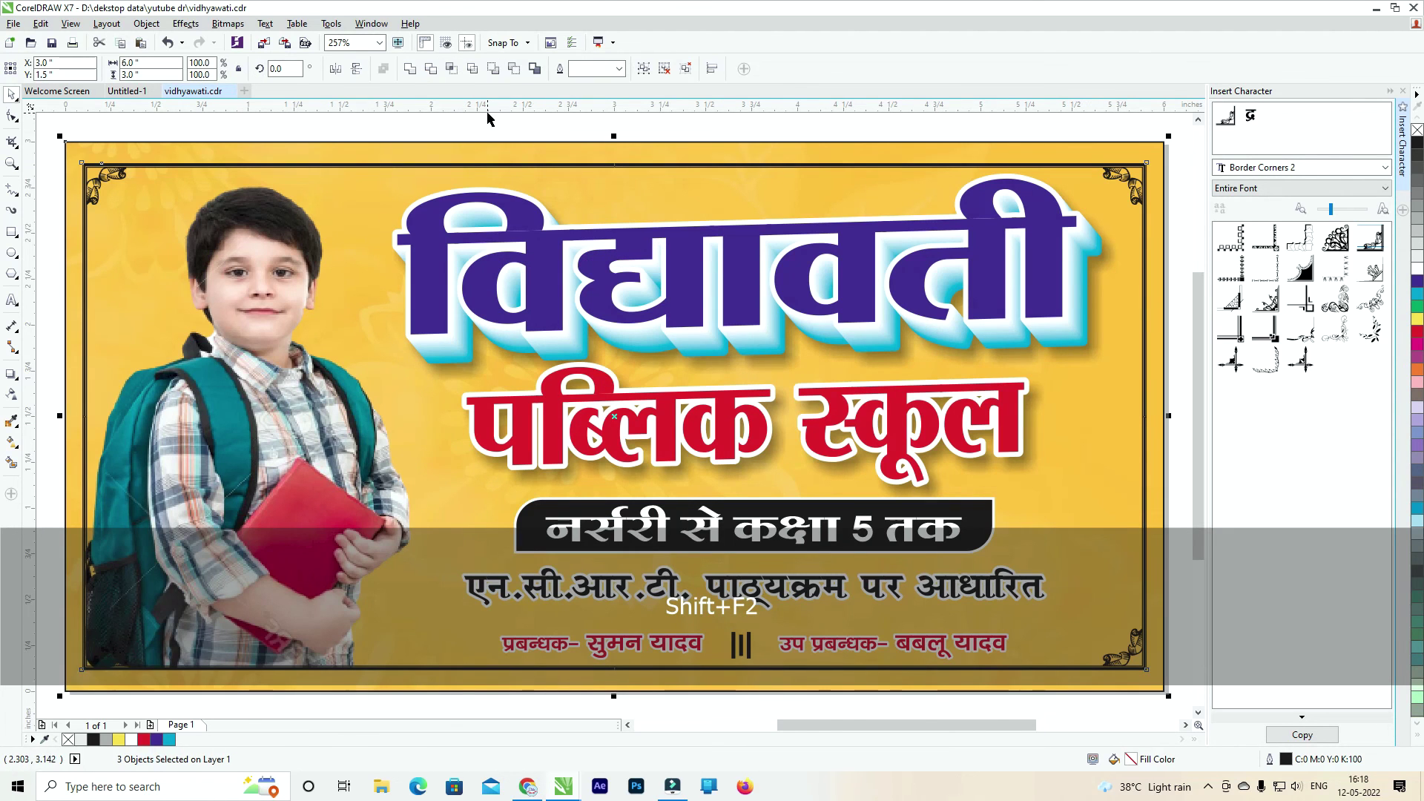
left_click(487, 114)
Try an orange fill of C0 M43 Y100 K0 on the ornamental frame by mixing yellow into red.
left_click(460, 165)
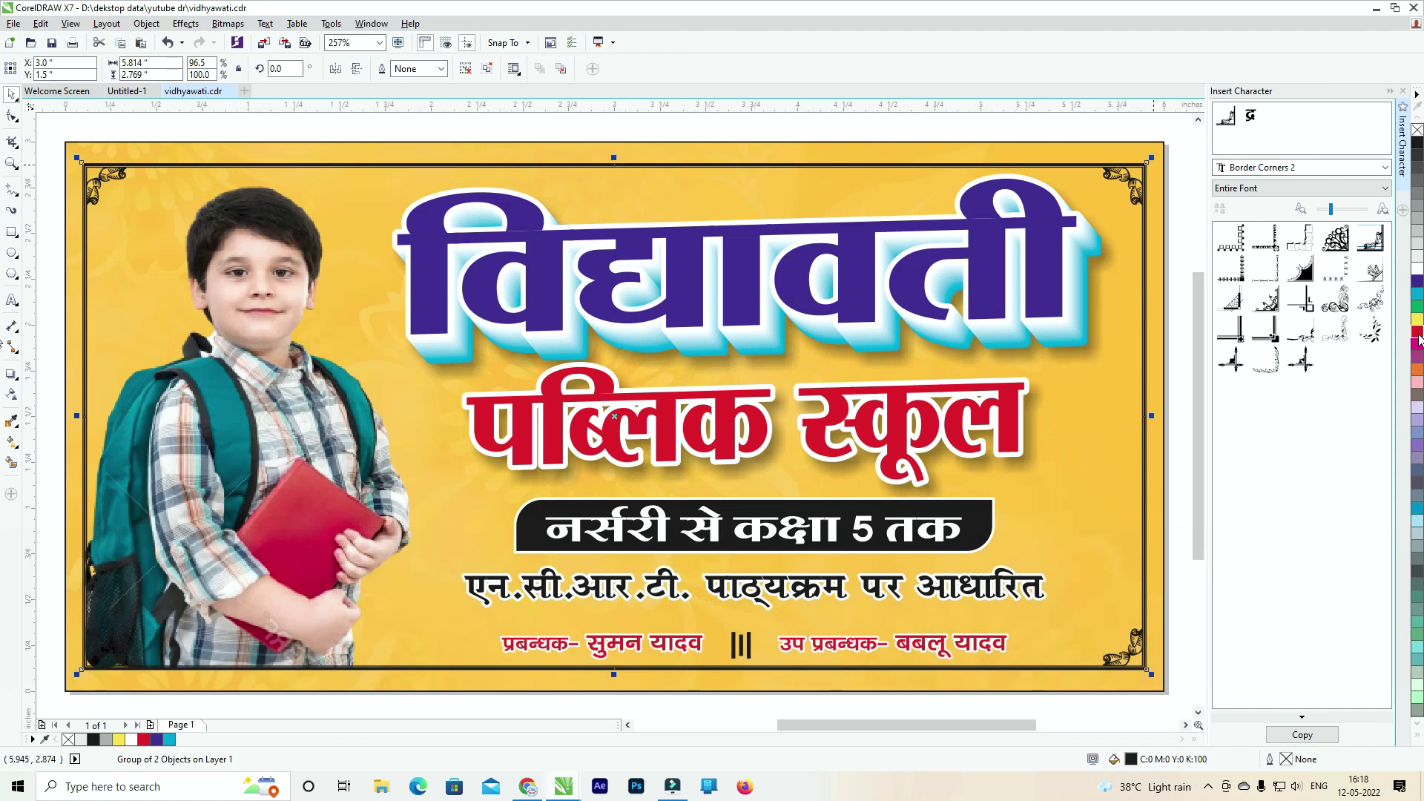
left_click(1416, 332)
left_click(1417, 322, "ctrl")
left_click(1416, 322, "ctrl")
left_click(1417, 322, "ctrl")
left_click(1417, 321, "ctrl")
left_click(1416, 321, "ctrl")
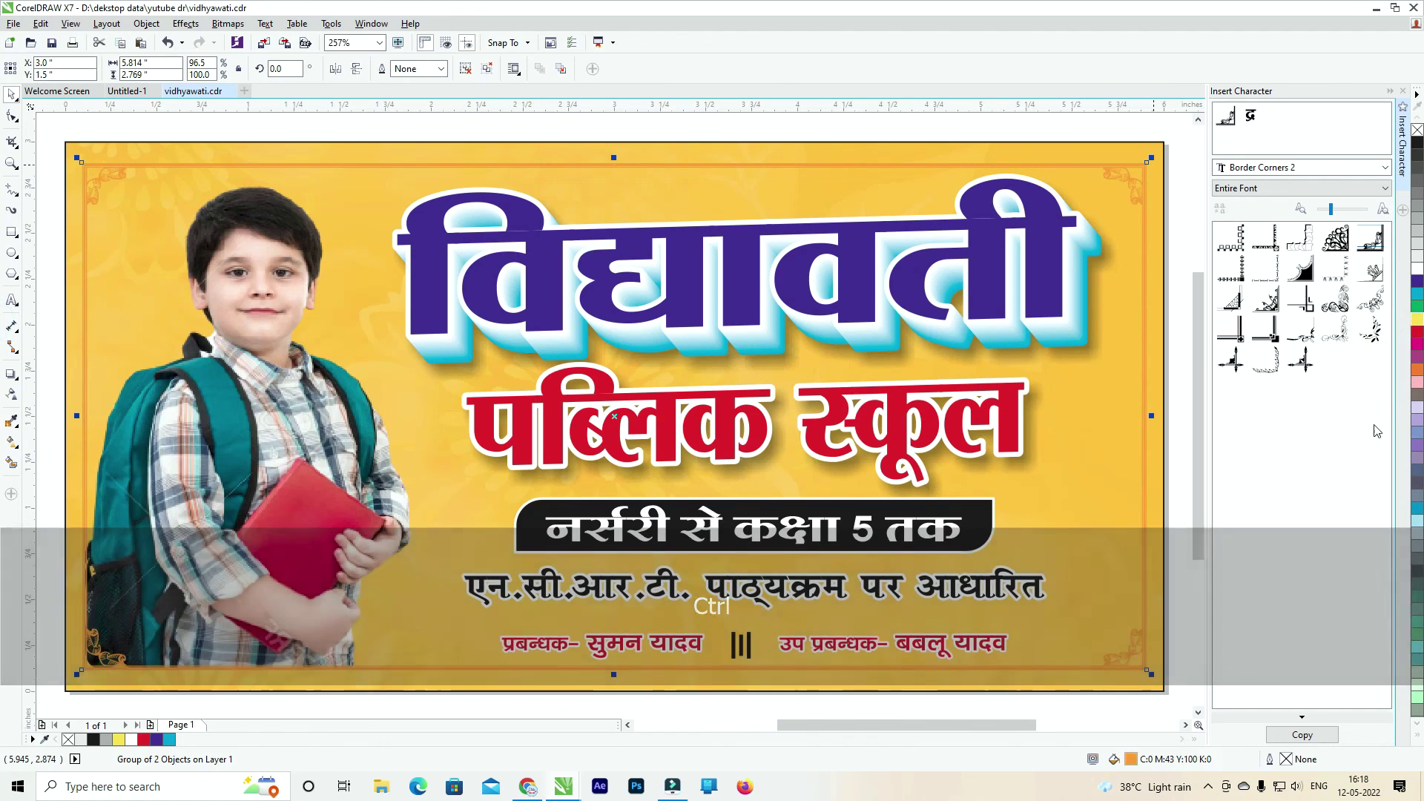
Fill the ornamental frame with red and darken the fill to a maroon of C18 M100 Y94 K72.
left_click(1416, 331)
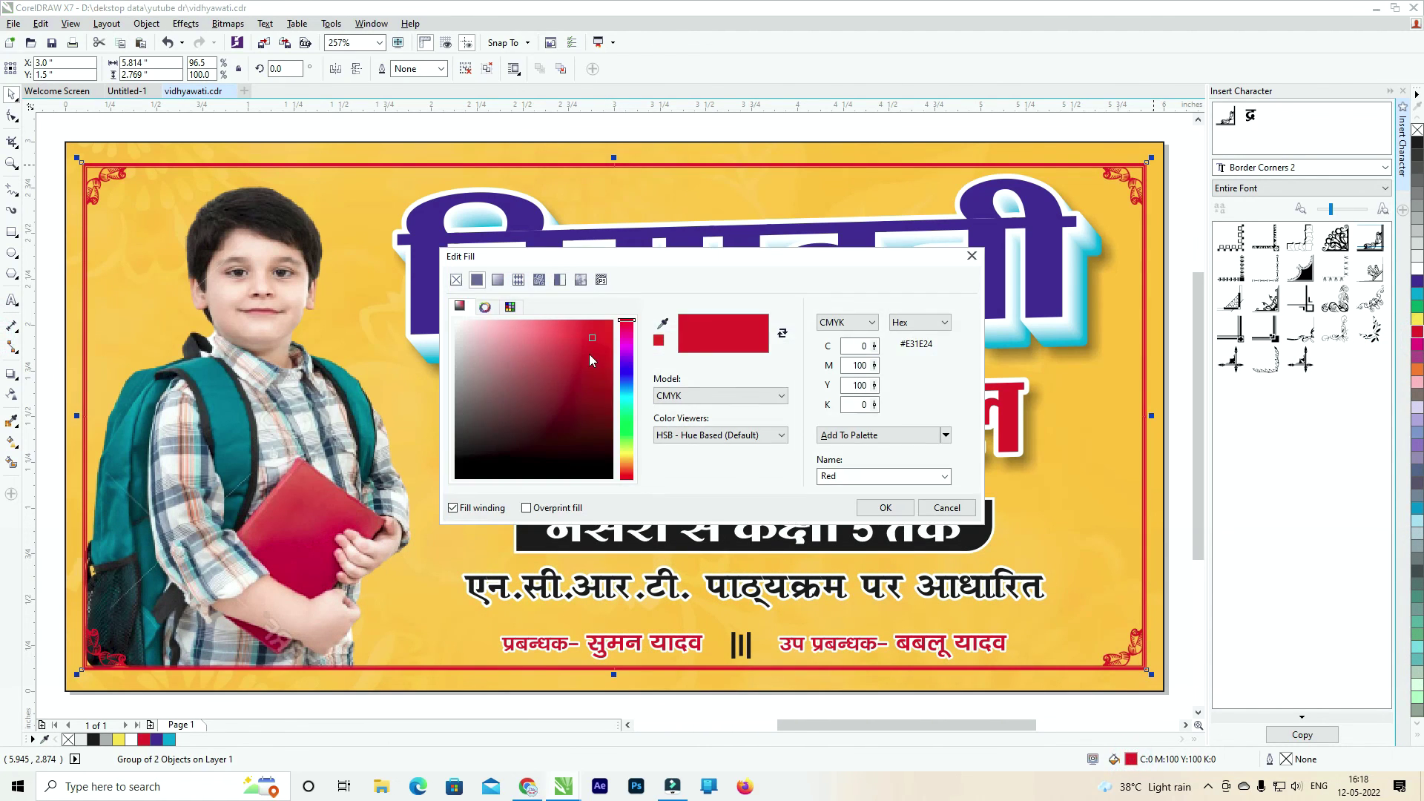
left_click_drag(599, 373, 607, 428)
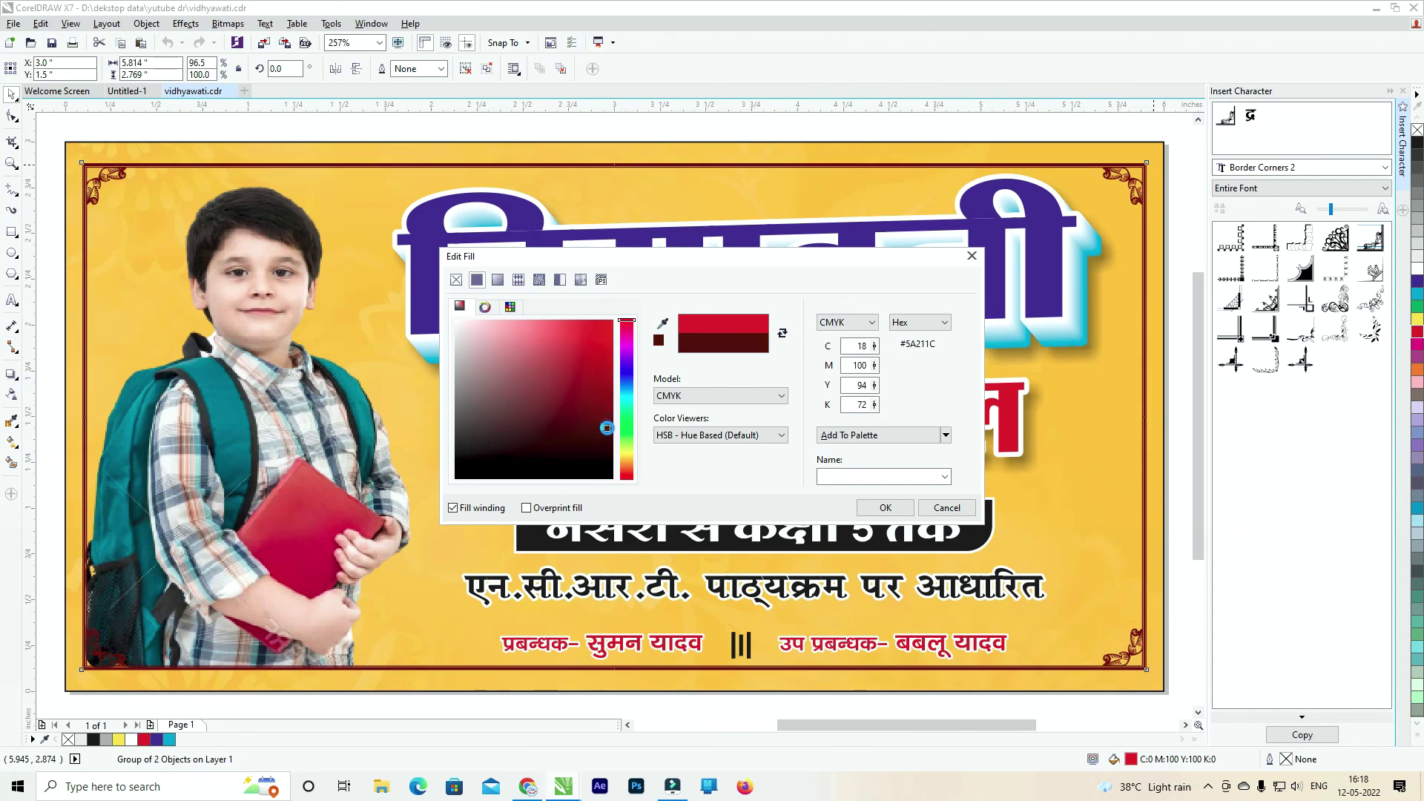
left_click(885, 509)
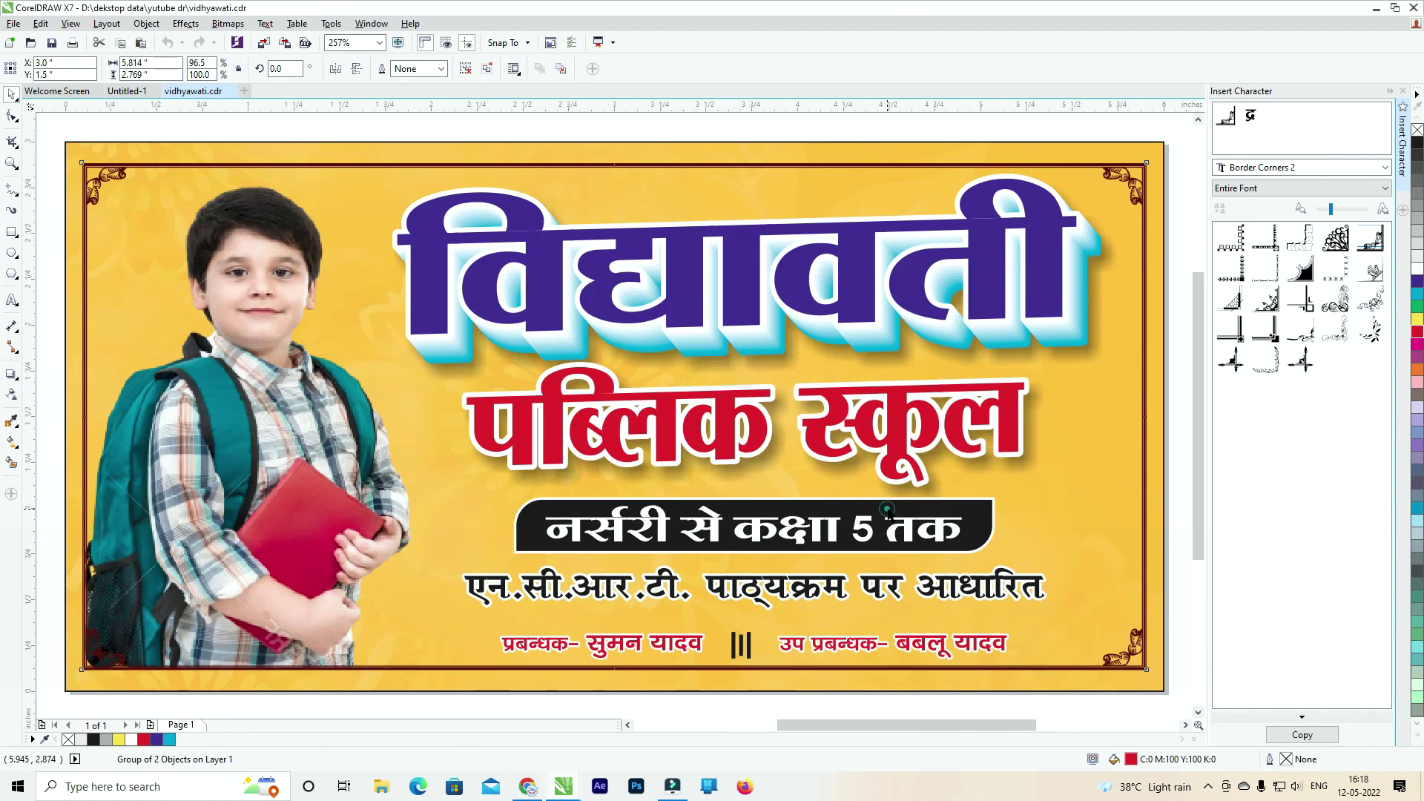
scroll(669, 413, "down", 3)
left_click_drag(249, 265, 1057, 626)
left_click(851, 171)
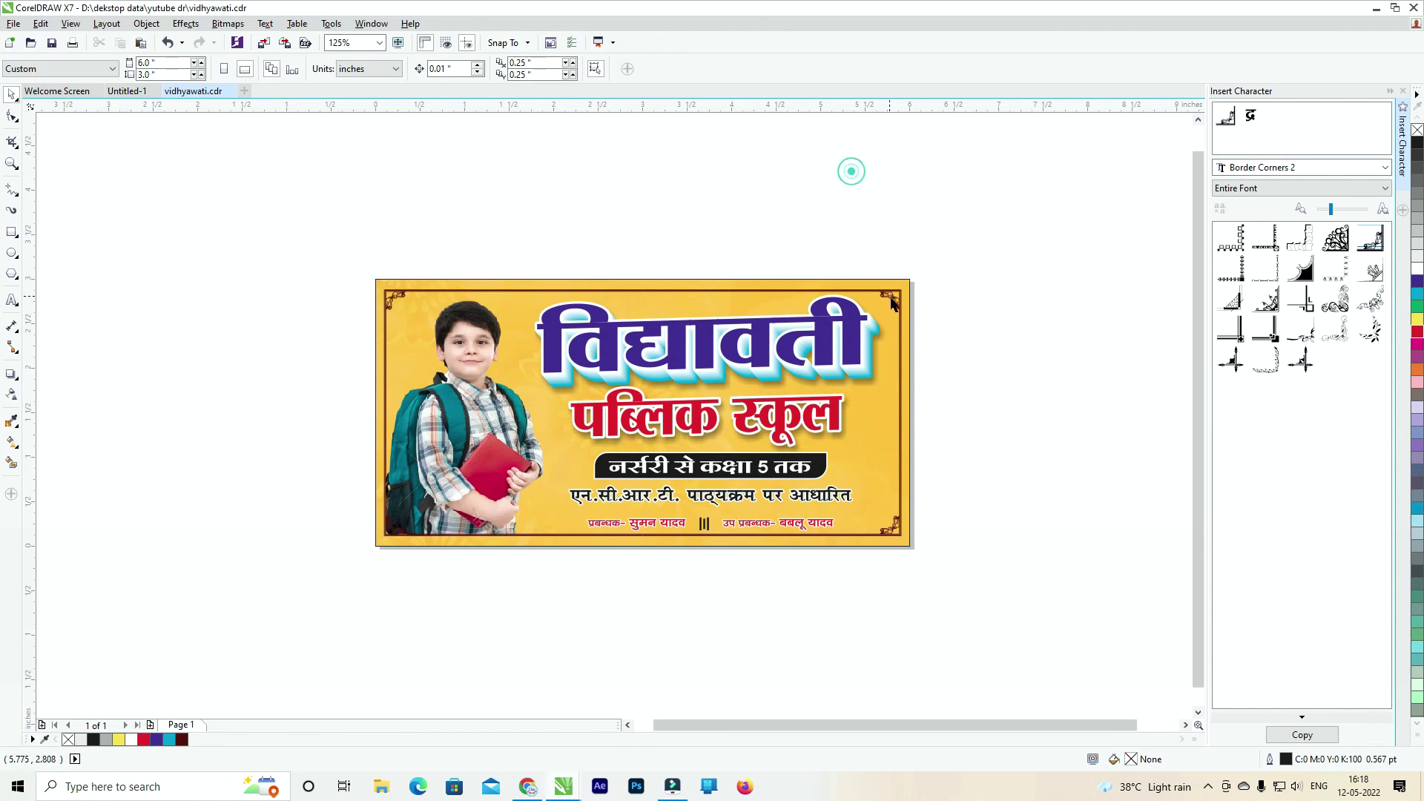
Try moving the floral background bitmap inside the inner rectangle's PowerClip, undo the move and finish editing the contents.
left_click(888, 311, "ctrl")
left_click(881, 326, "ctrl")
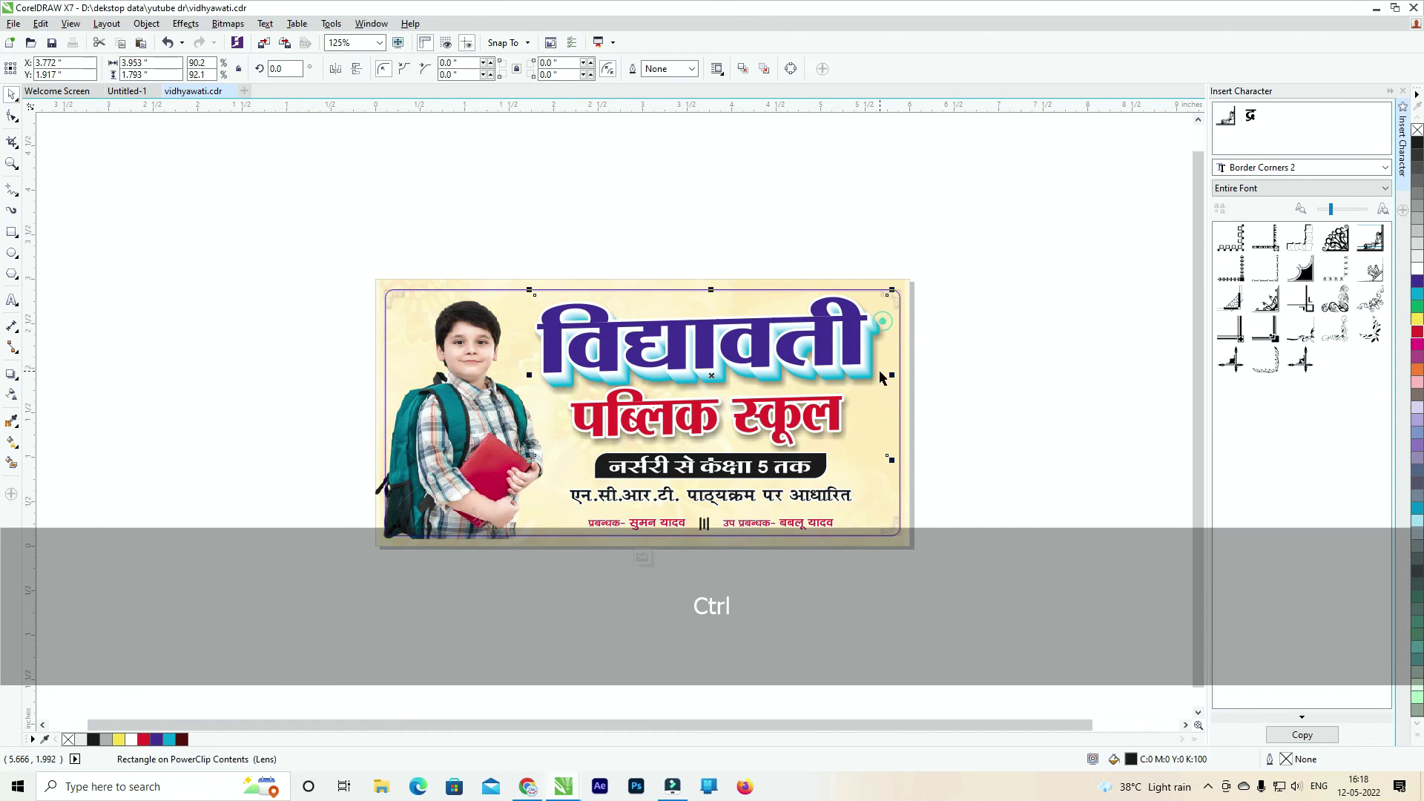
left_click(887, 486, "ctrl")
left_click_drag(883, 460, 887, 485)
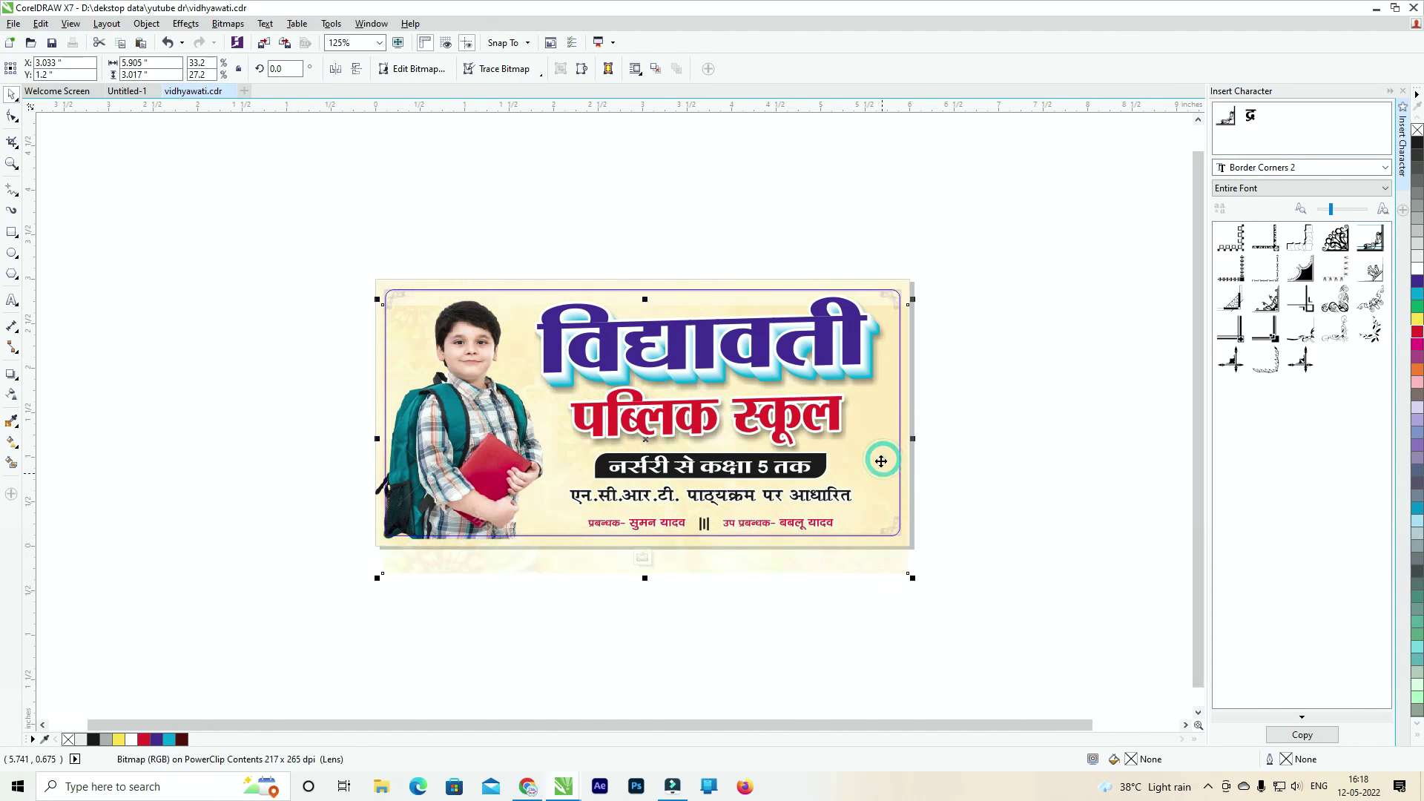
key("ctrl+z")
left_click(1010, 348, "ctrl")
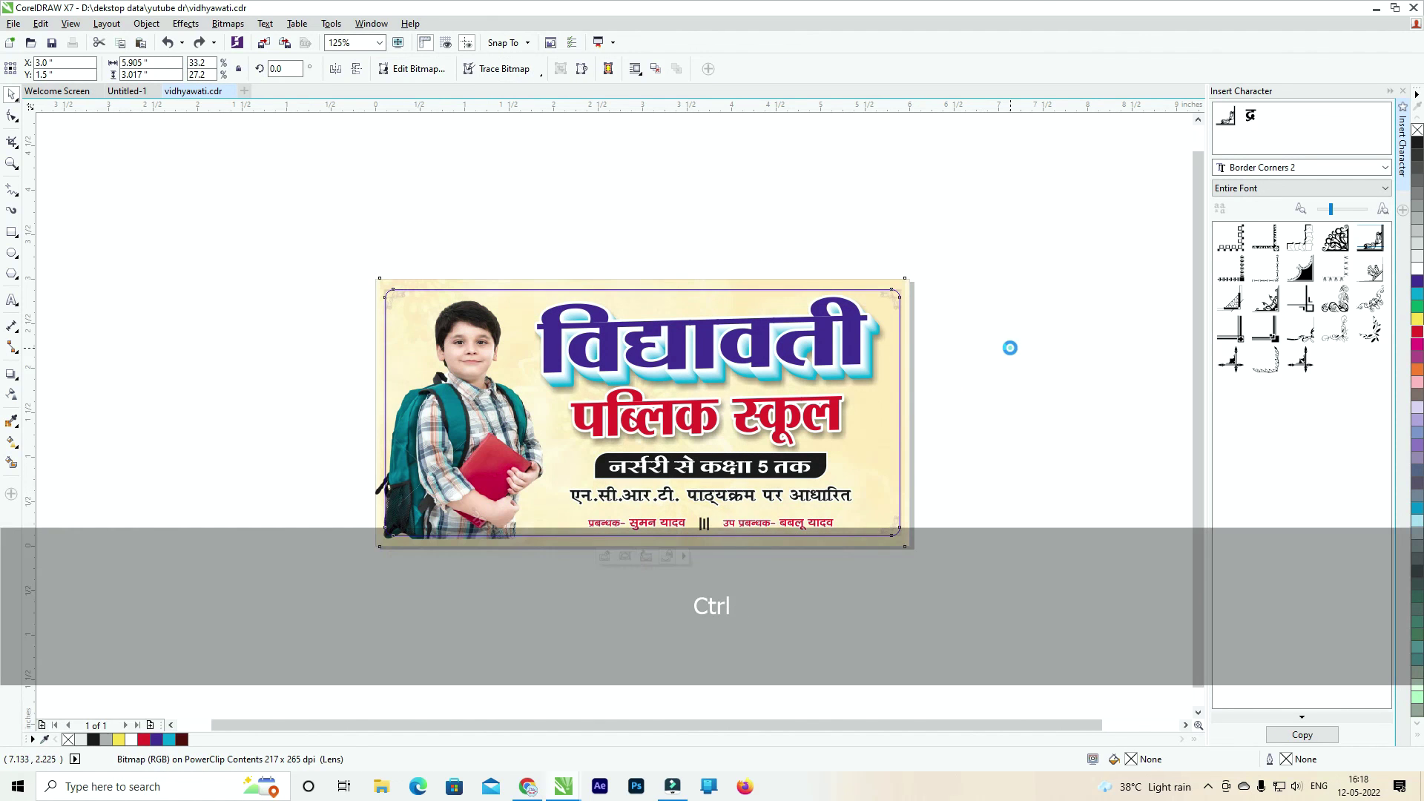
Tint the inner rectangle to orange C0 M33 Y100 K0 and give it an elliptical fountain fill fading to white at the centre.
left_click(1416, 335, "ctrl")
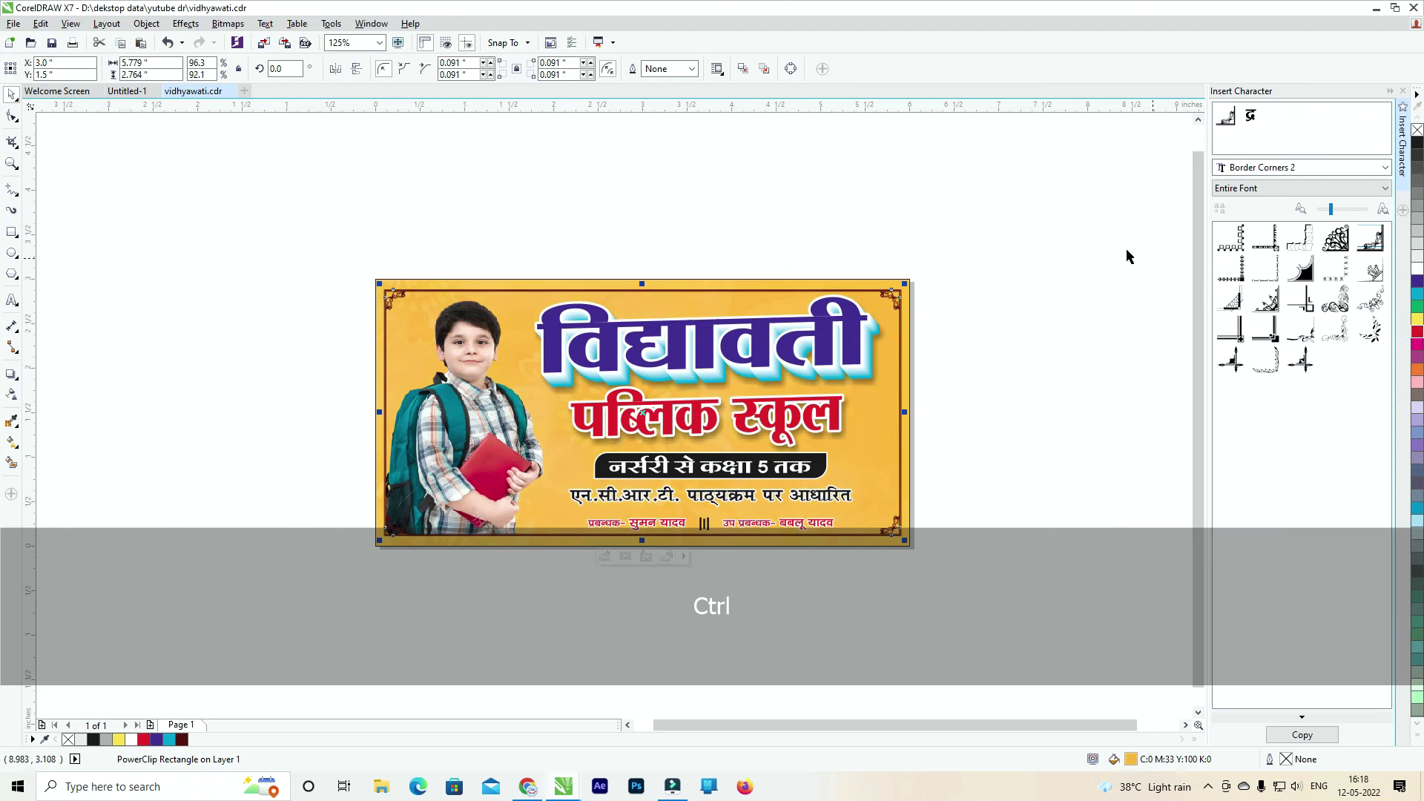
key("F11")
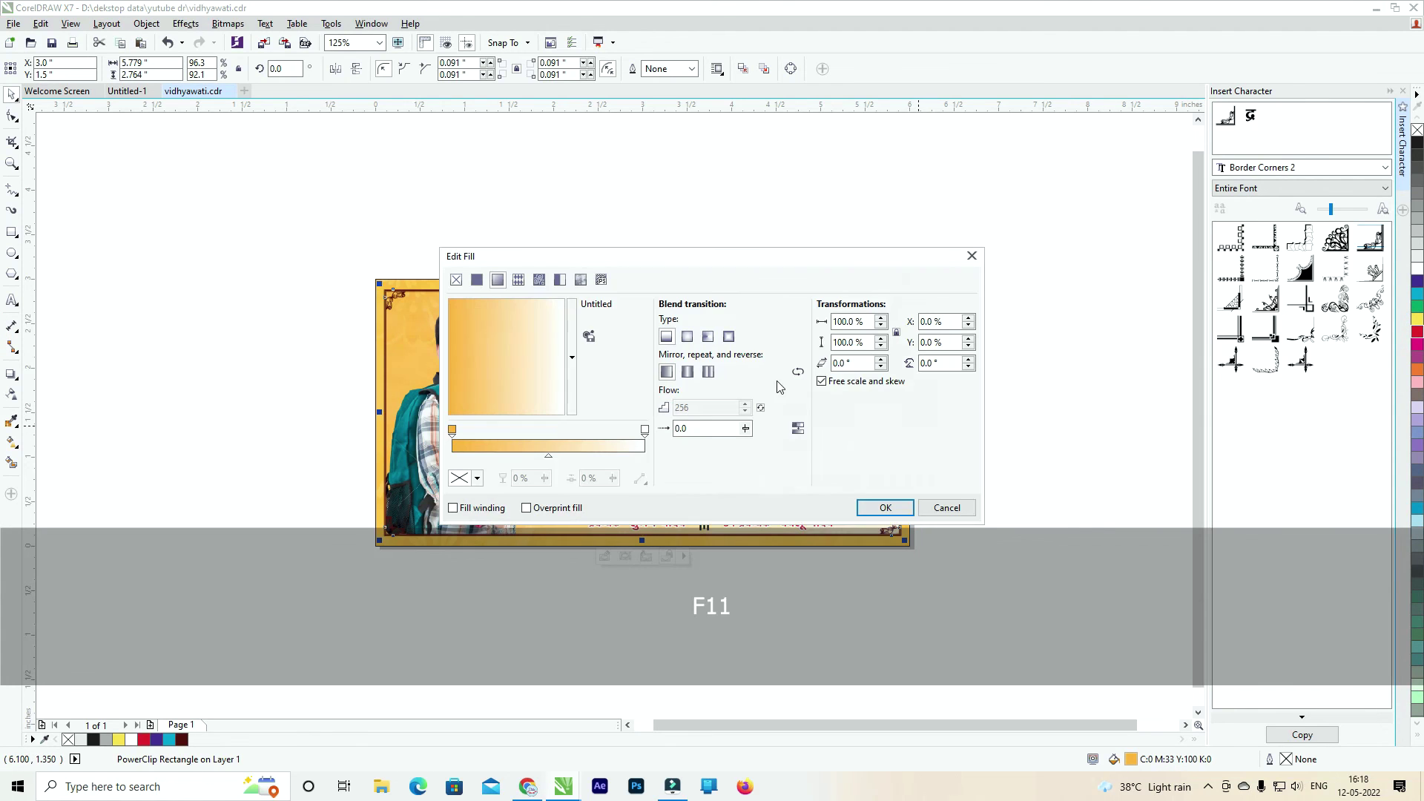
left_click(687, 336)
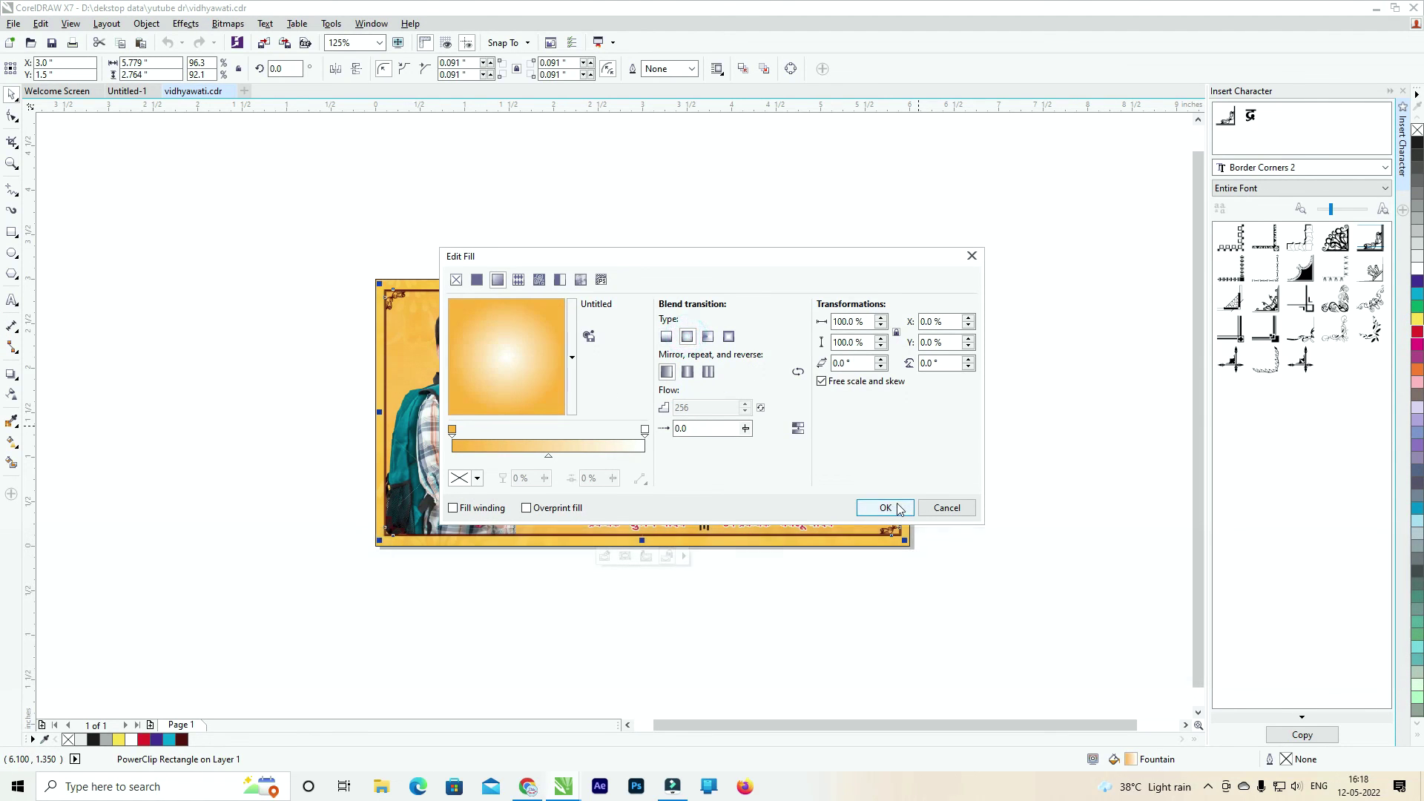
left_click(894, 507)
Enlarge the inner rectangle's elliptical gradient upward and to the right interactively, and shift its centre slightly up and right.
left_click_drag(1018, 238, 153, 685)
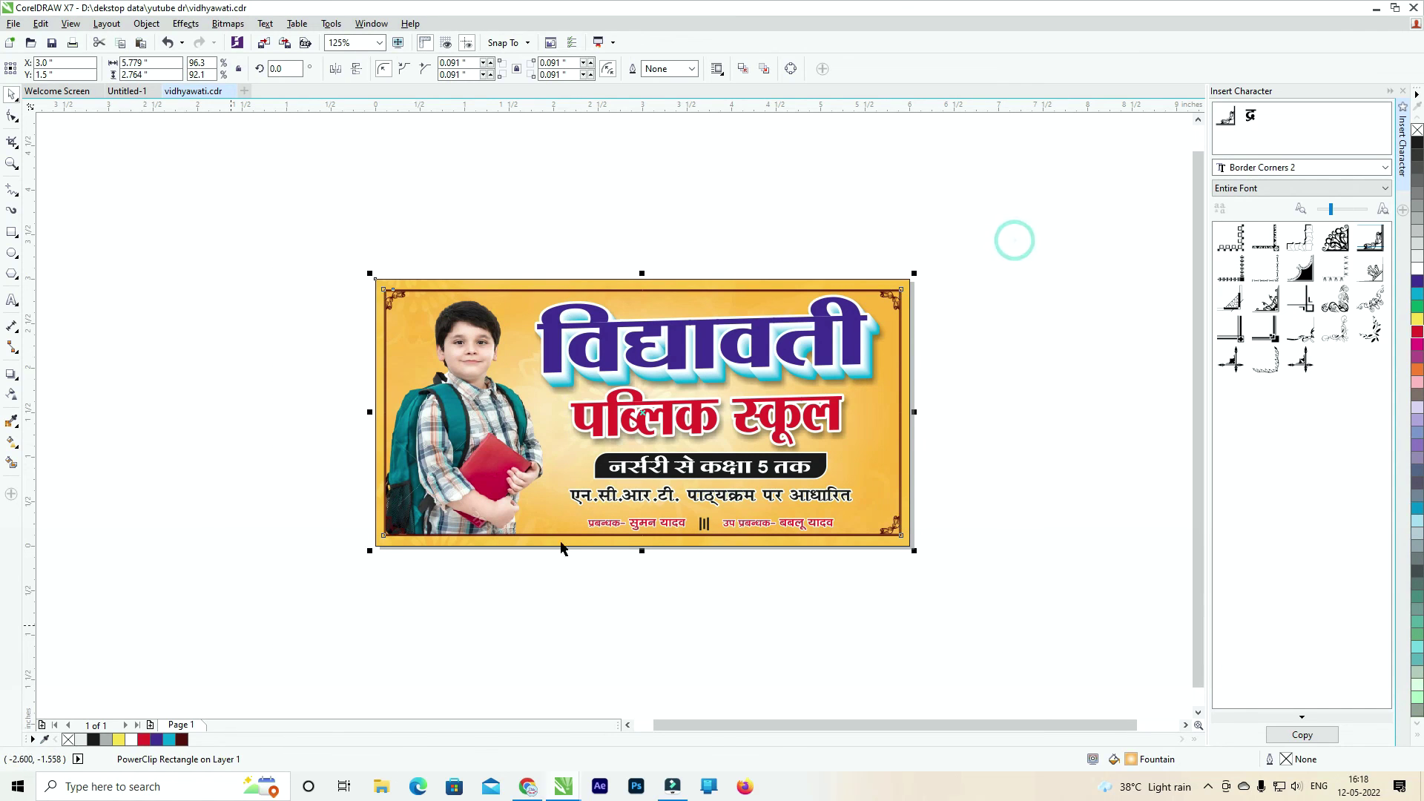
key("g")
left_click_drag(643, 412, 690, 362)
key("ctrl+z")
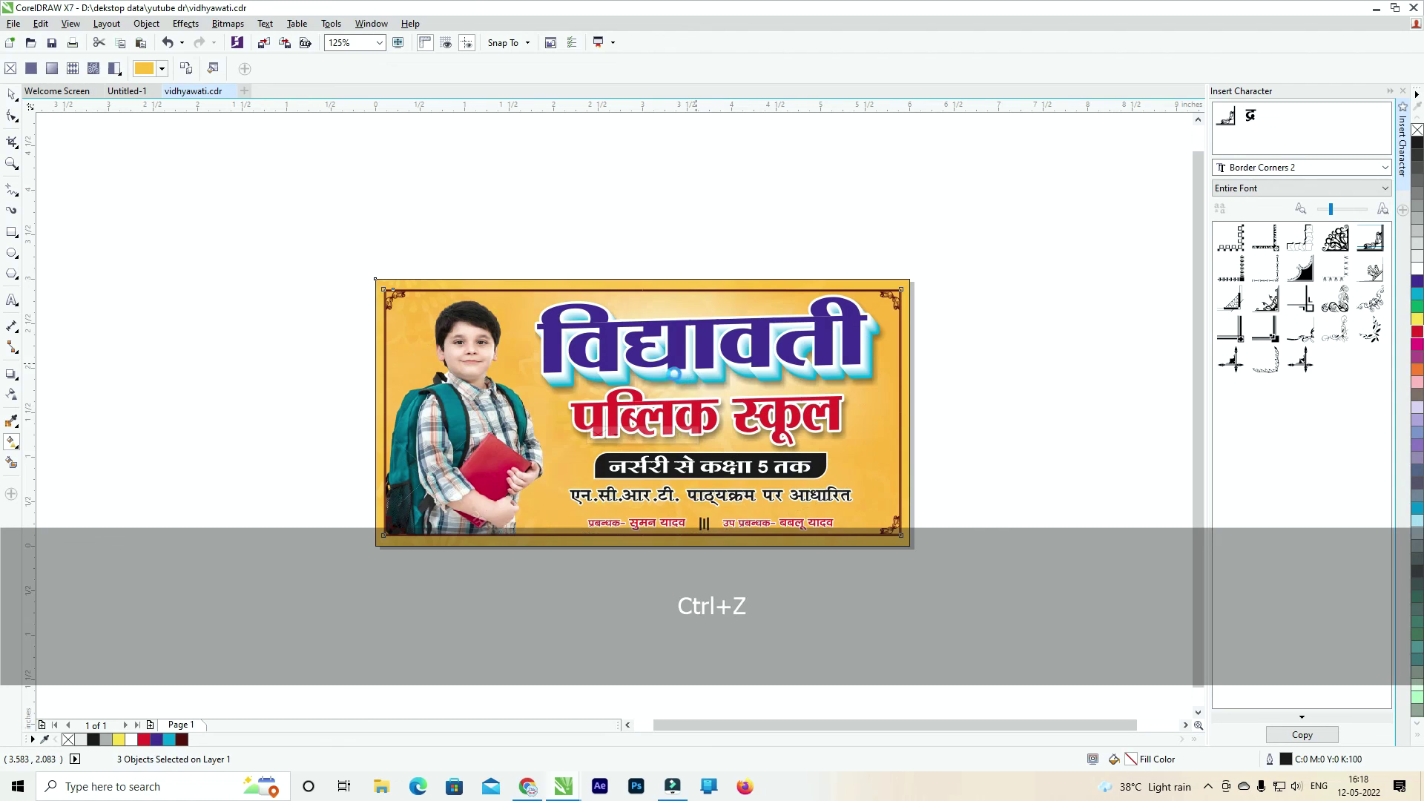
key("ctrl+shift+z")
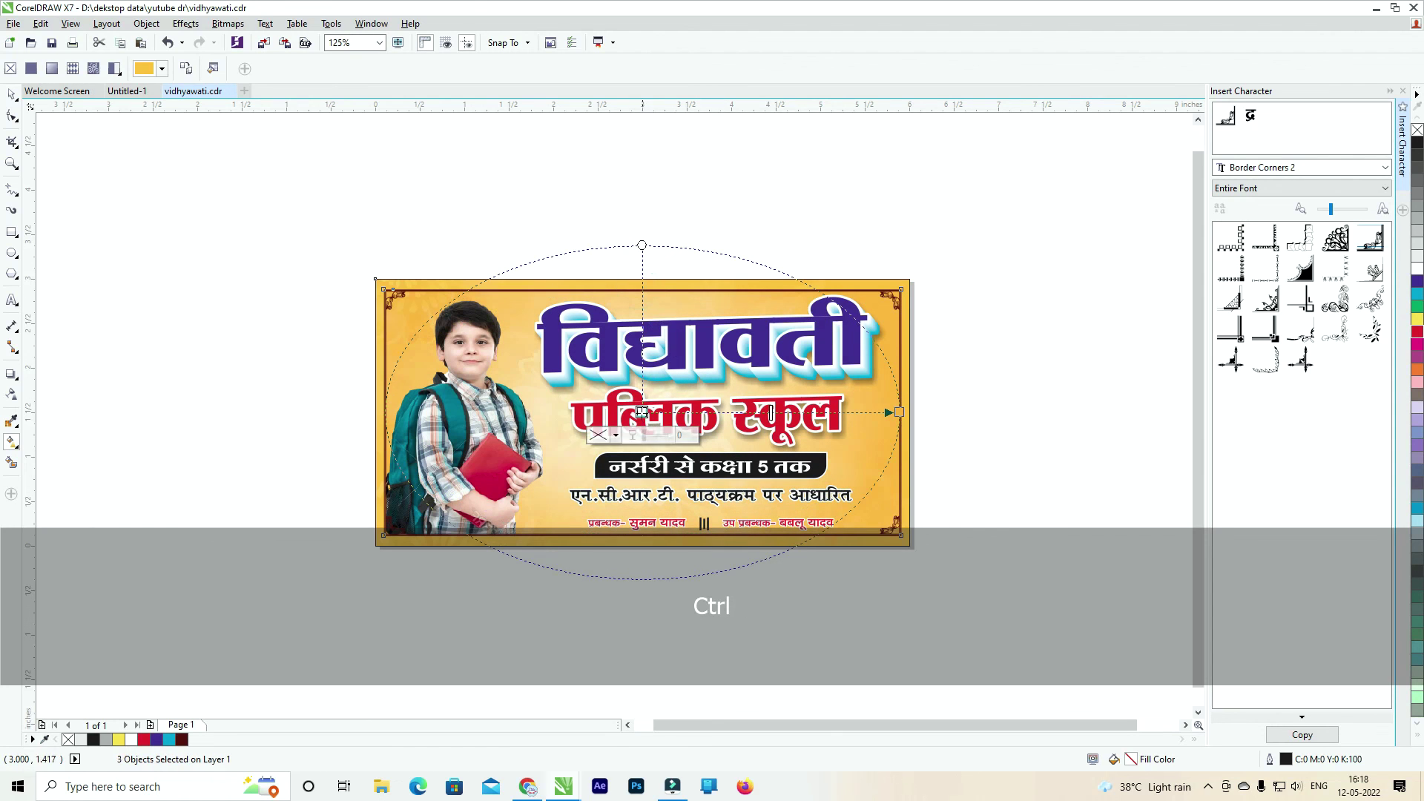
left_click_drag(642, 244, 643, 212)
left_click_drag(899, 412, 926, 412)
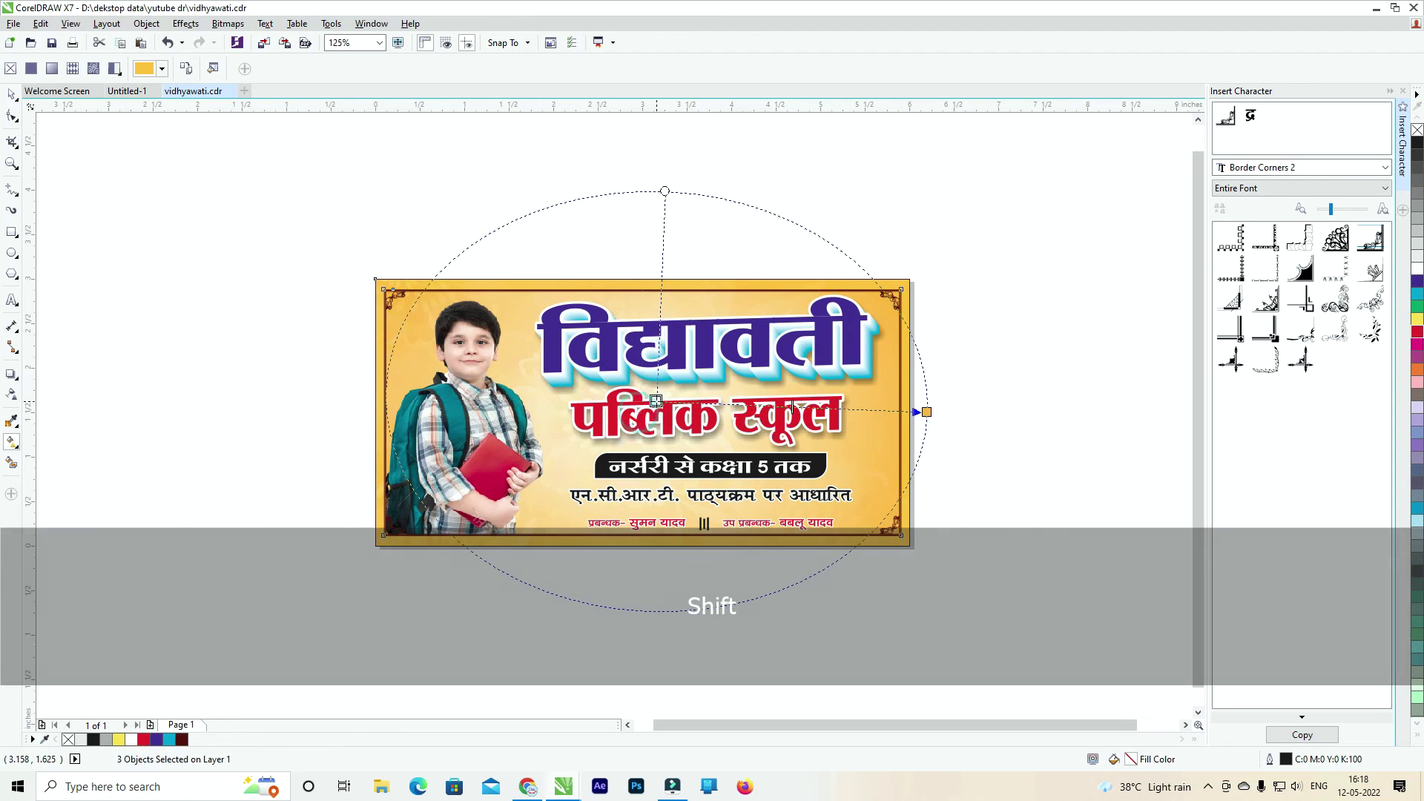
left_click(662, 403)
Select the whole banner and zoom in on it to examine the complete design.
left_click(11, 94)
left_click_drag(271, 221, 1008, 643)
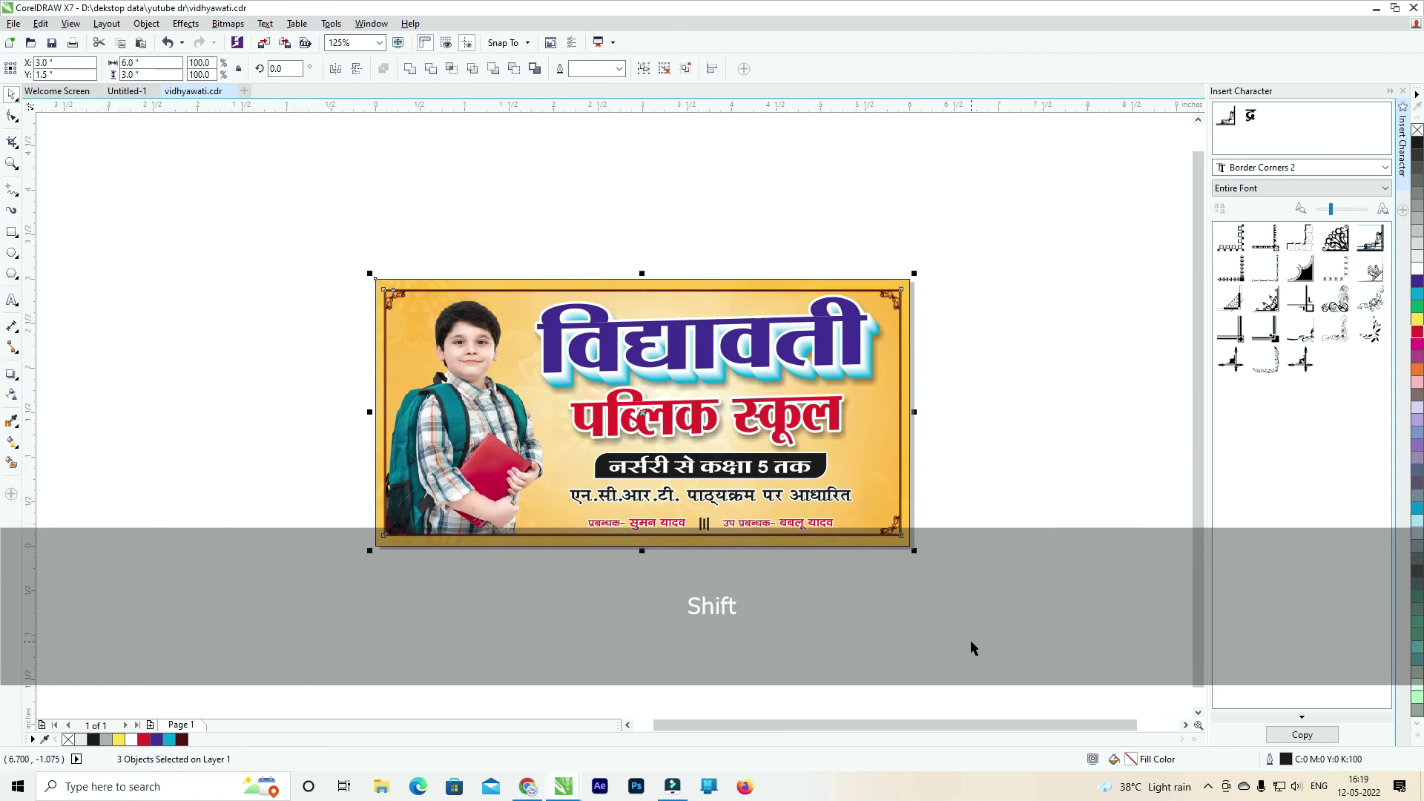
key("shift+F2")
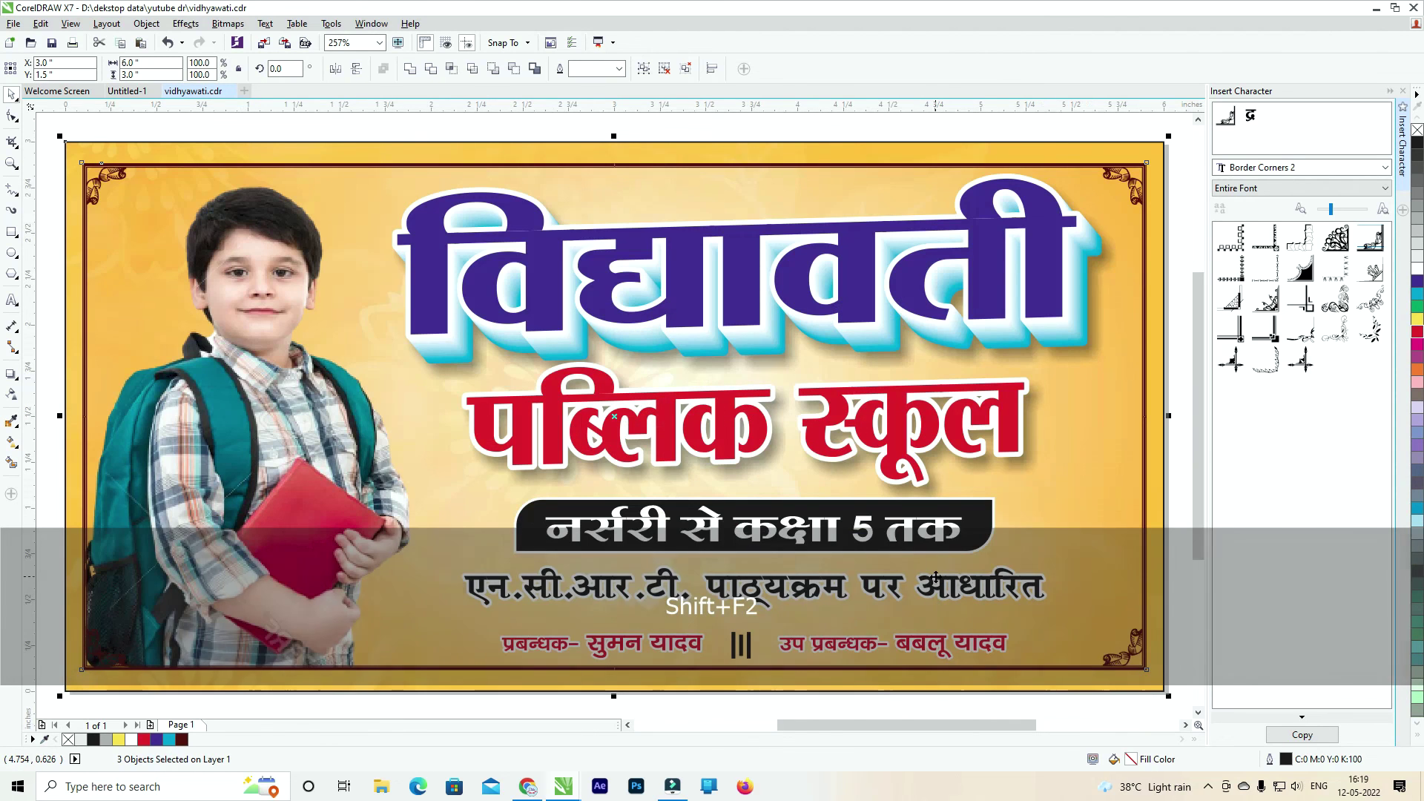